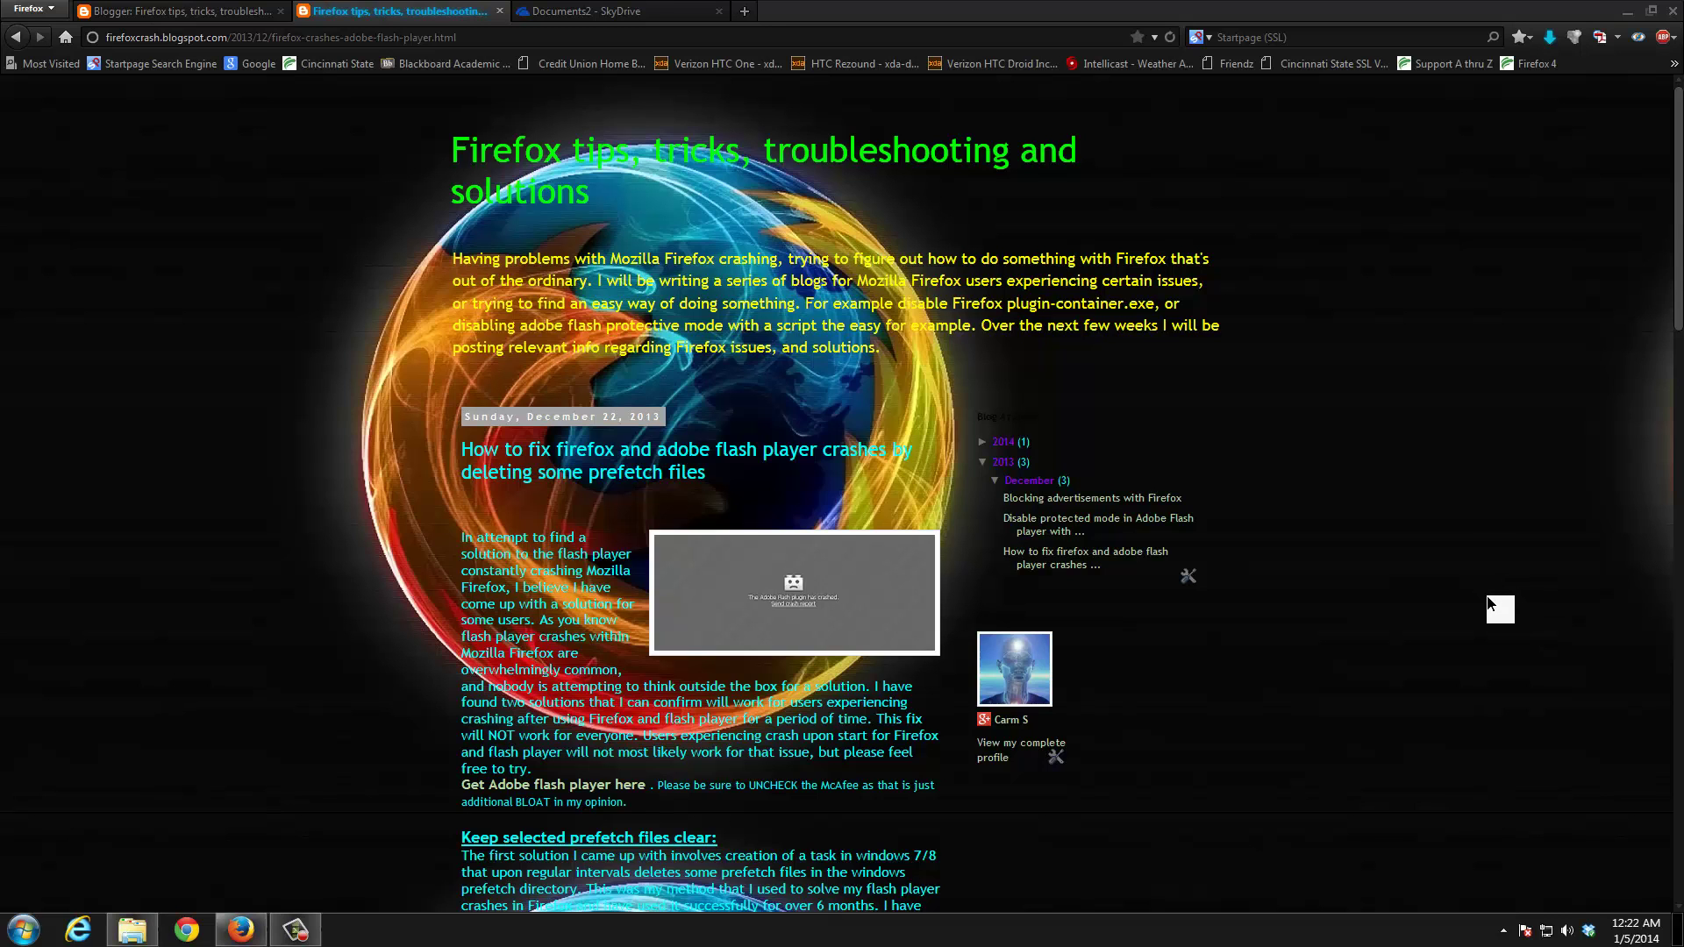
Scroll the Firefox Flash crash post down to the 'Keep selected prefetch files clear' section.
{"action": "scroll", "coordinate": [1445, 602], "scroll_direction": "down", "scroll_amount": 2}
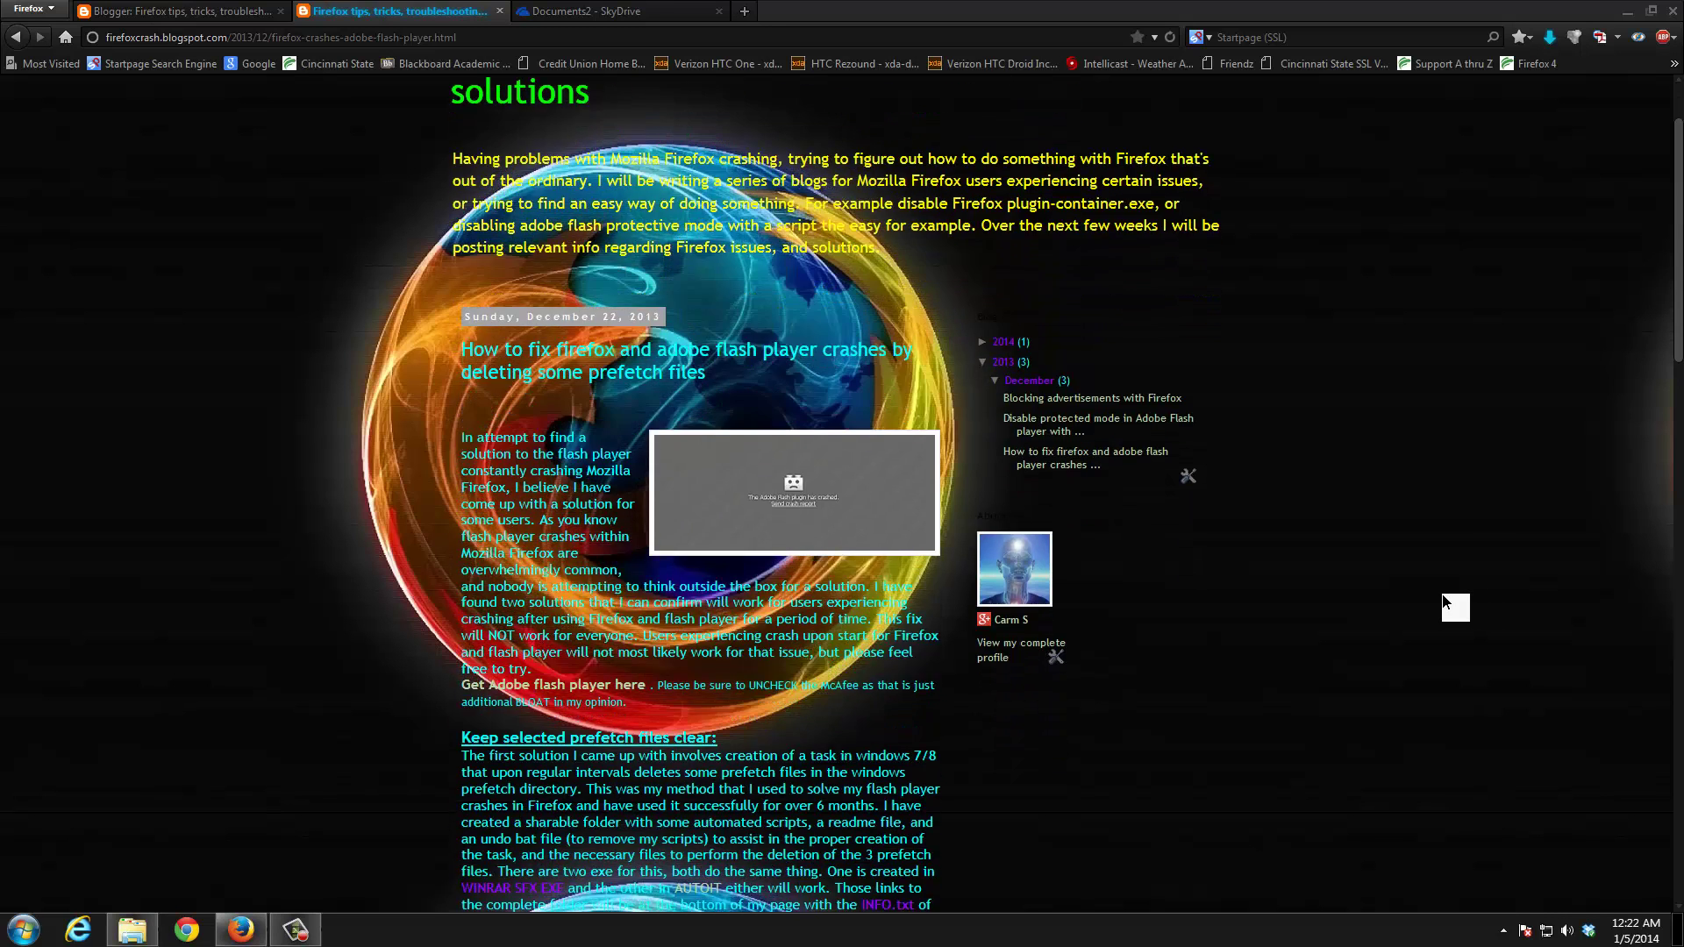
{"action": "scroll", "coordinate": [1446, 602], "scroll_direction": "down", "scroll_amount": 2}
{"action": "scroll", "coordinate": [1445, 602], "scroll_direction": "down", "scroll_amount": 2}
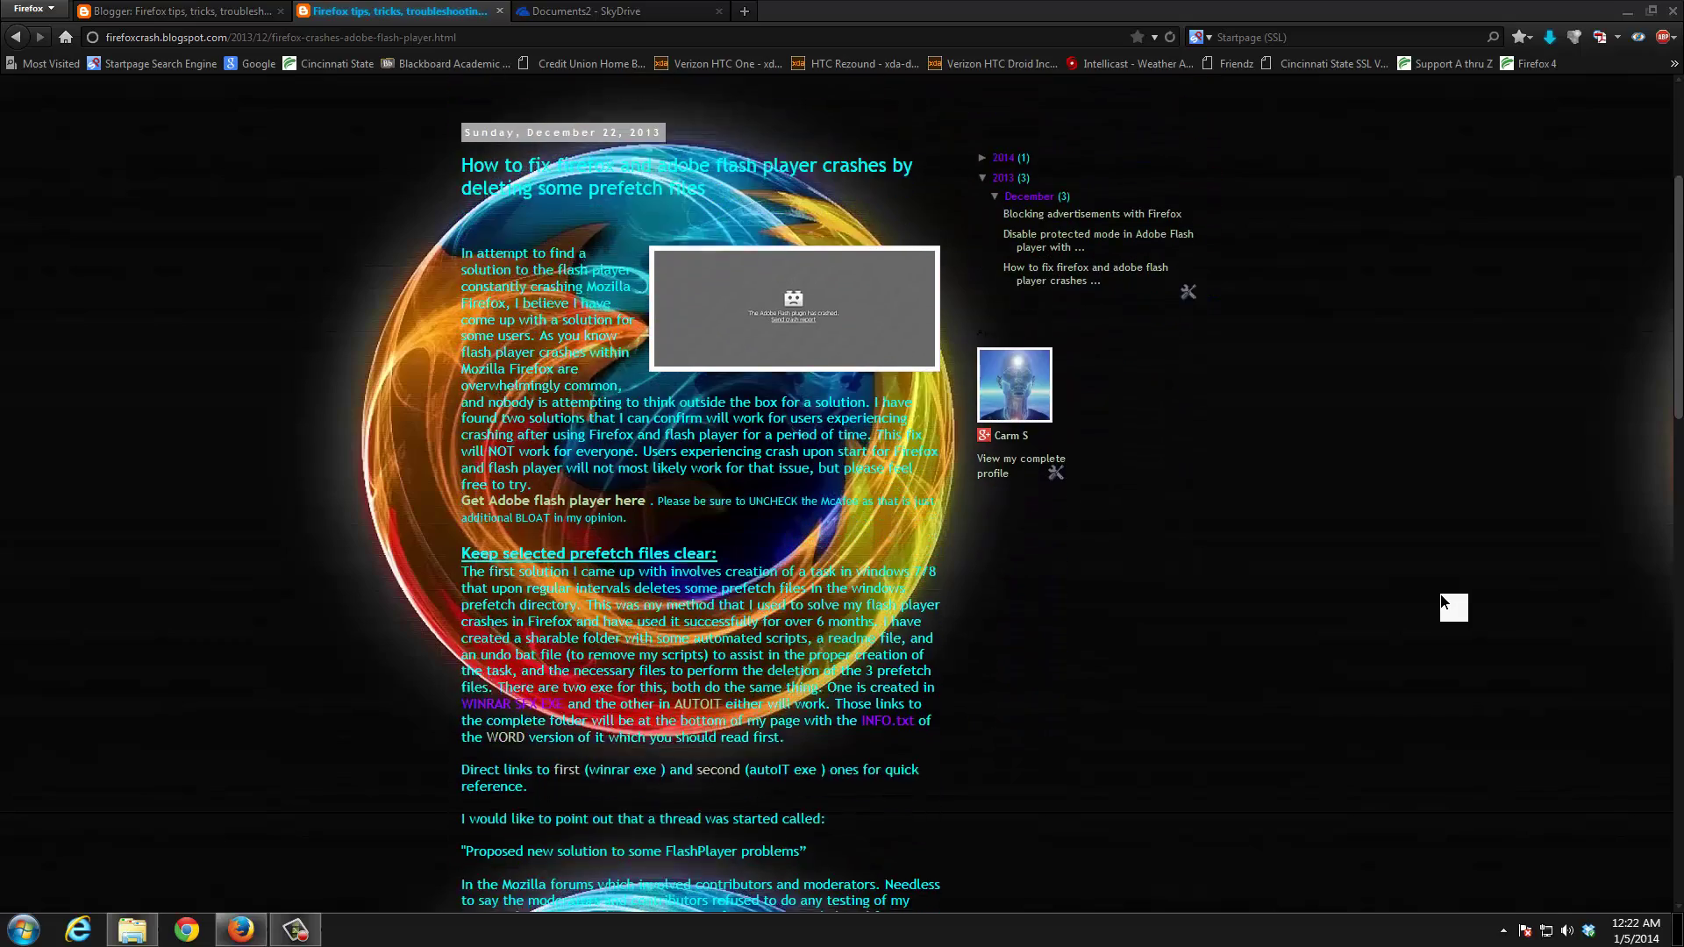
{"action": "scroll", "coordinate": [1446, 602], "scroll_direction": "up", "scroll_amount": 2}
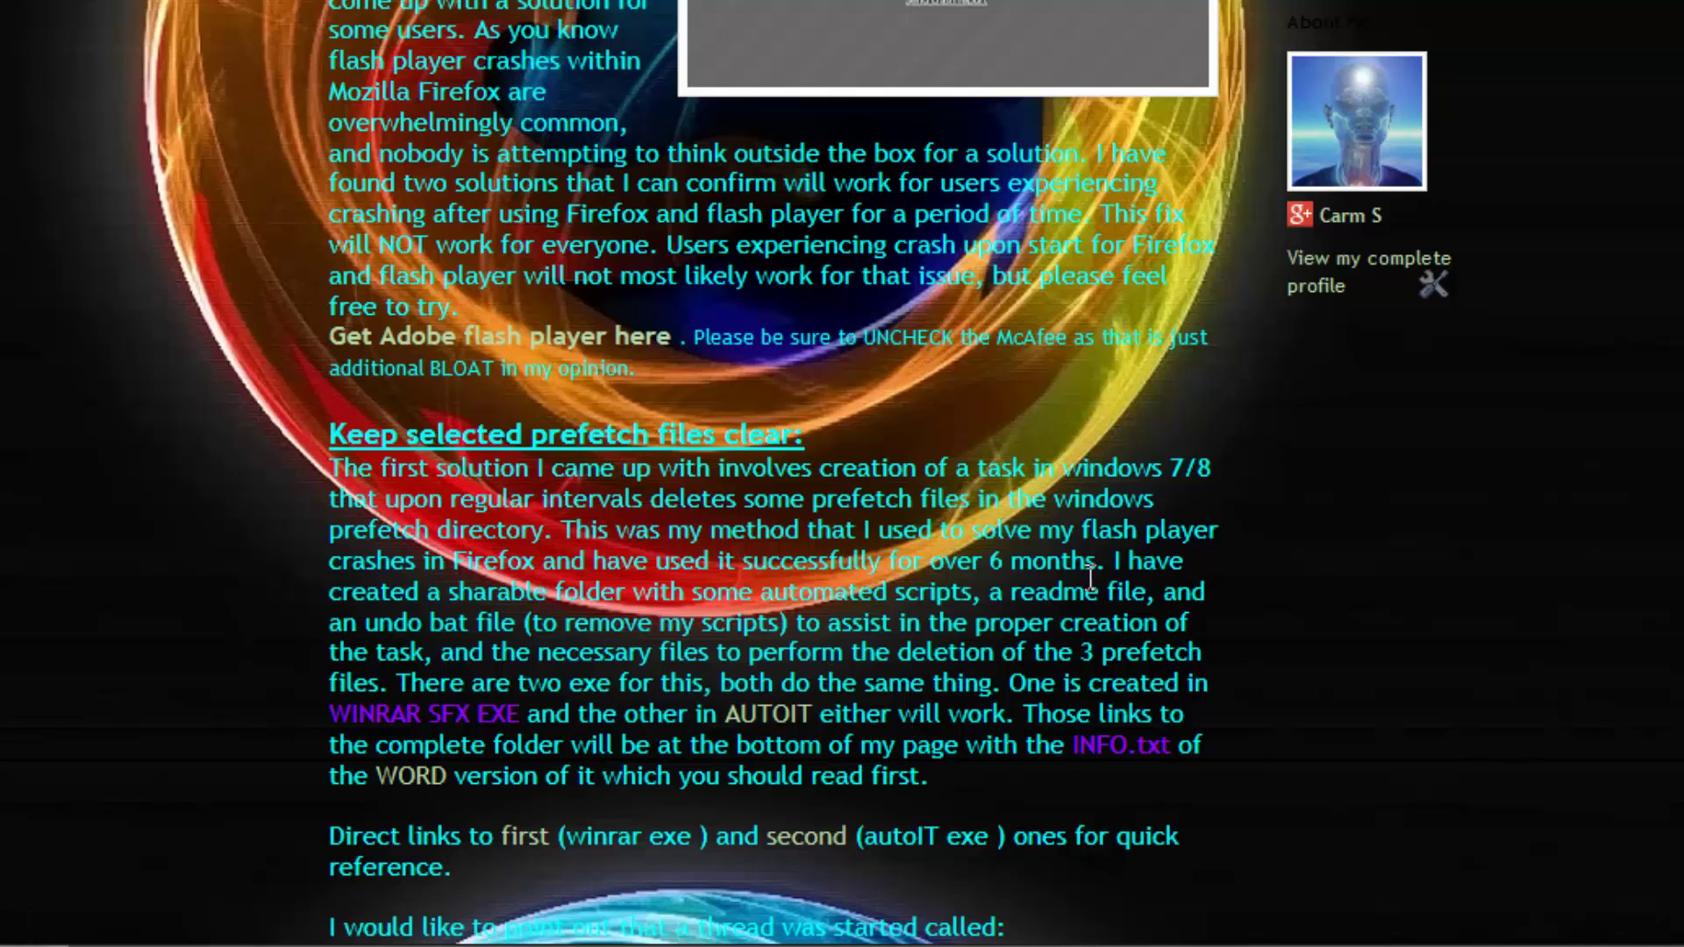
{"action": "scroll", "coordinate": [1123, 596], "scroll_direction": "down", "scroll_amount": 4}
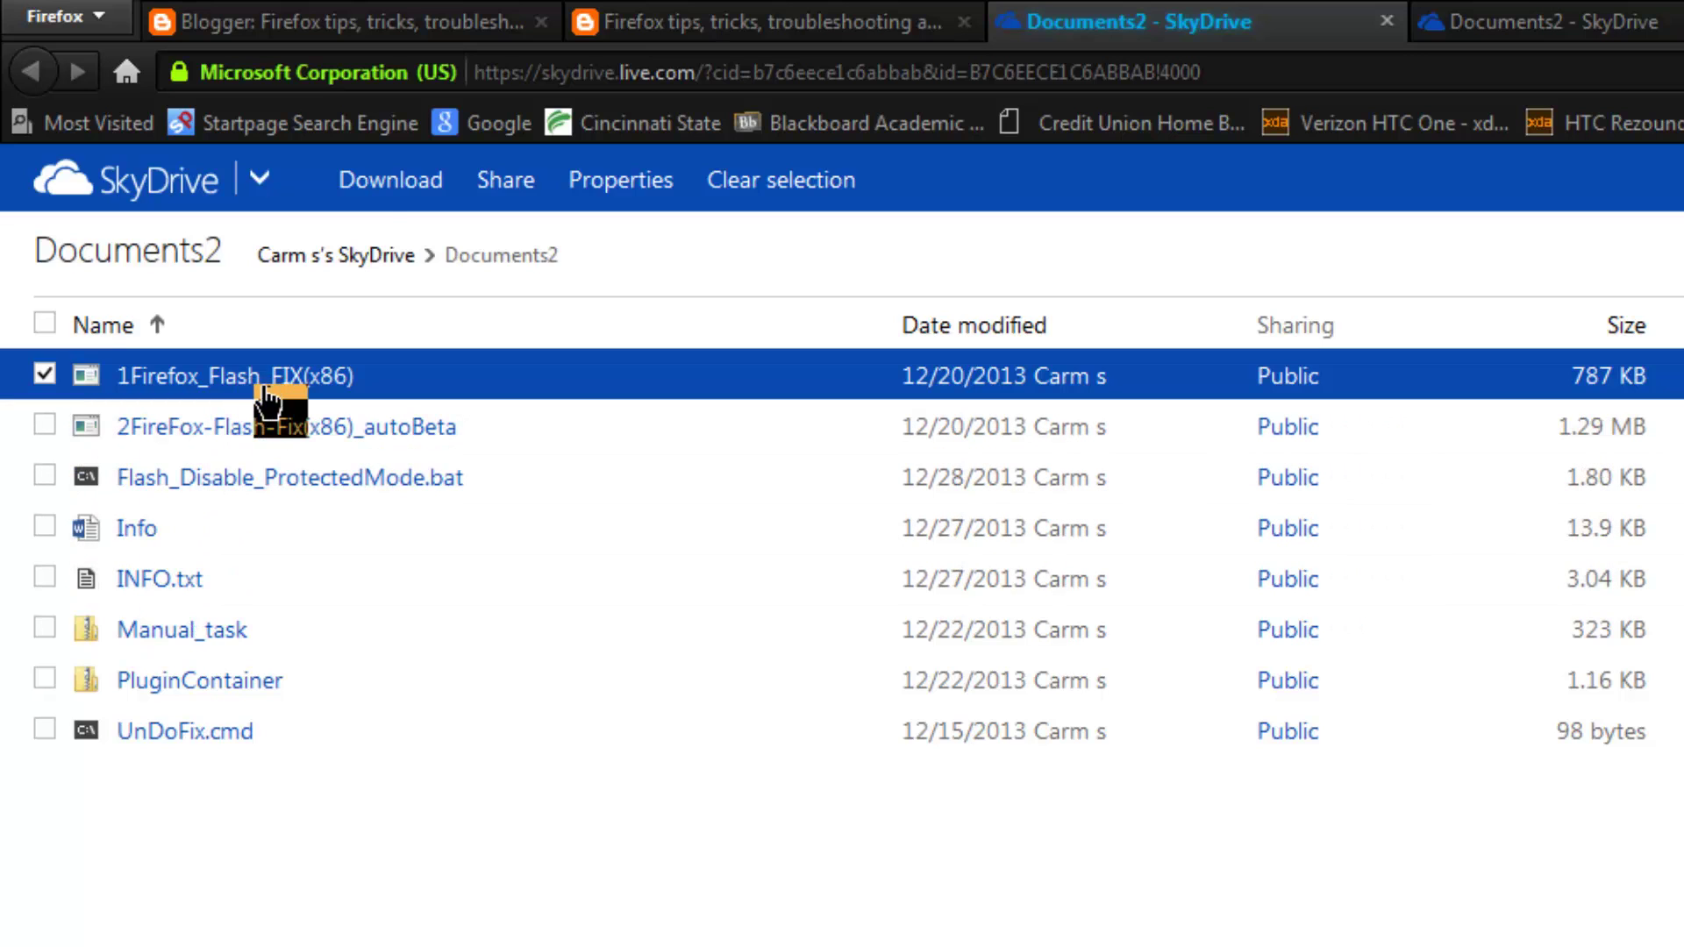
Start downloading 1Firefox_Flash_FIX(x86).exe (786 KB) from Documents2, then cancel the save prompt.
{"action": "left_click", "coordinate": [386, 186]}
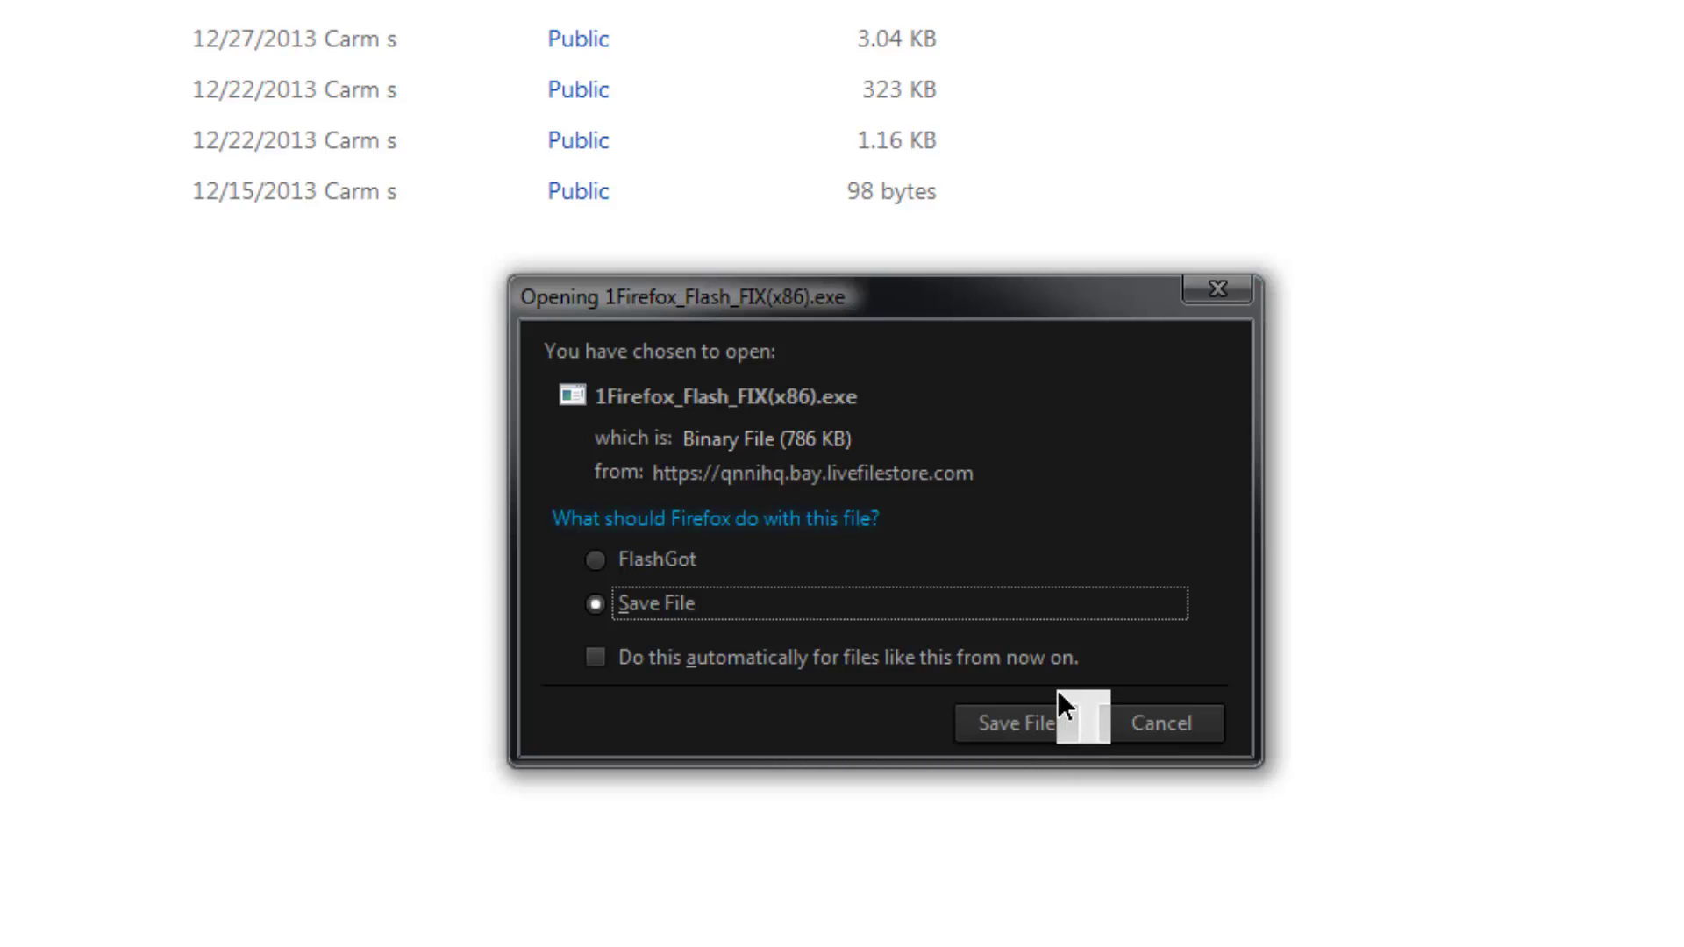
{"action": "left_click", "coordinate": [1146, 720]}
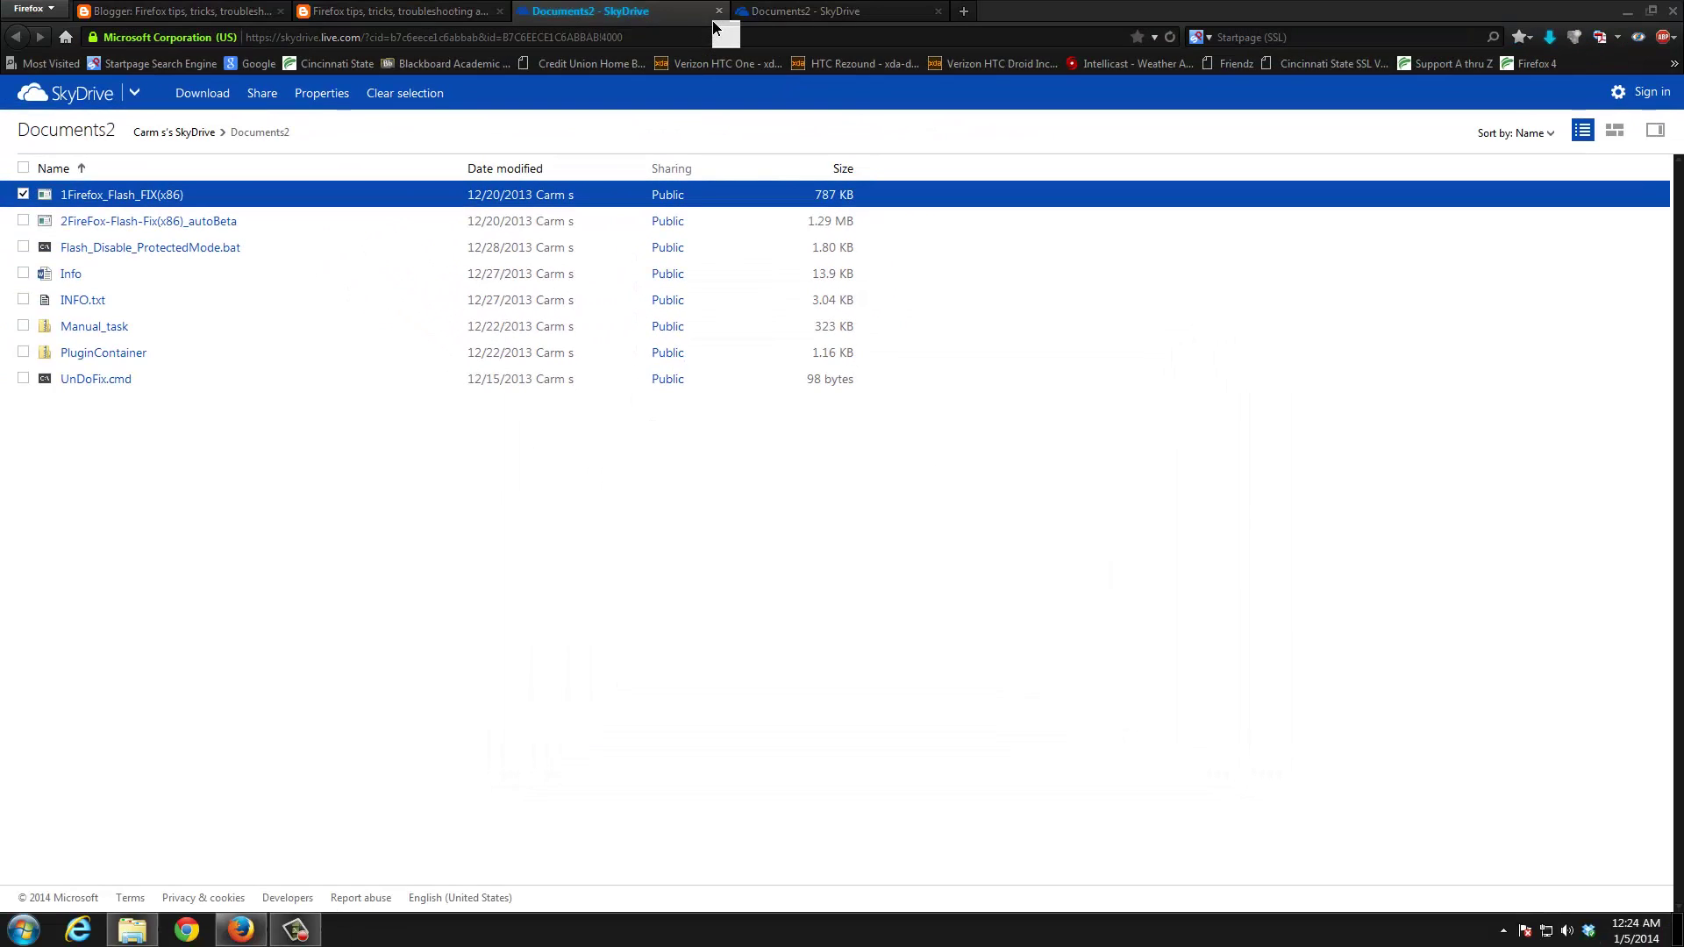
Close the SkyDrive tab and minimize Firefox to reveal the desktop.
{"action": "key", "text": "ctrl+Page_Up"}
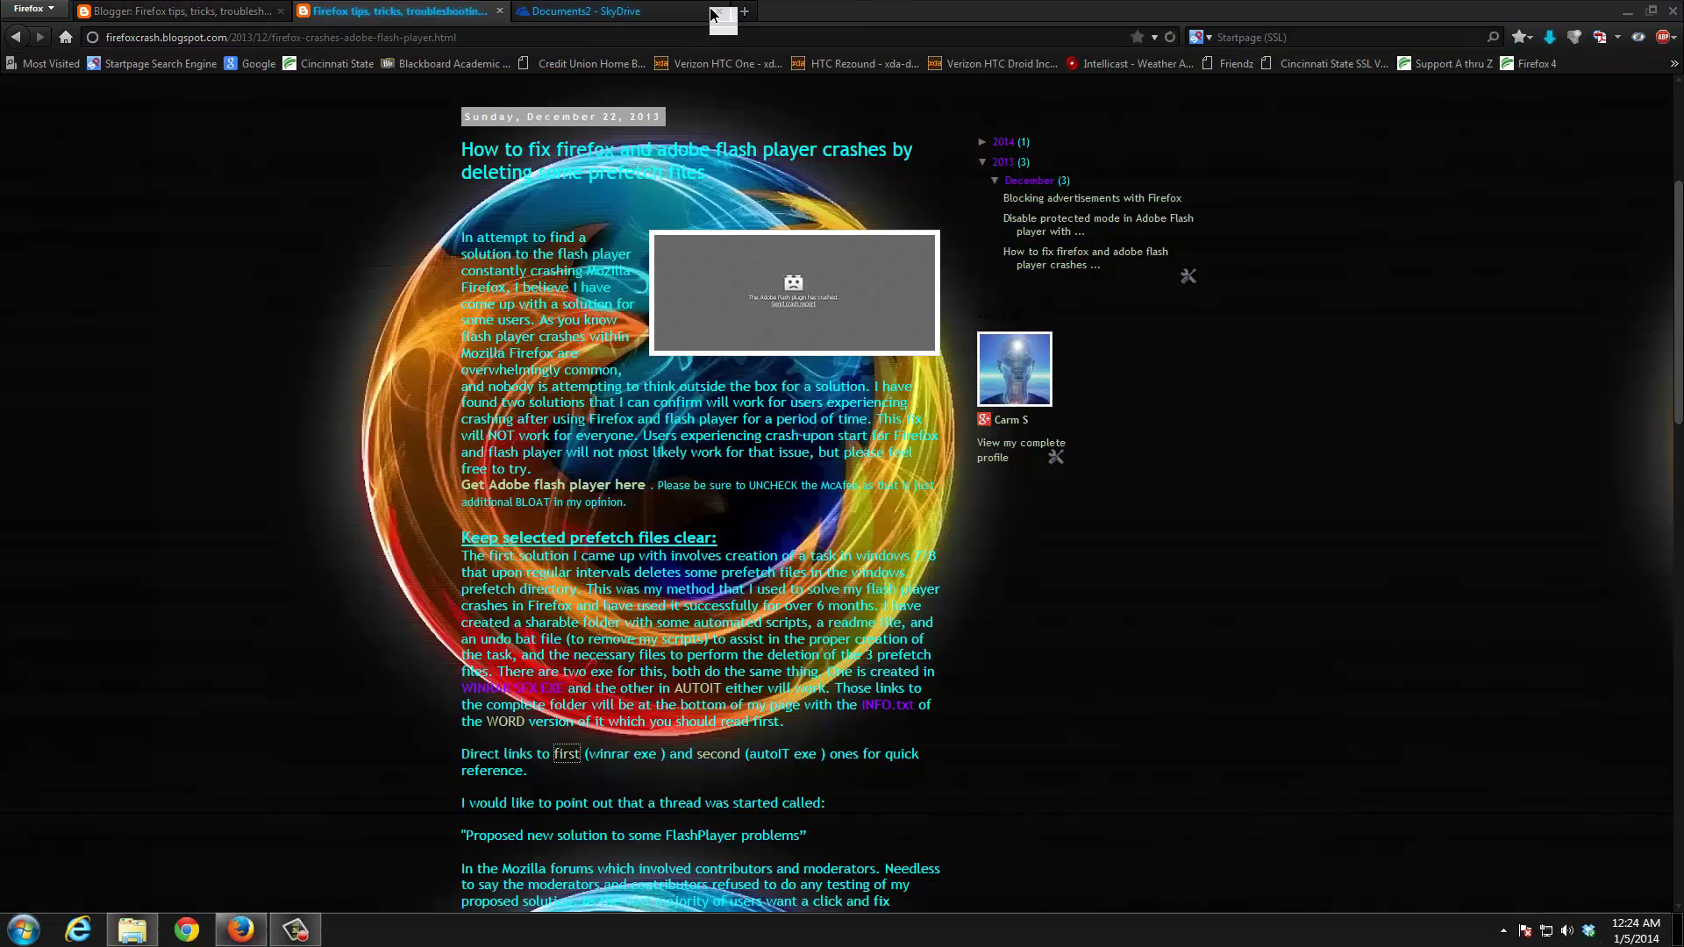
{"action": "key", "text": "ctrl+Page_Down"}
{"action": "key", "text": "ctrl+w"}
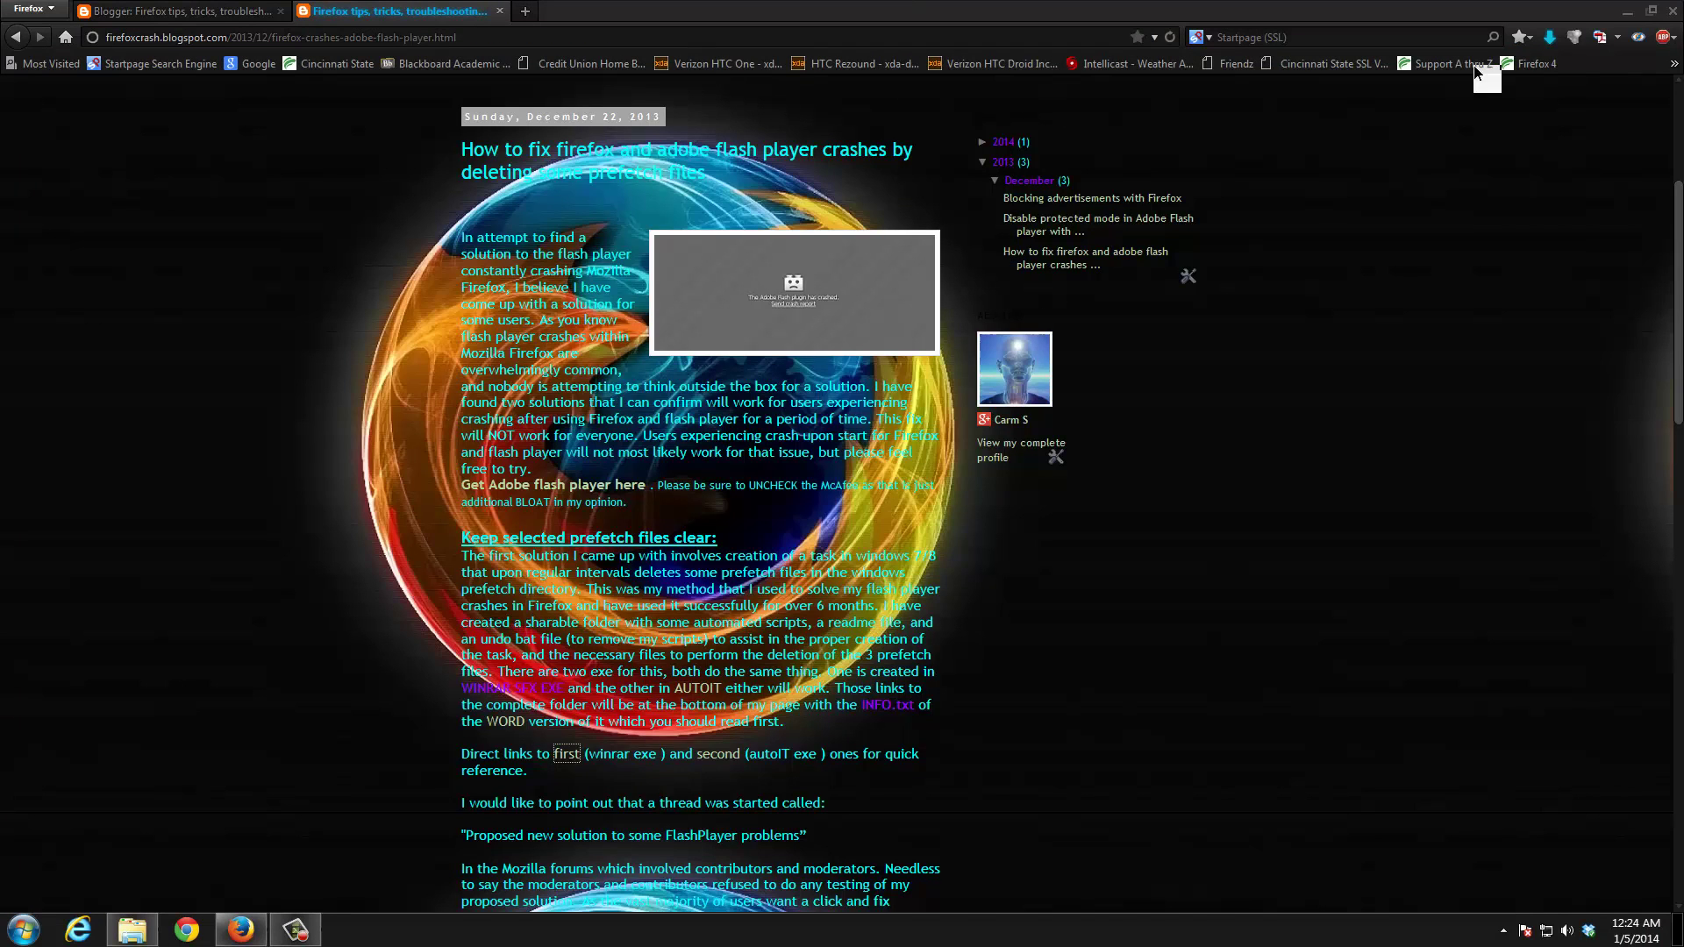
{"action": "left_click", "coordinate": [1626, 15]}
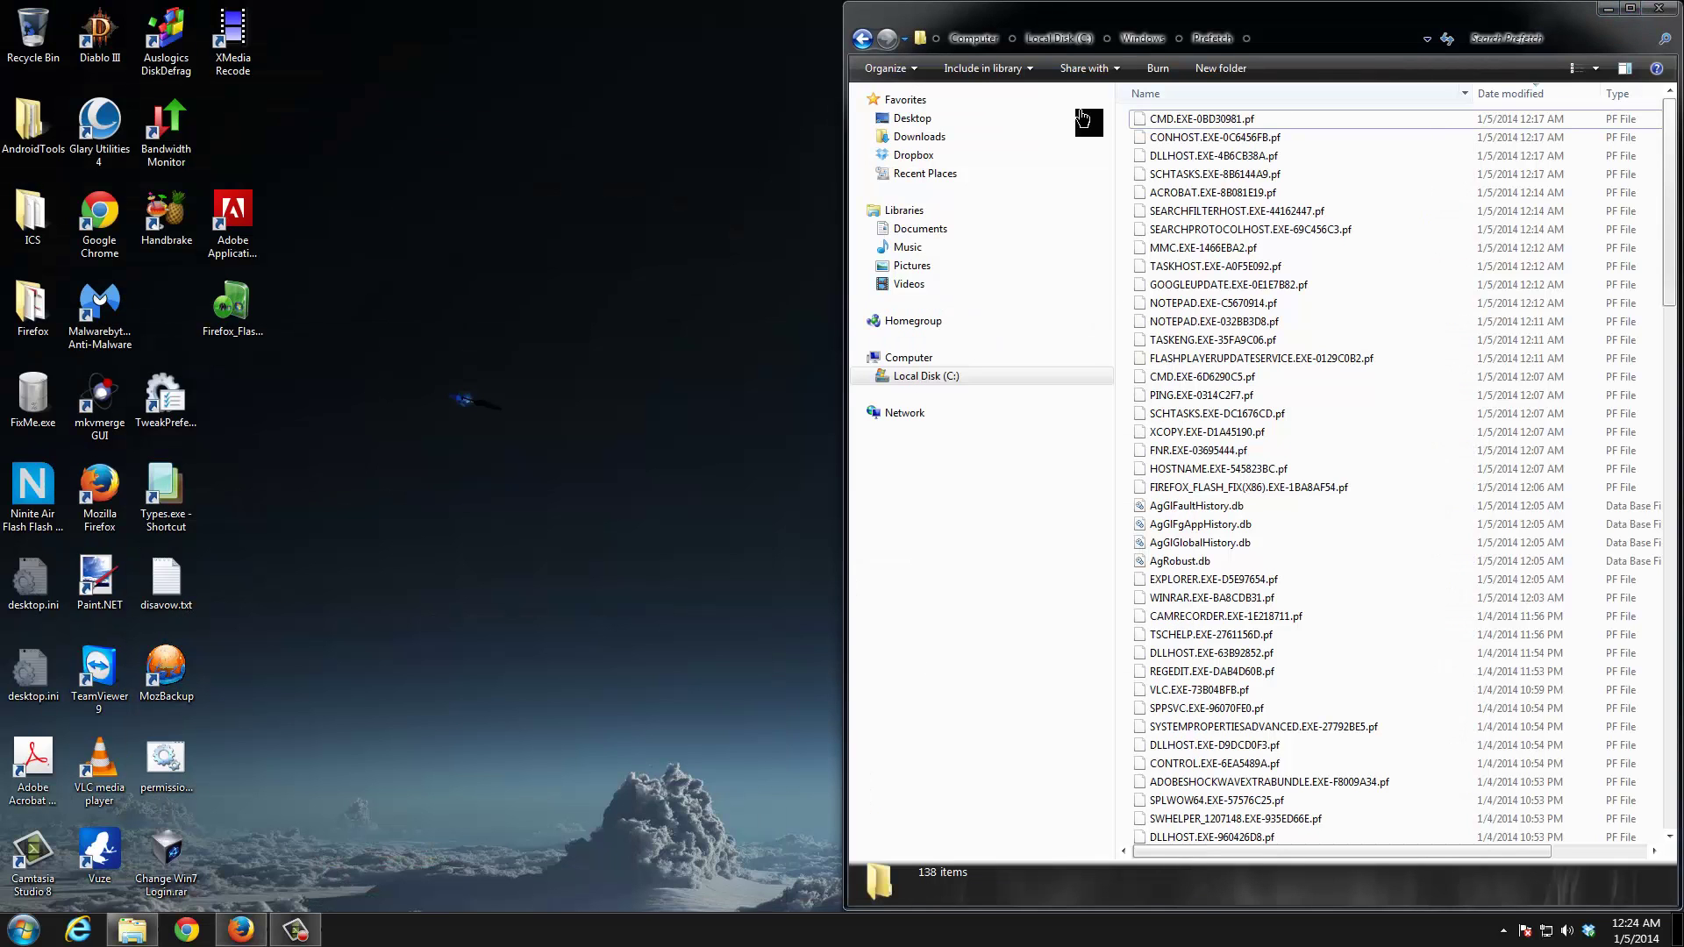
Move Firefox_Flash_FIX(x86).exe into open desktop space and minimize the Prefetch folder window.
{"action": "left_click_drag", "start_coordinate": [235, 329], "coordinate": [503, 329]}
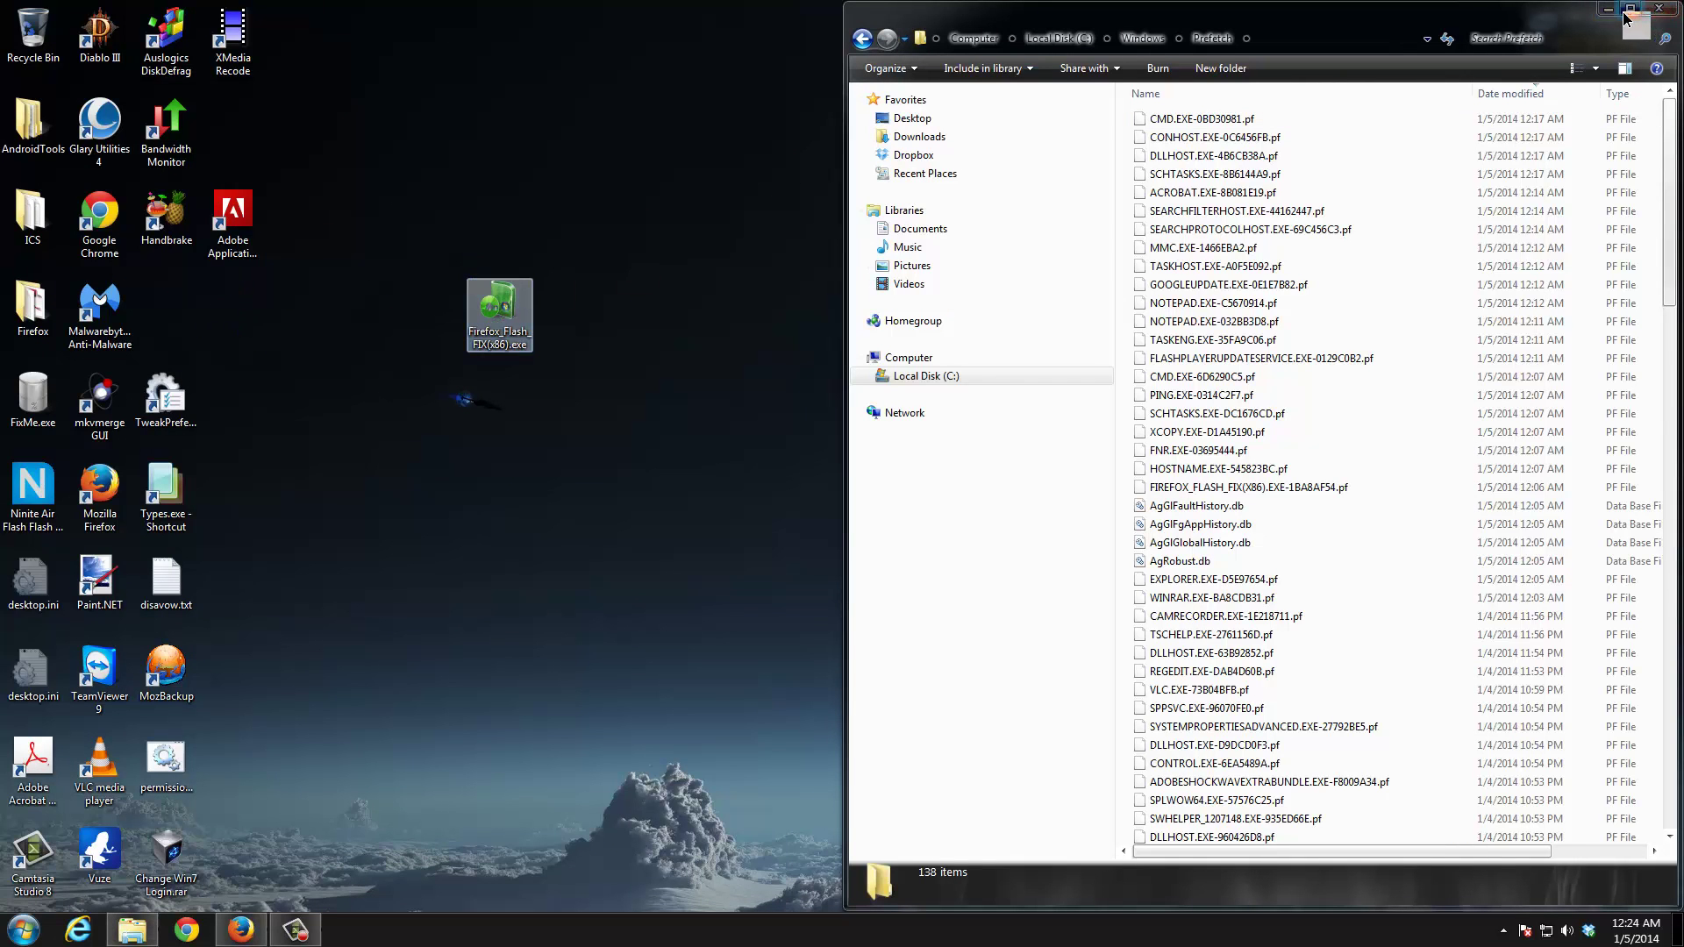
{"action": "left_click", "coordinate": [1608, 8]}
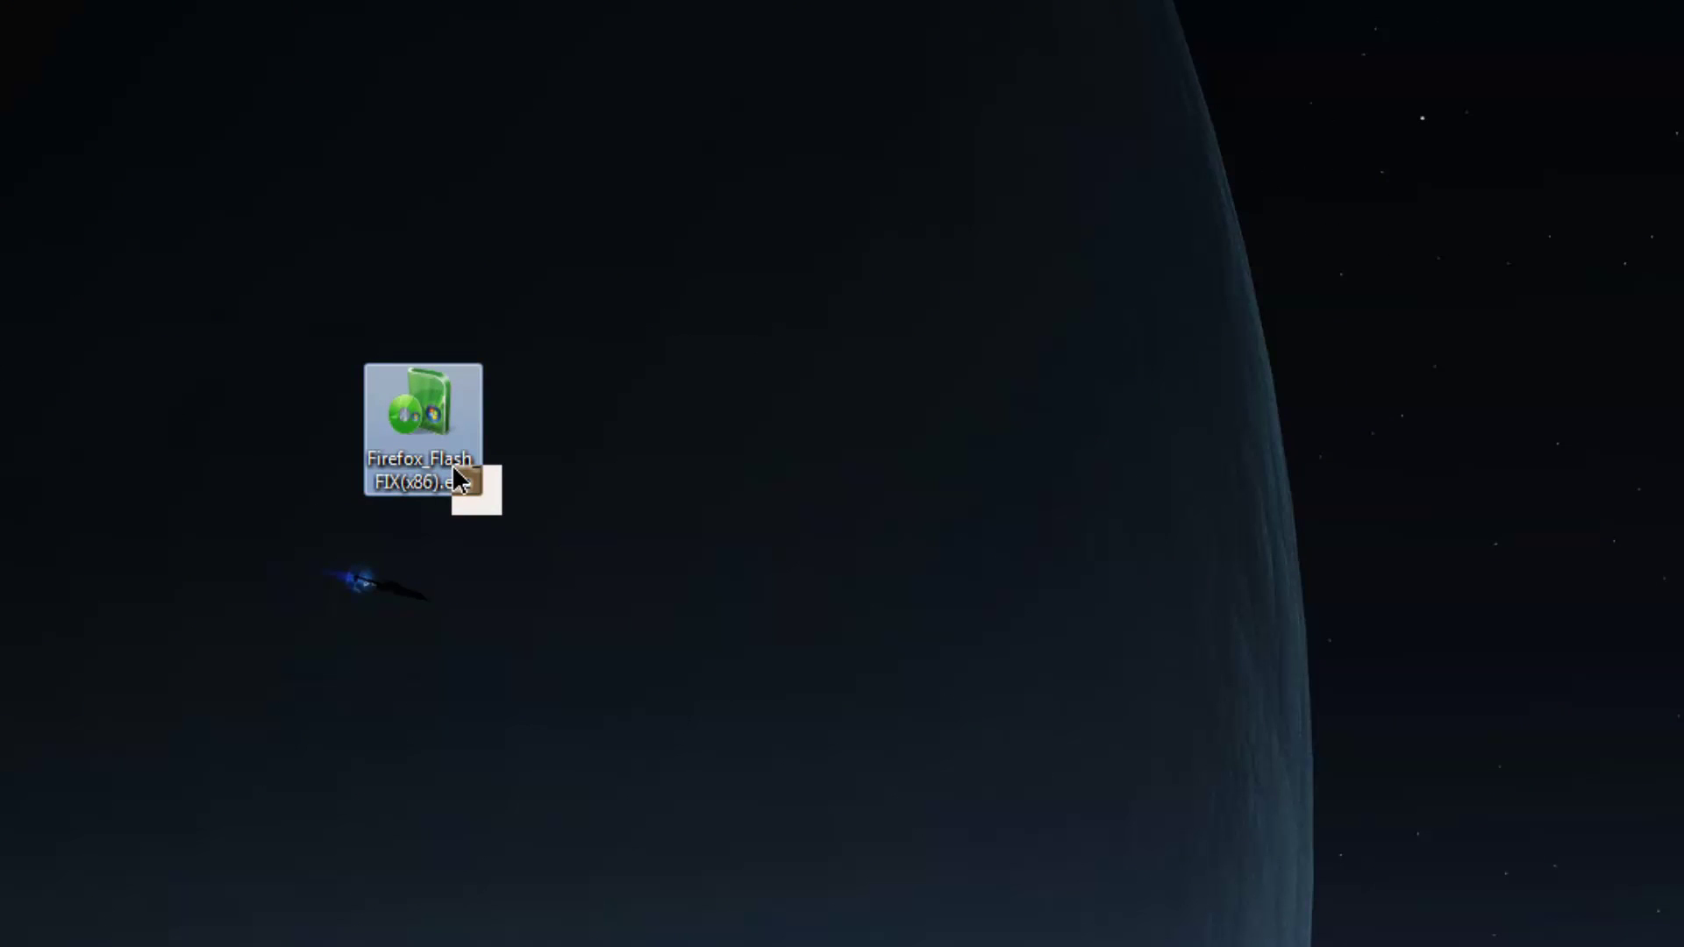
{"action": "mouse_move", "coordinate": [457, 479]}
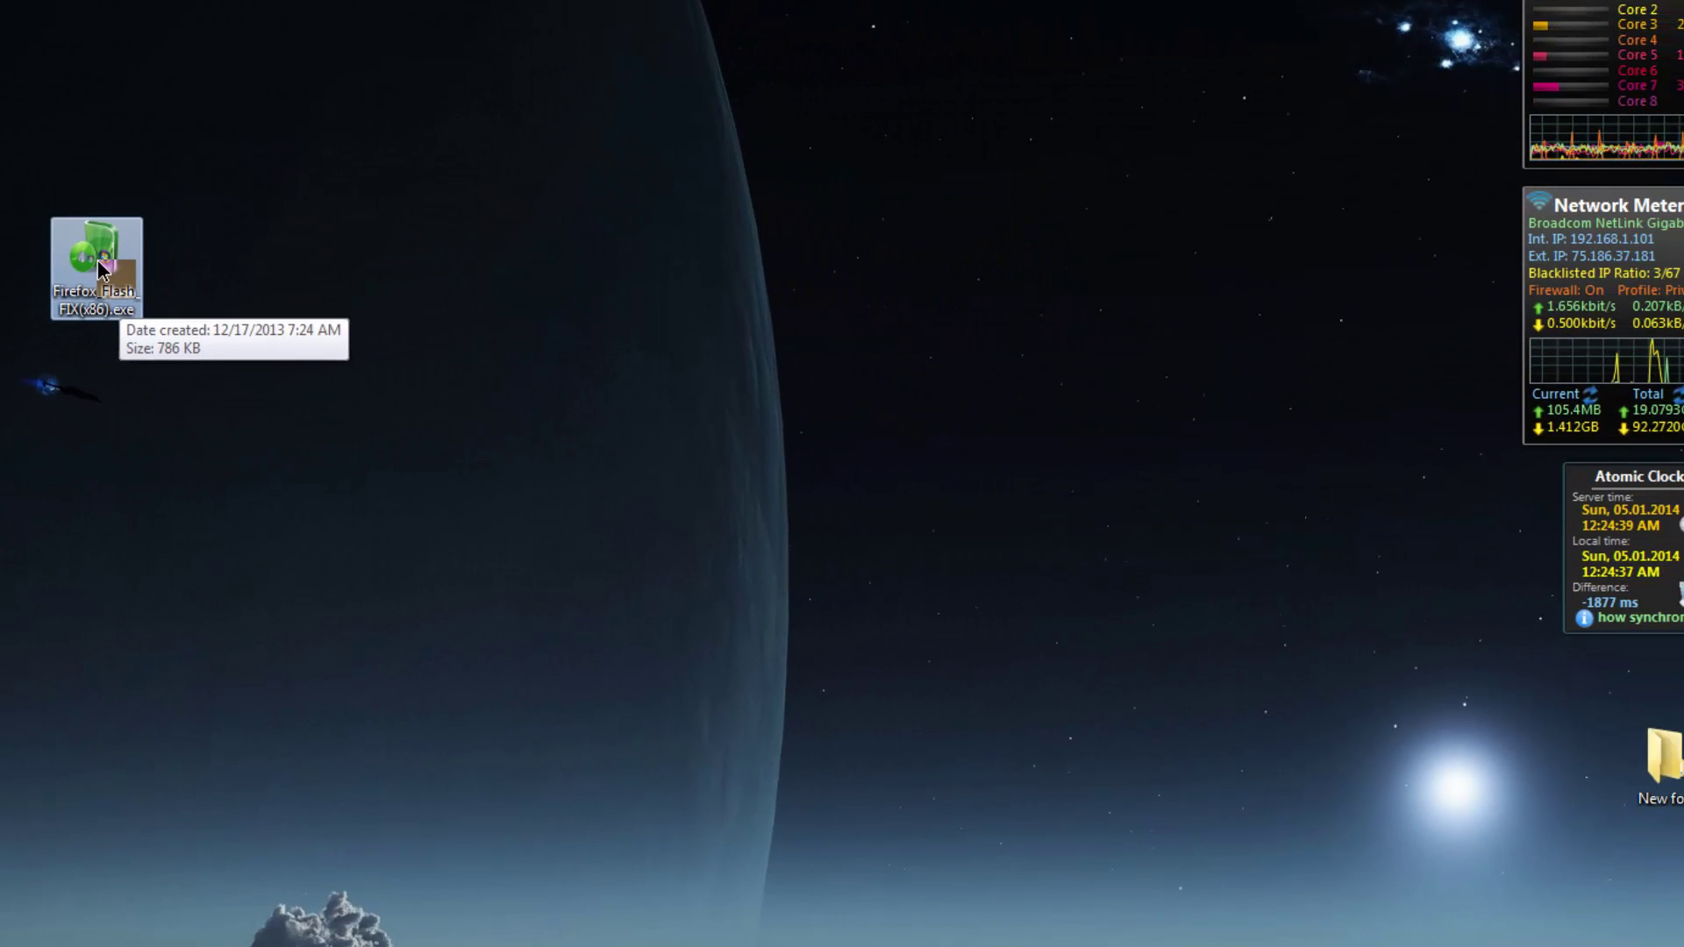
{"action": "right_click", "coordinate": [102, 268]}
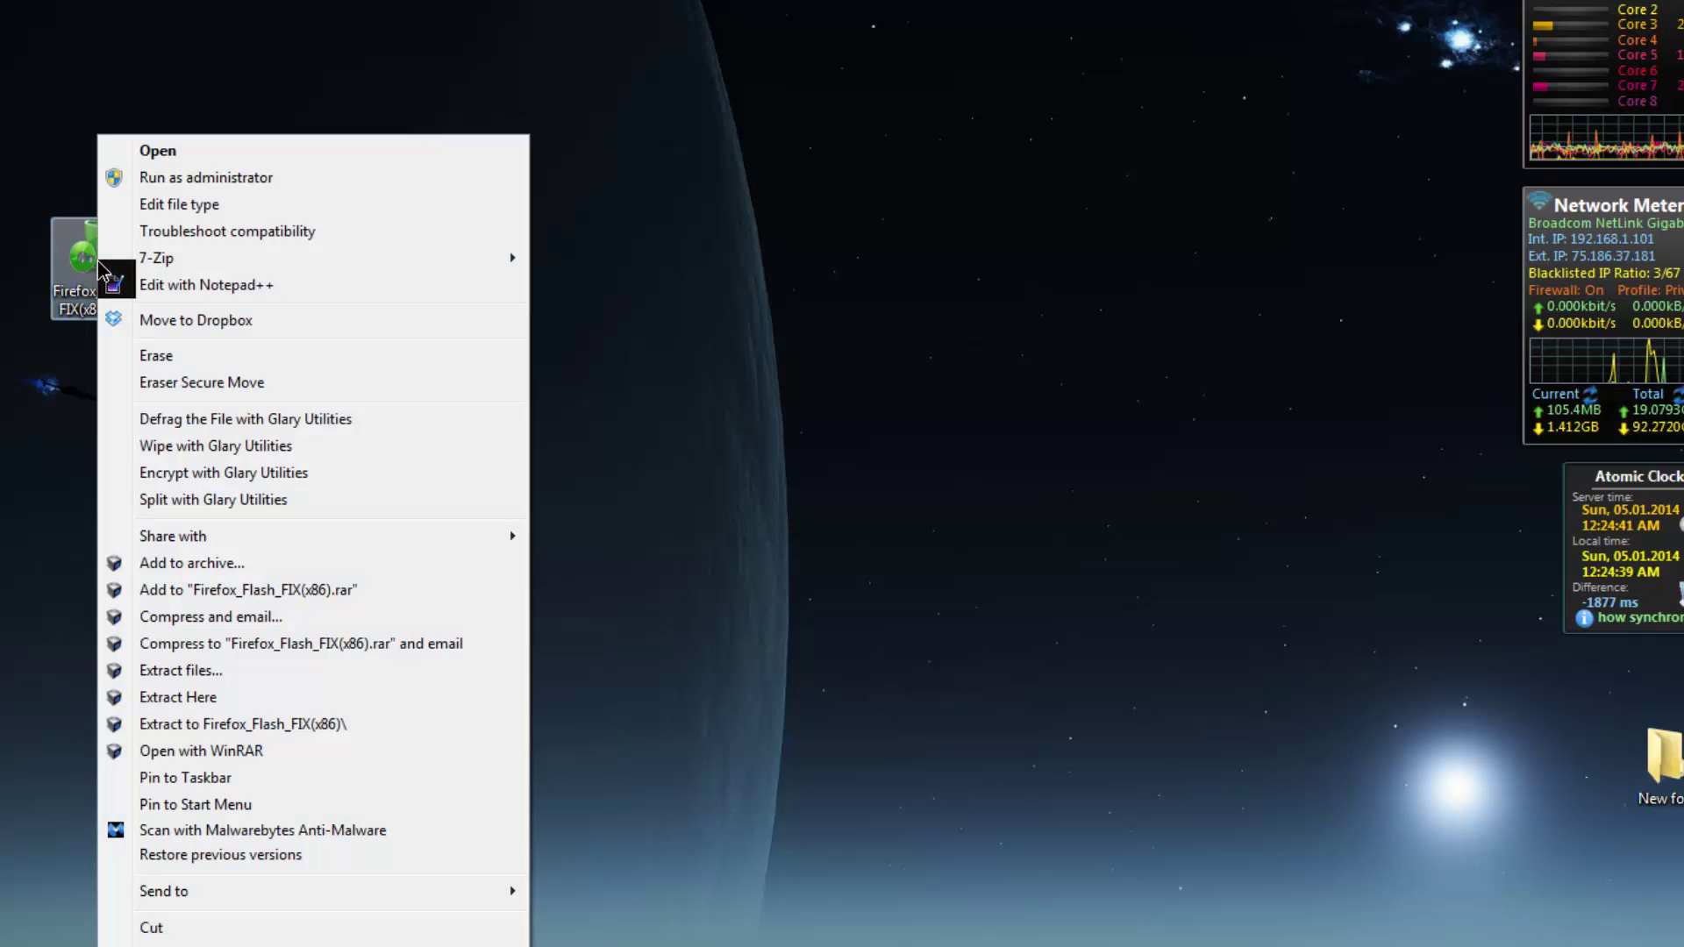
{"action": "left_click", "coordinate": [201, 751]}
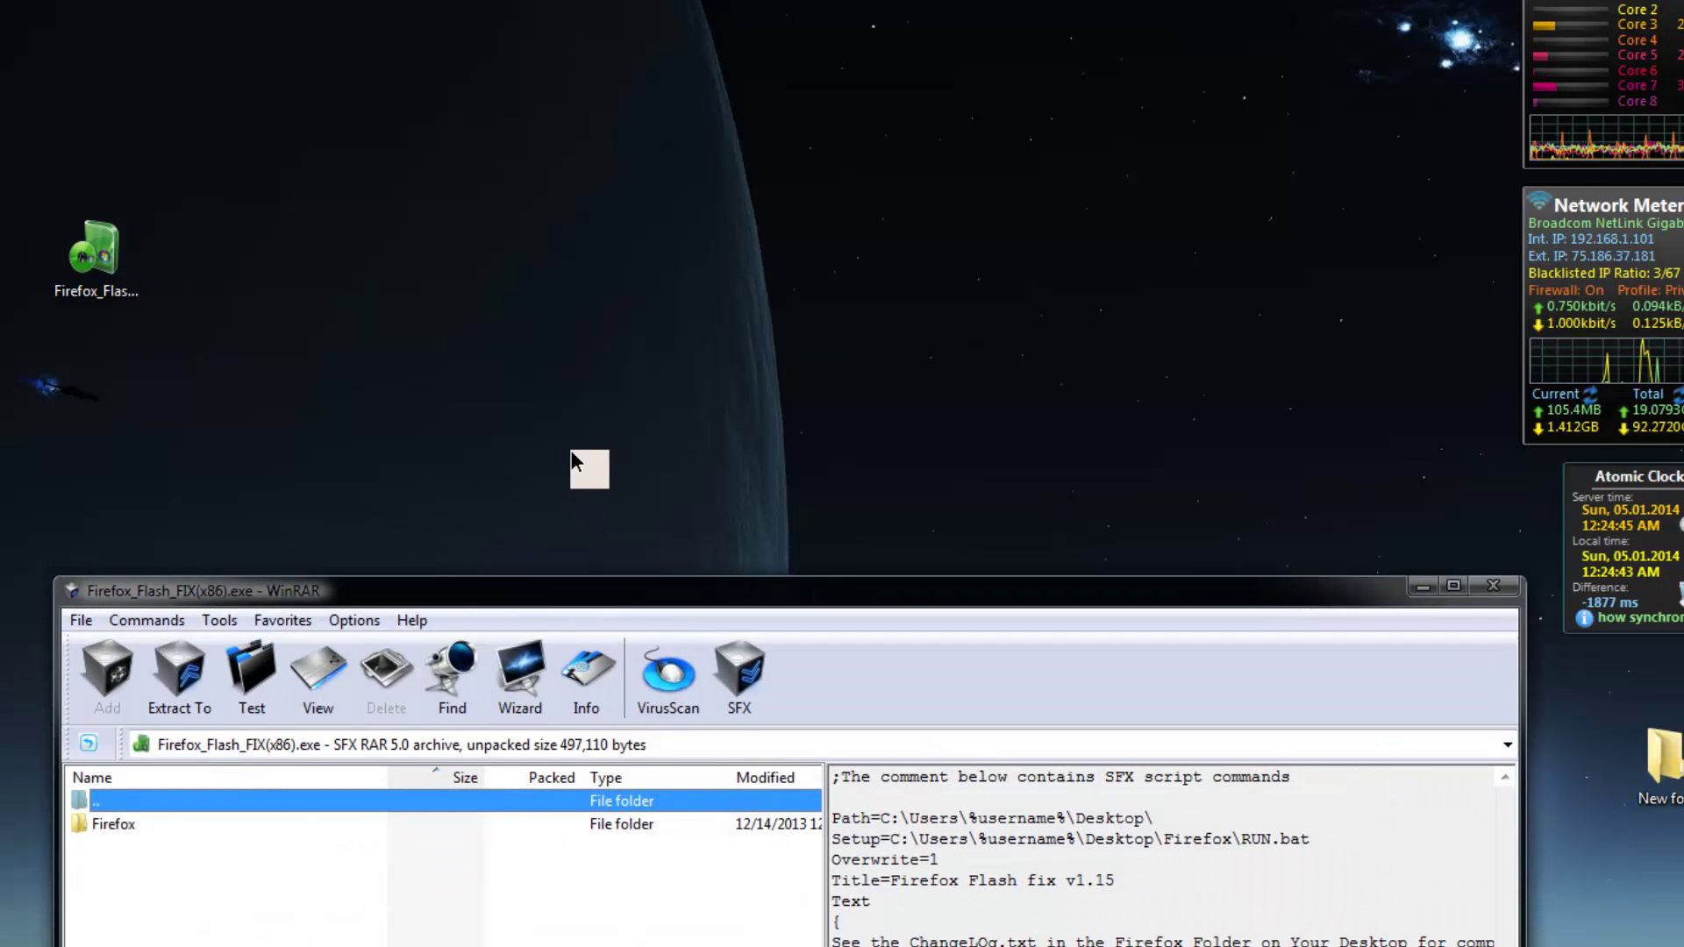
{"action": "left_click_drag", "start_coordinate": [571, 543], "coordinate": [542, 122]}
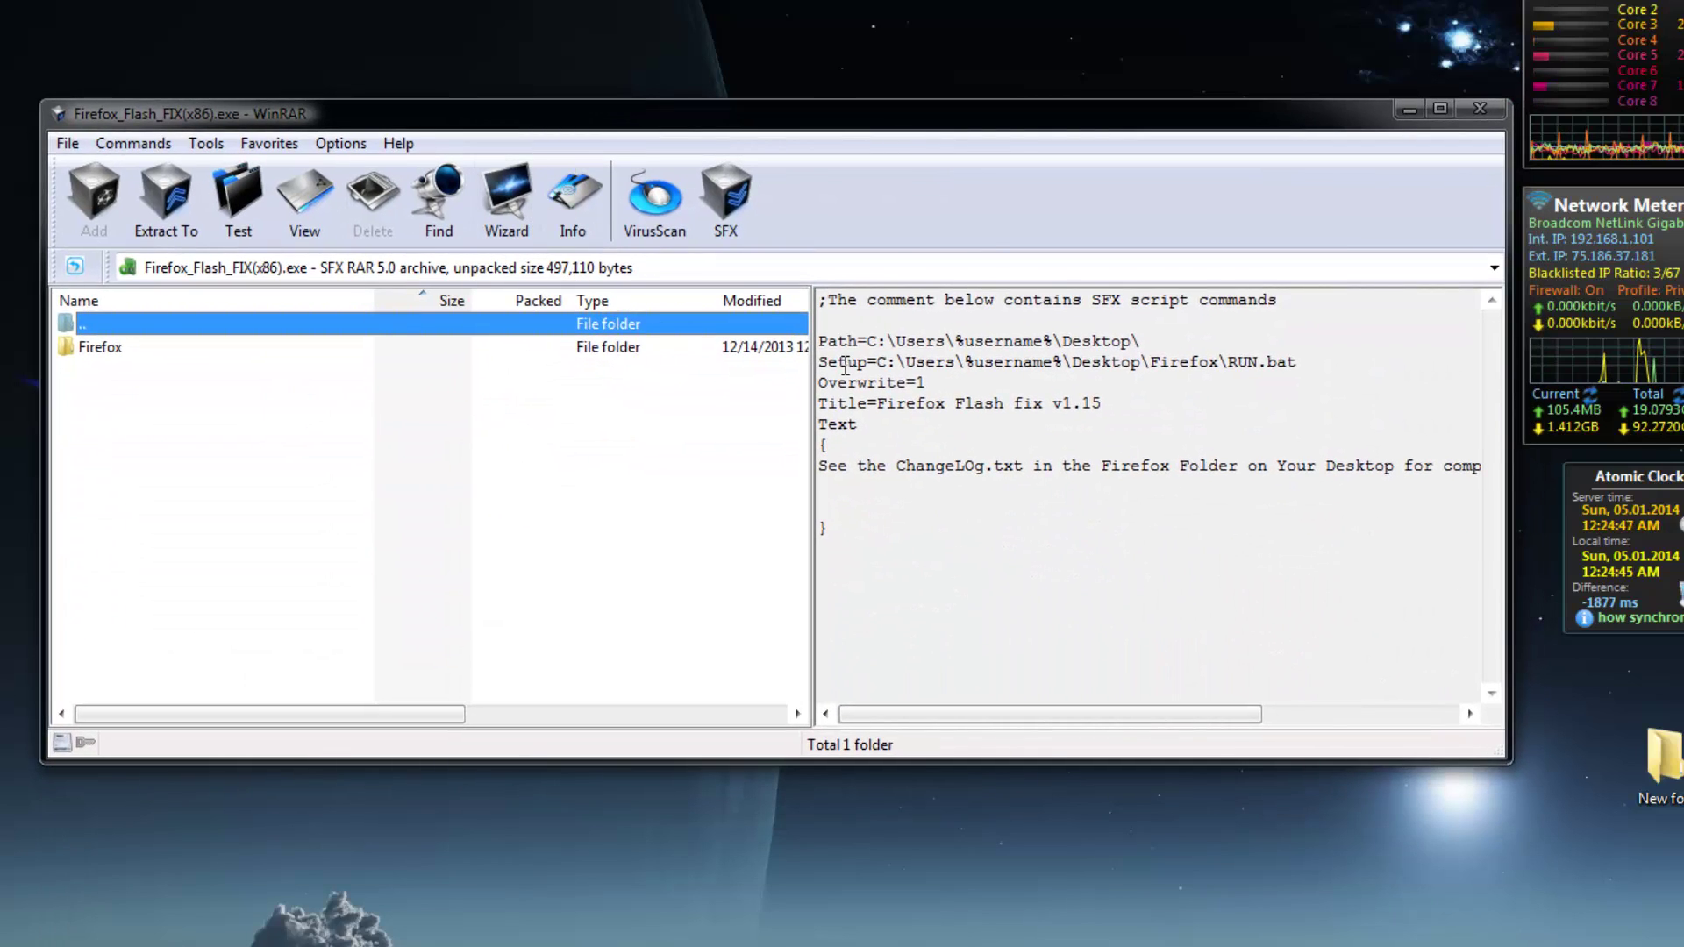
{"action": "left_click_drag", "start_coordinate": [818, 341], "coordinate": [1121, 396]}
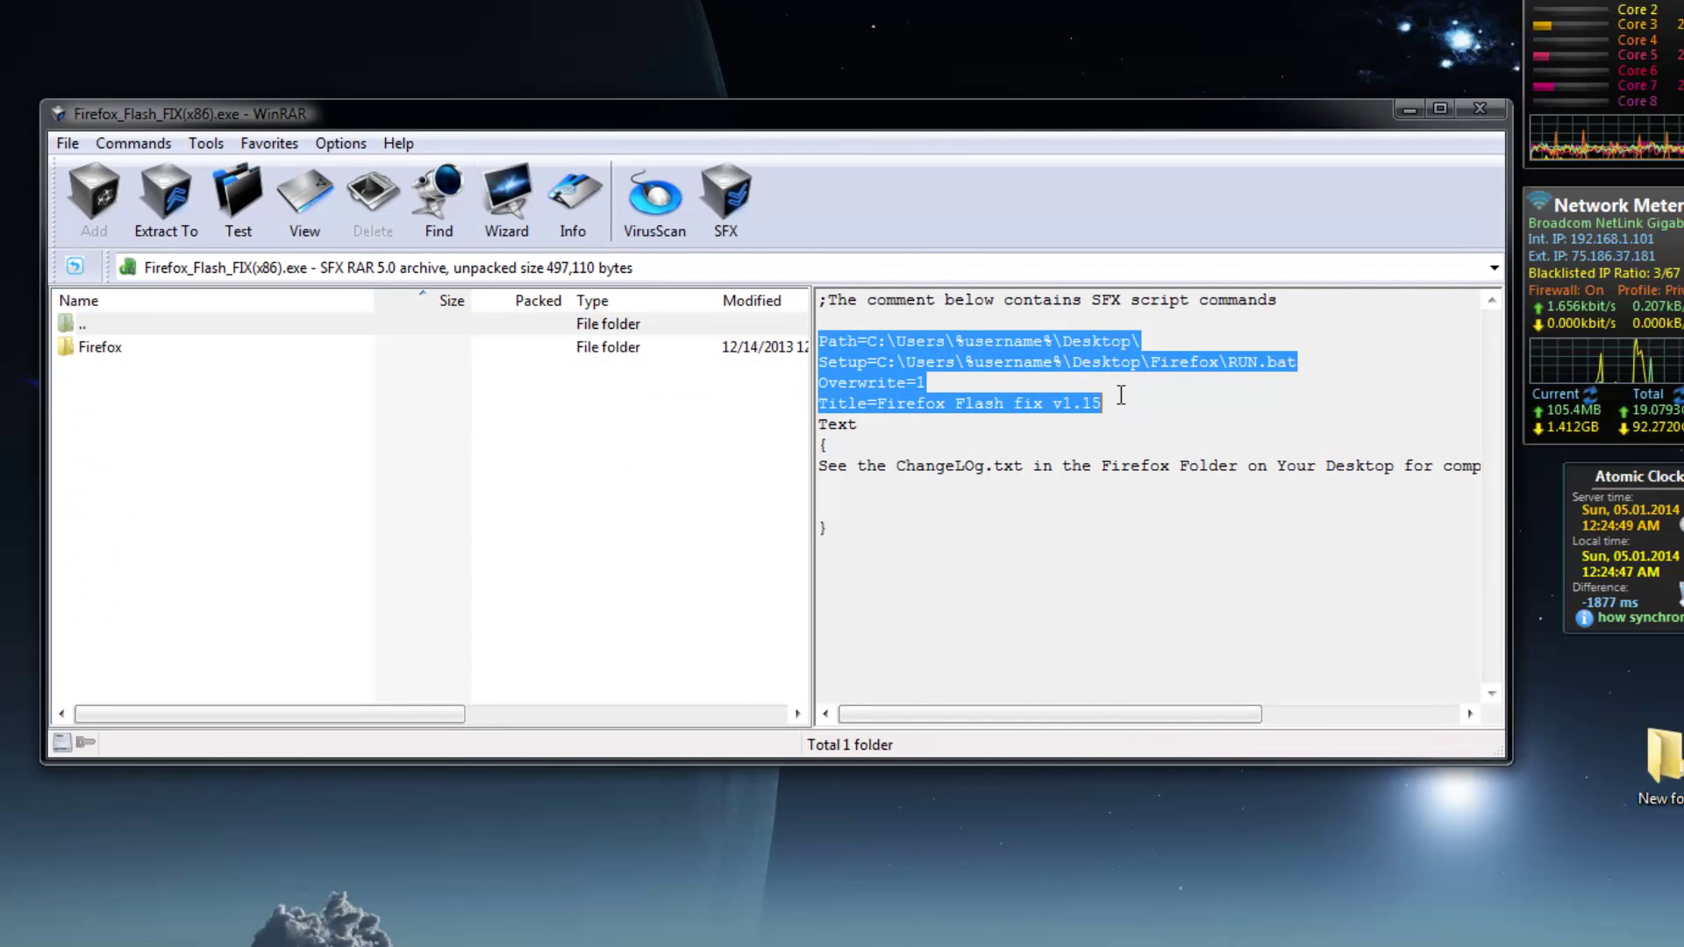
{"action": "left_click", "coordinate": [87, 351]}
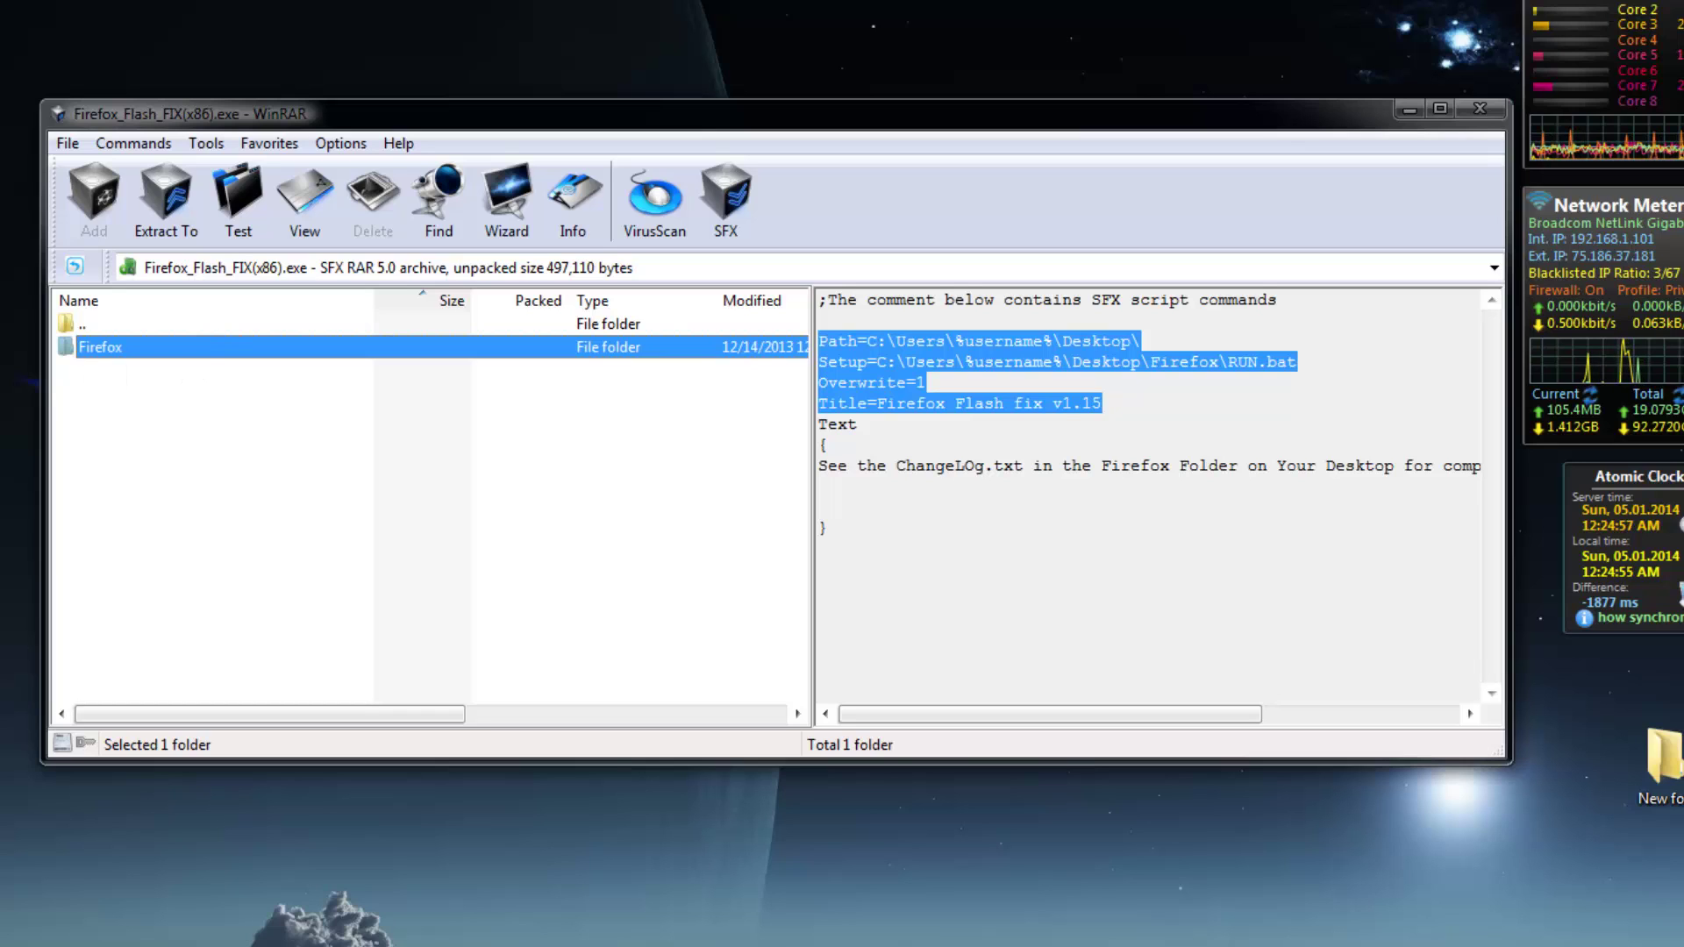
{"action": "double_click", "coordinate": [140, 345]}
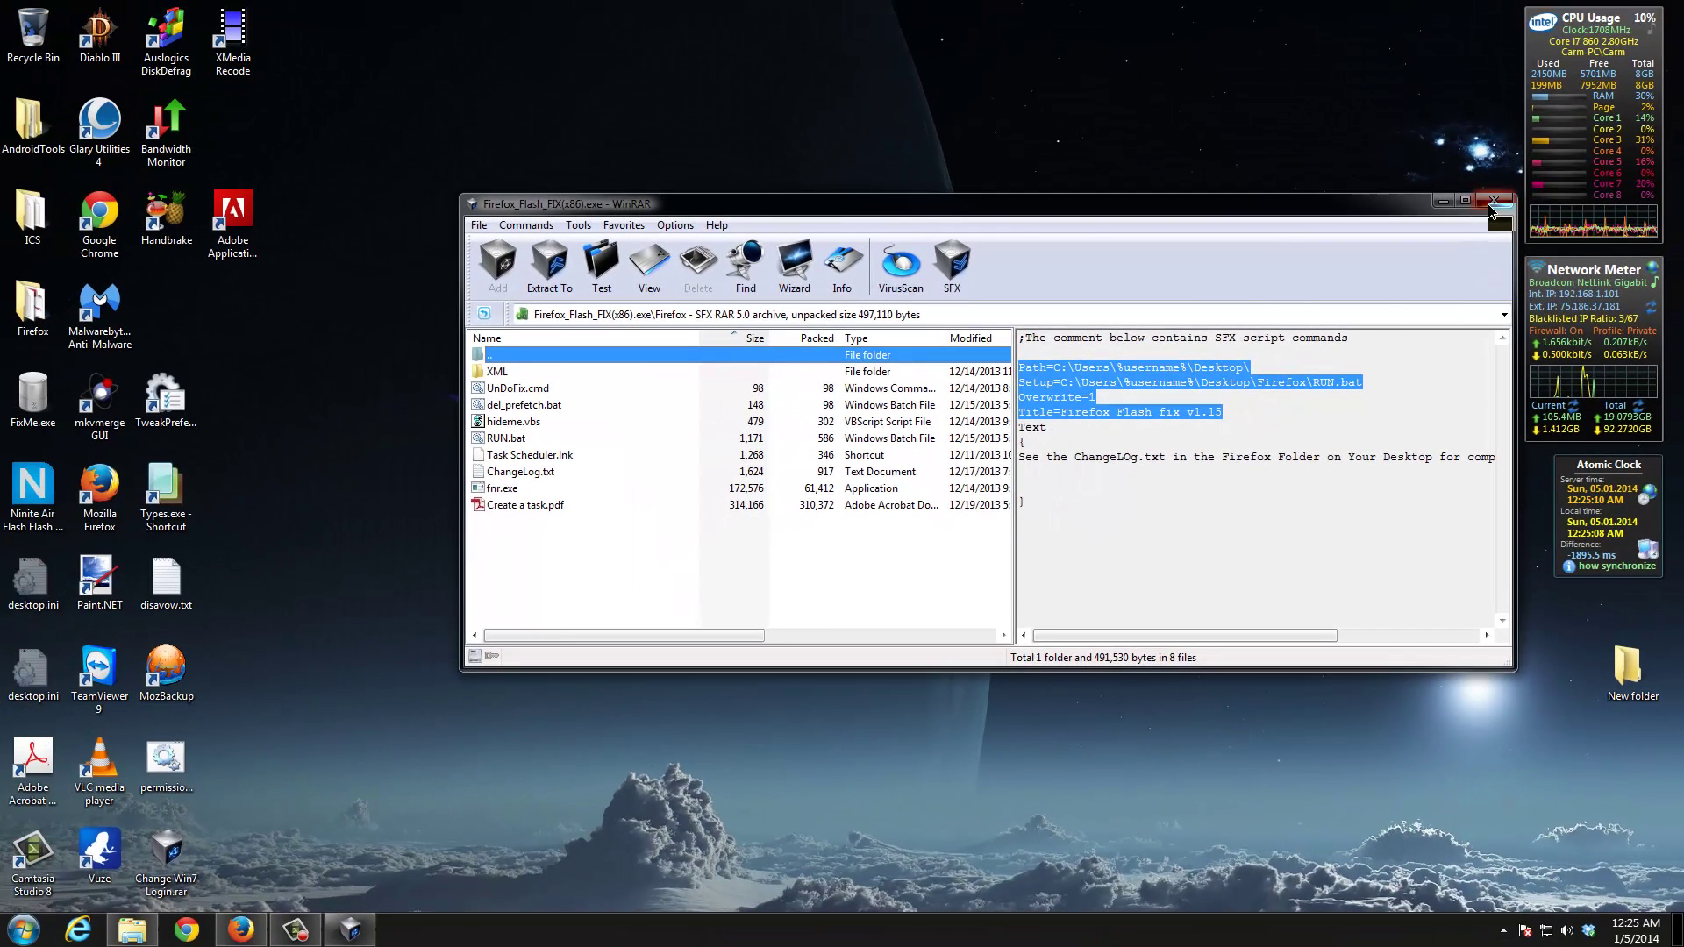
{"action": "left_click", "coordinate": [1493, 198]}
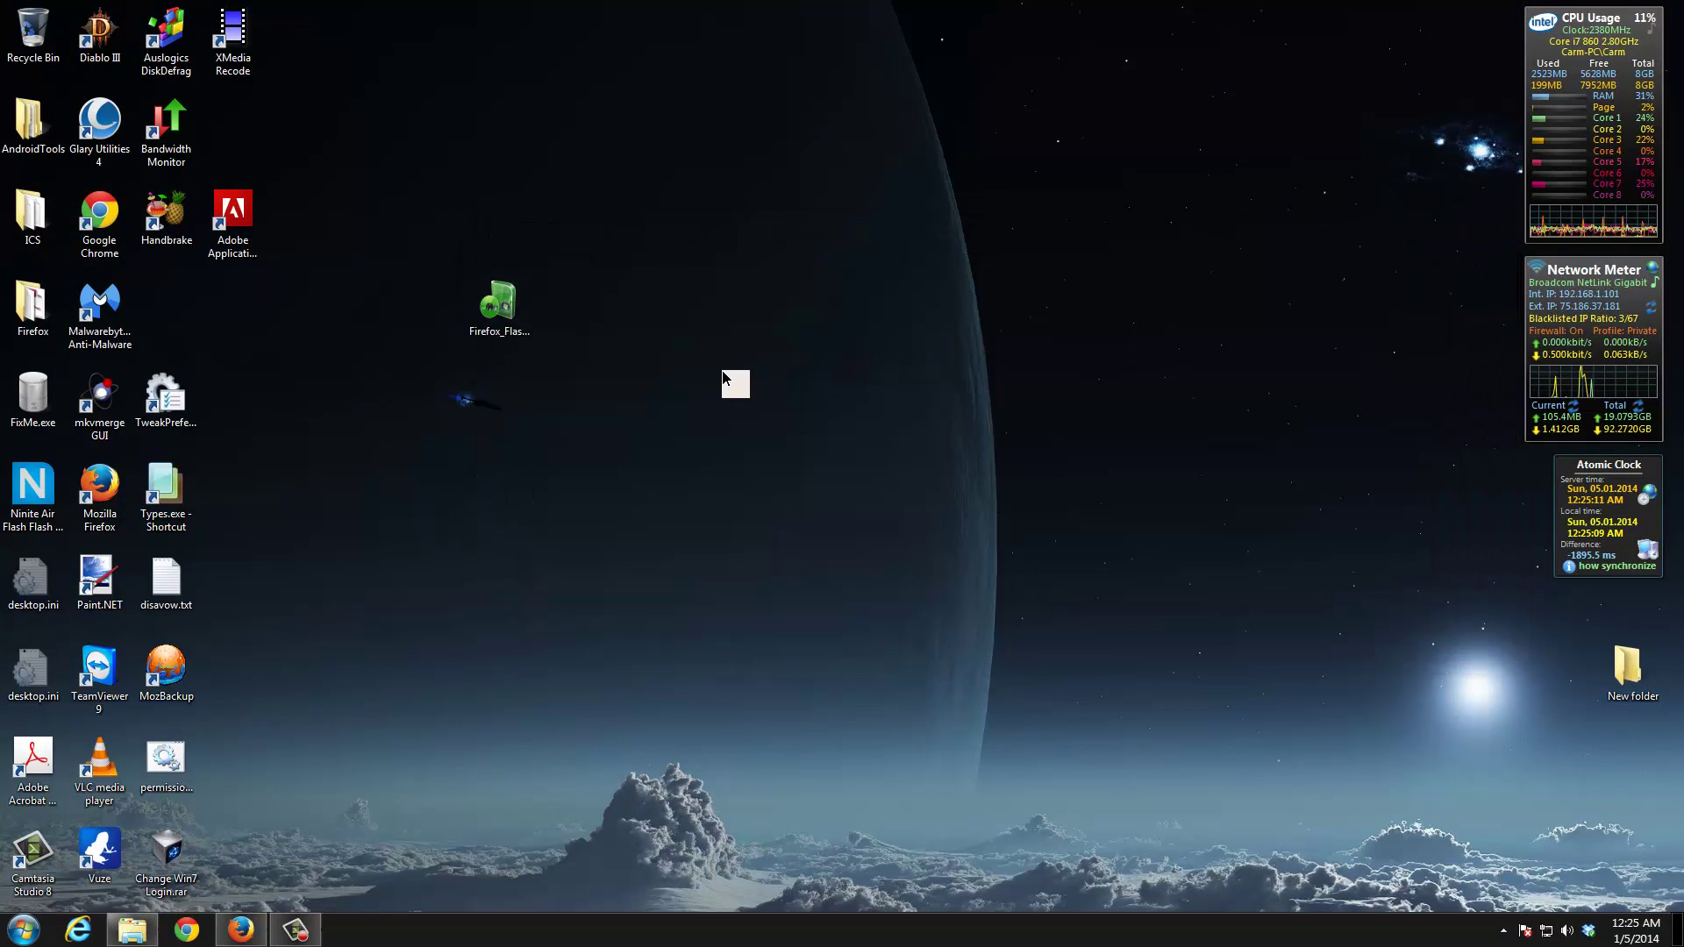
Launch Firefox_Flash_FIX(x86).exe and install Firefox Flash fix v1.15 into the Desktop folder.
{"action": "left_click", "coordinate": [497, 307]}
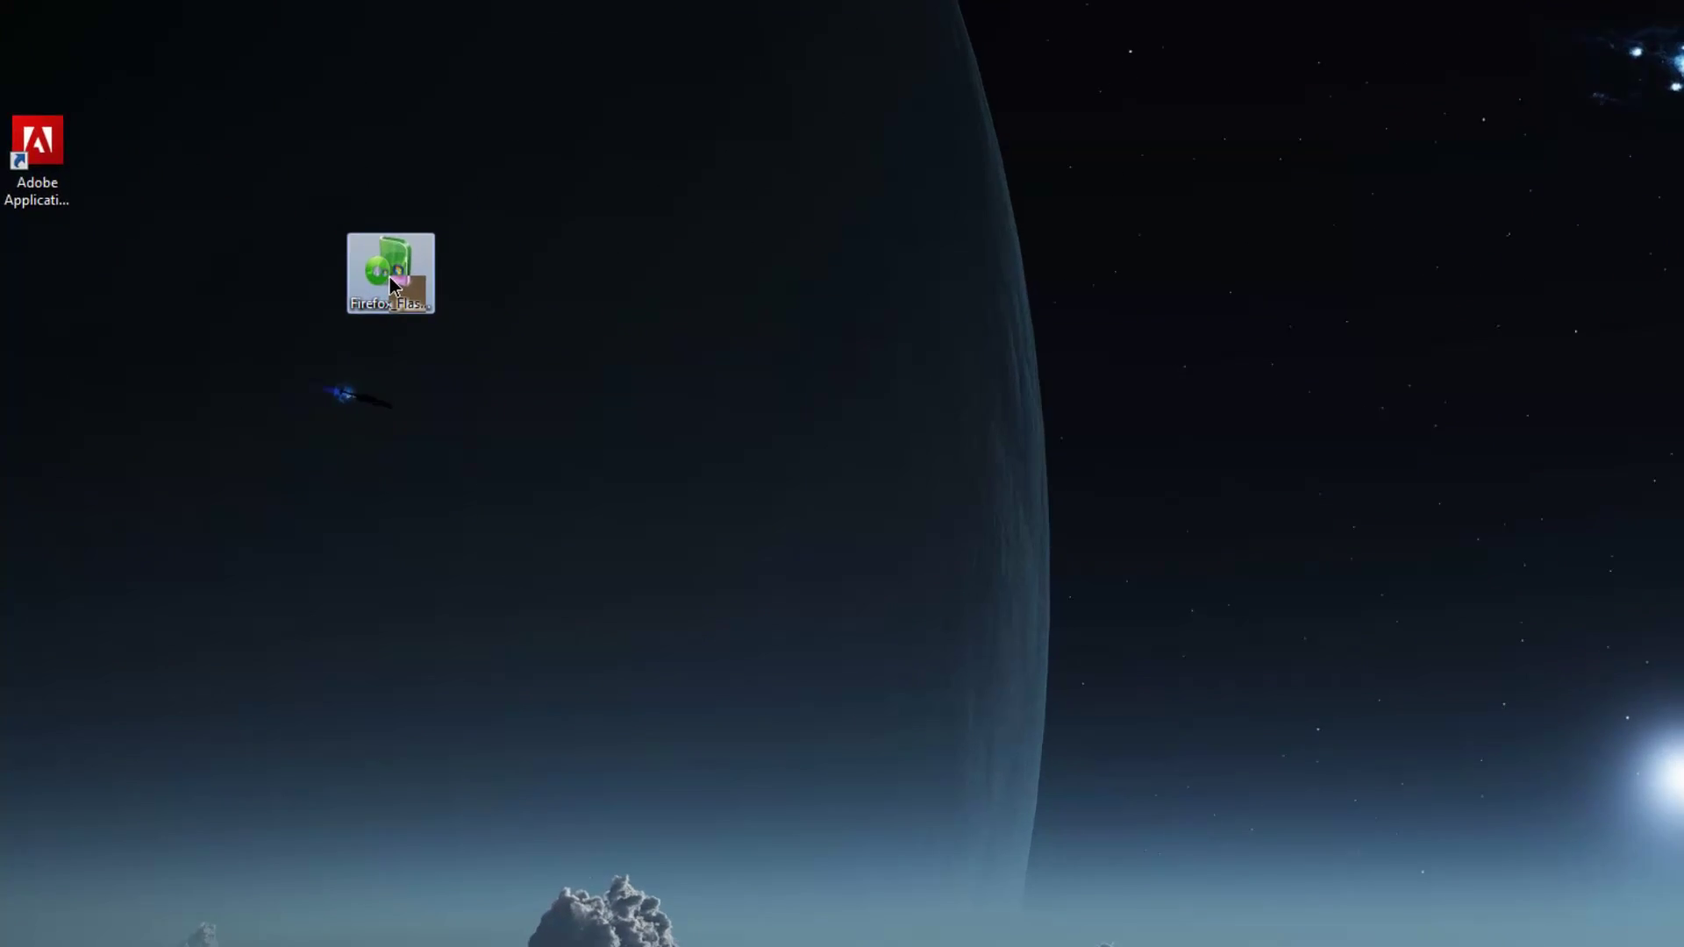
{"action": "double_click", "coordinate": [389, 277]}
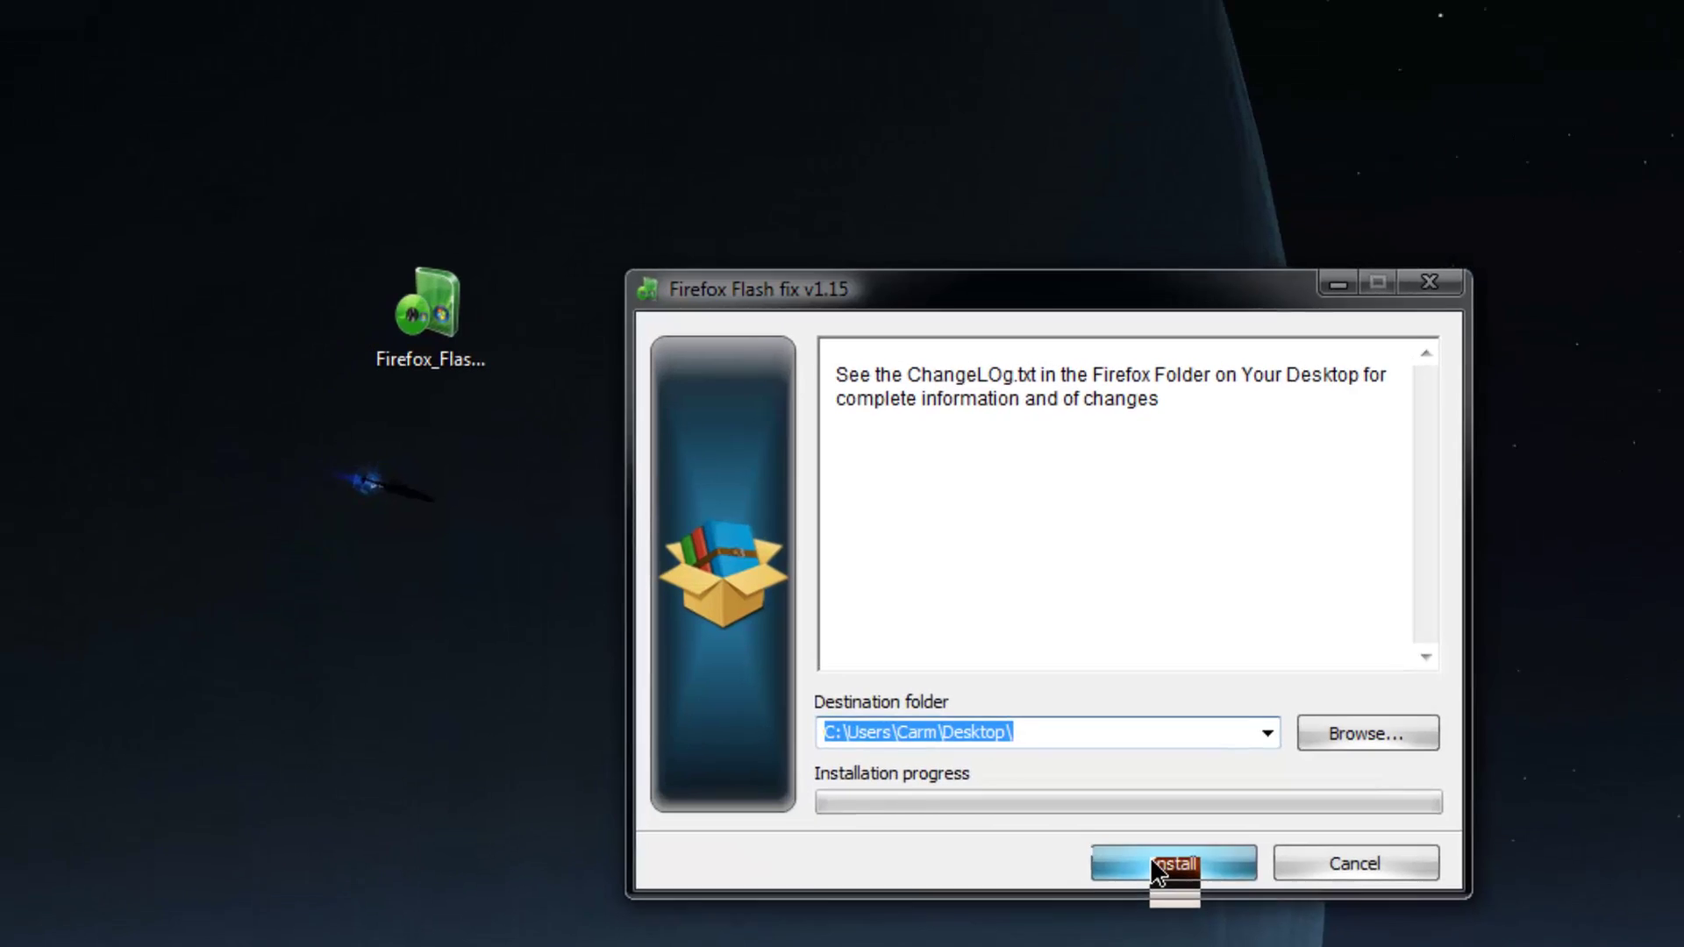
{"action": "left_click", "coordinate": [947, 747]}
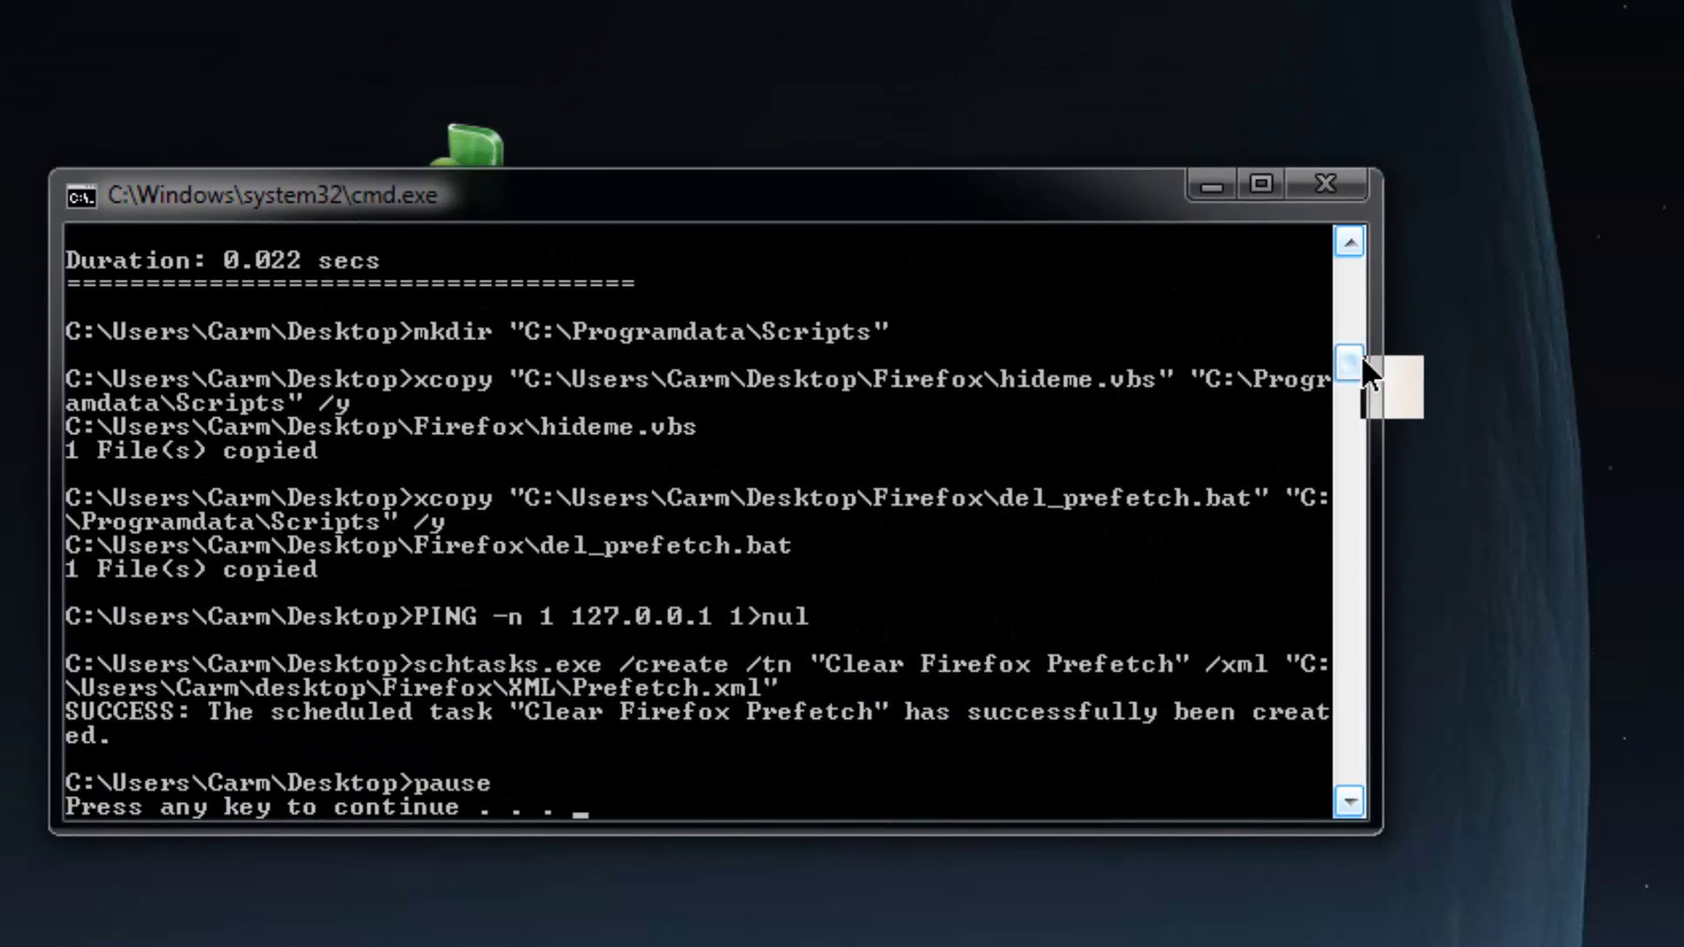
Scroll the console up to review the Prefetch cleanup output before the 'Clear Firefox Prefetch' task creation.
{"action": "left_click_drag", "start_coordinate": [1358, 356], "coordinate": [1354, 270]}
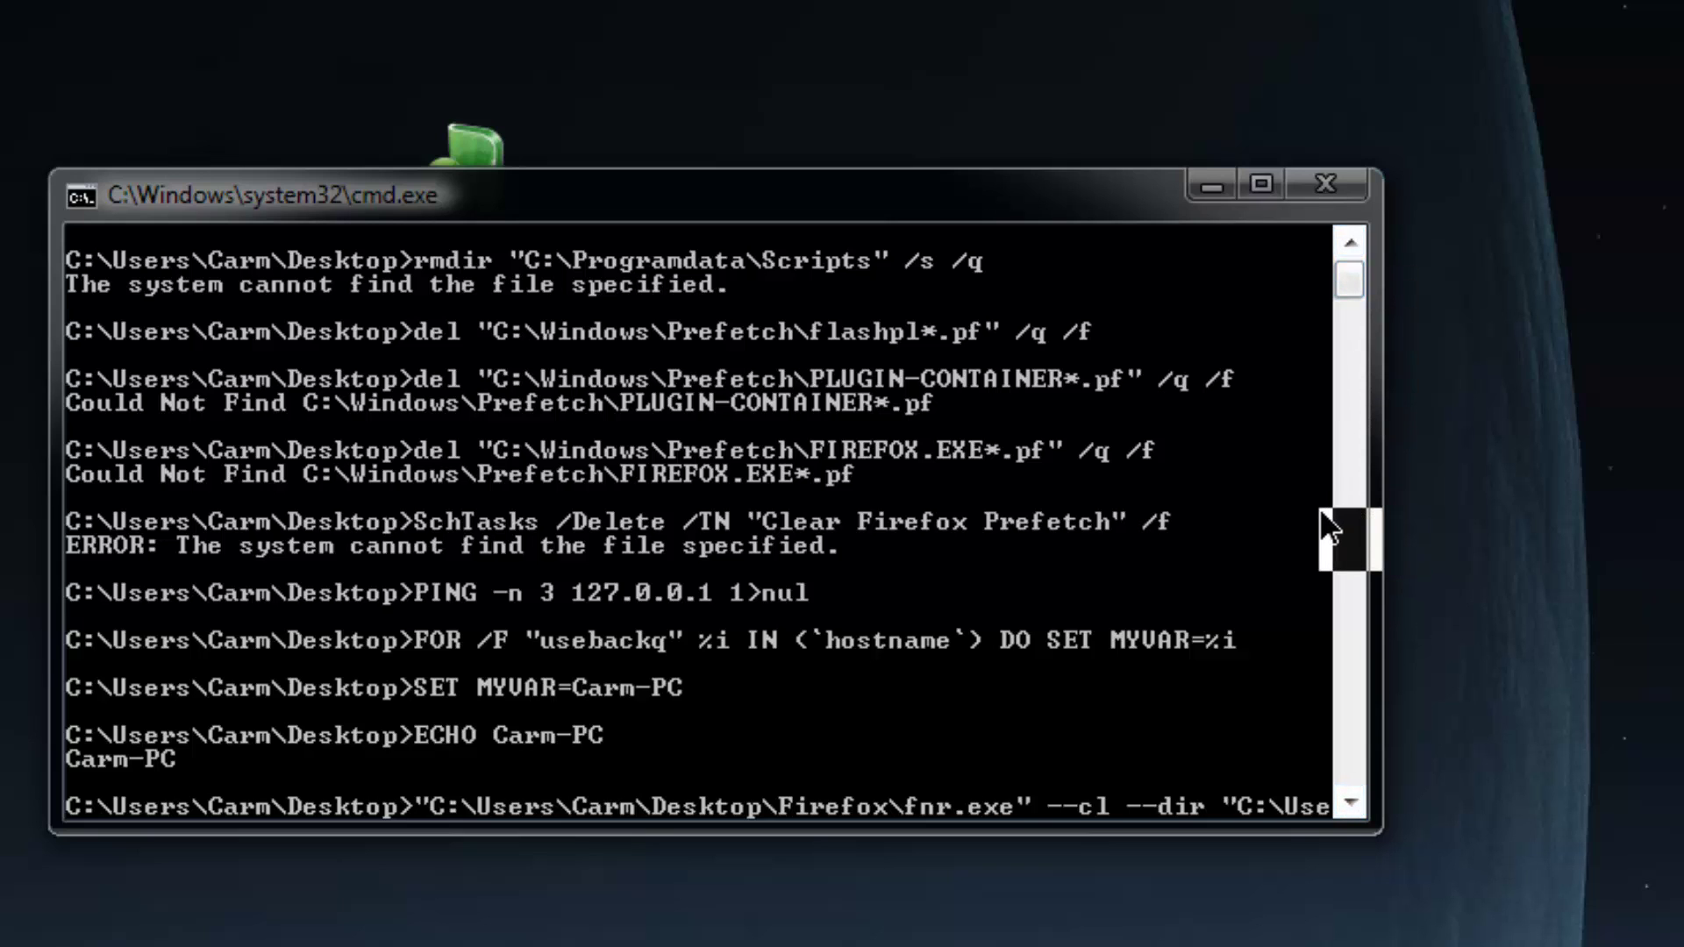
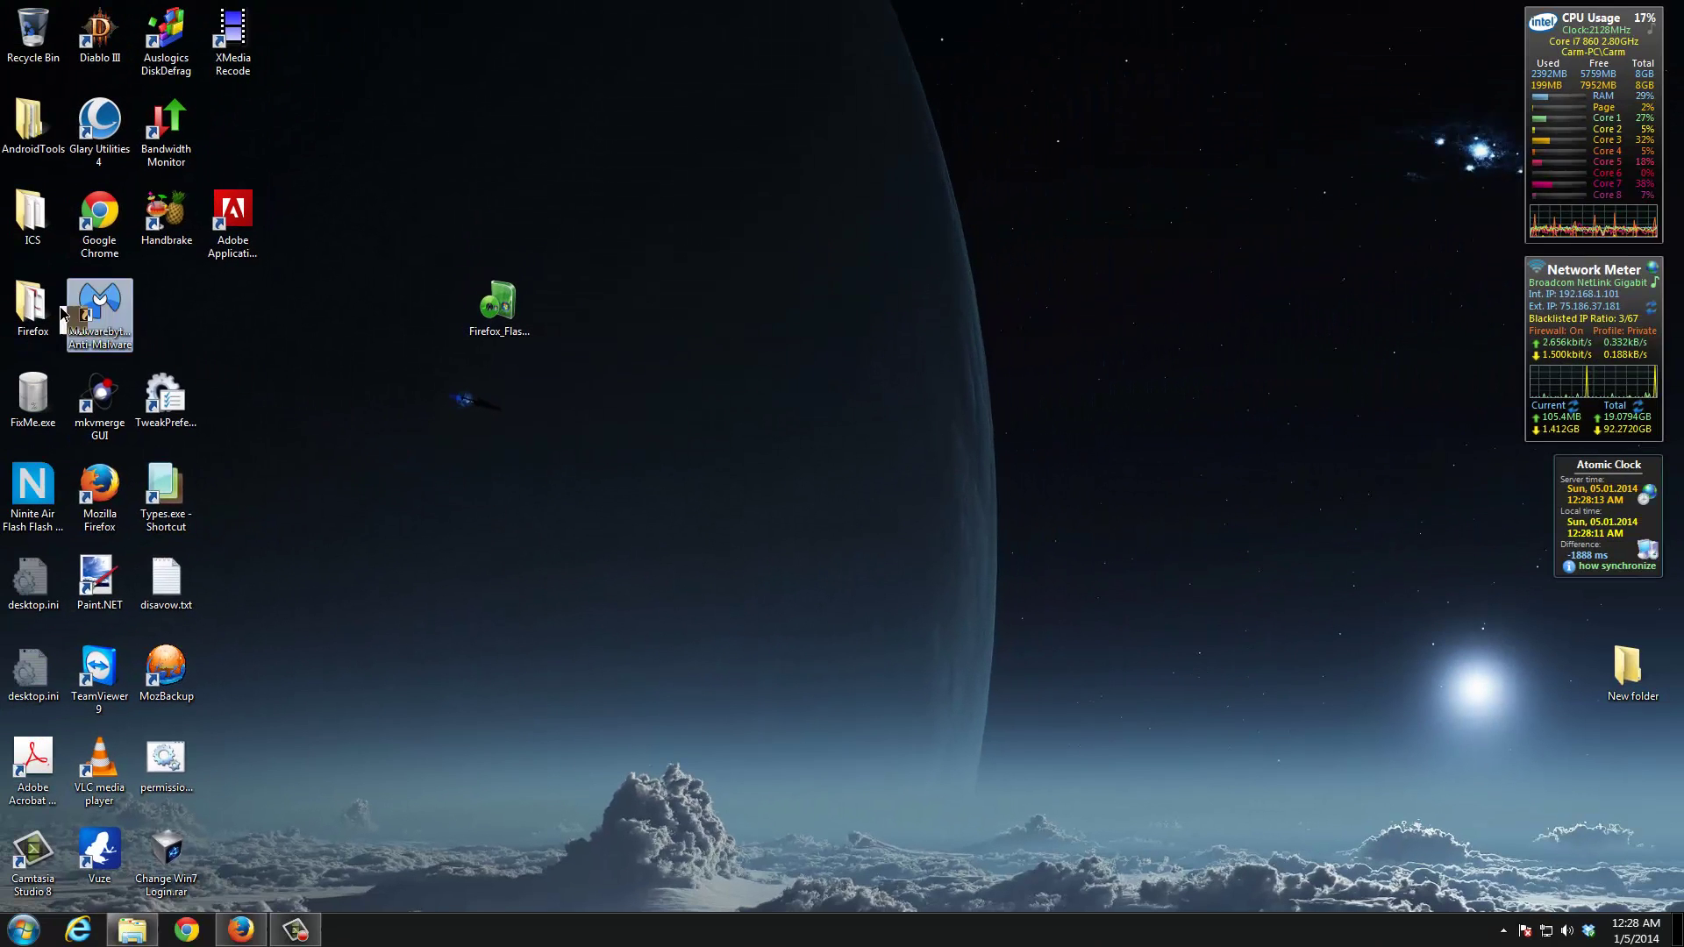
Open the desktop Firefox folder to list its nine items, including RUN.bat and del_prefetch.bat.
{"action": "double_click", "coordinate": [5, 303]}
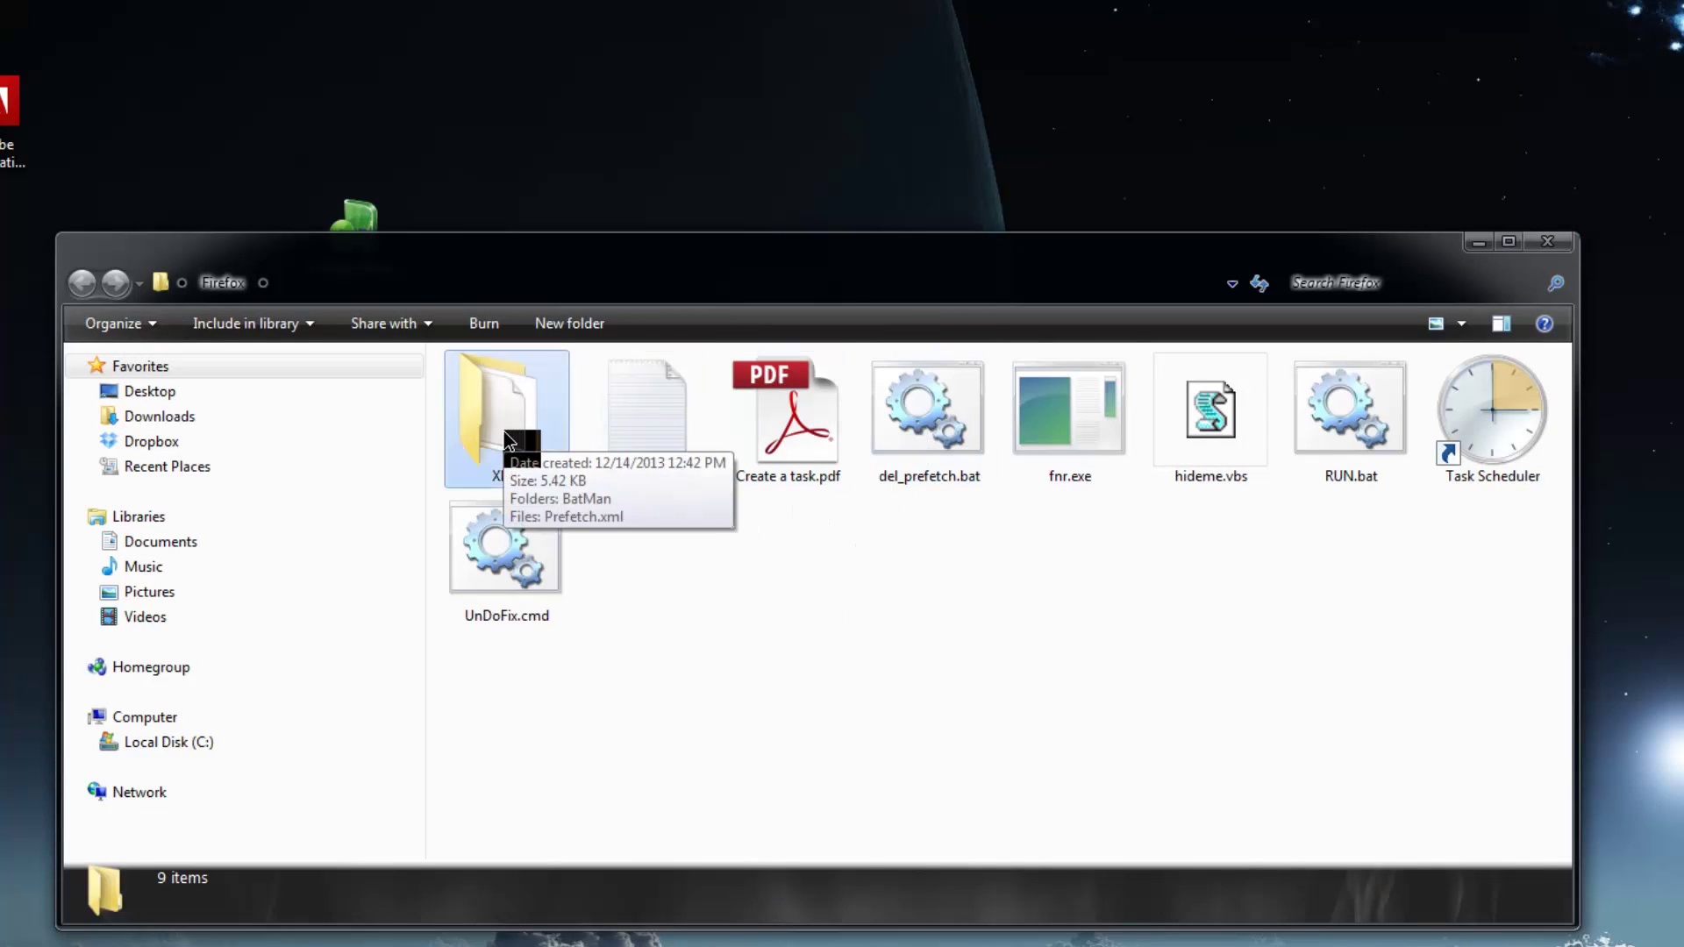
Open the XML subfolder and select Prefetch.xml to see its 4.42 KB file details.
{"action": "double_click", "coordinate": [509, 441]}
{"action": "left_click", "coordinate": [525, 421]}
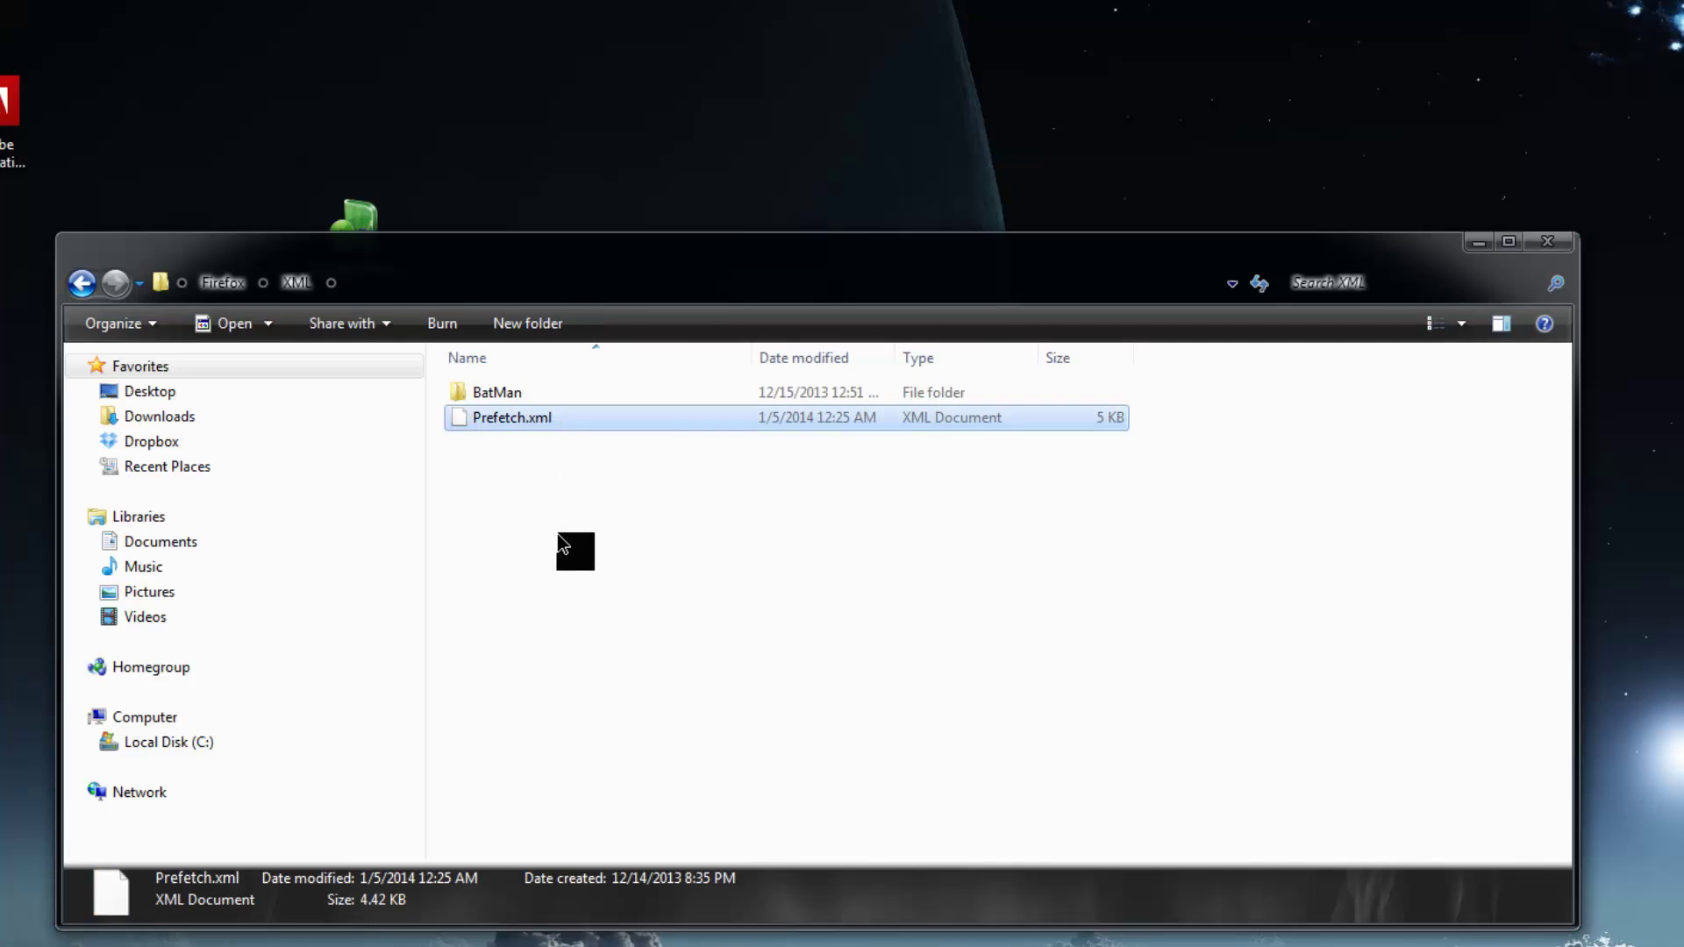
{"action": "mouse_move", "coordinate": [508, 428]}
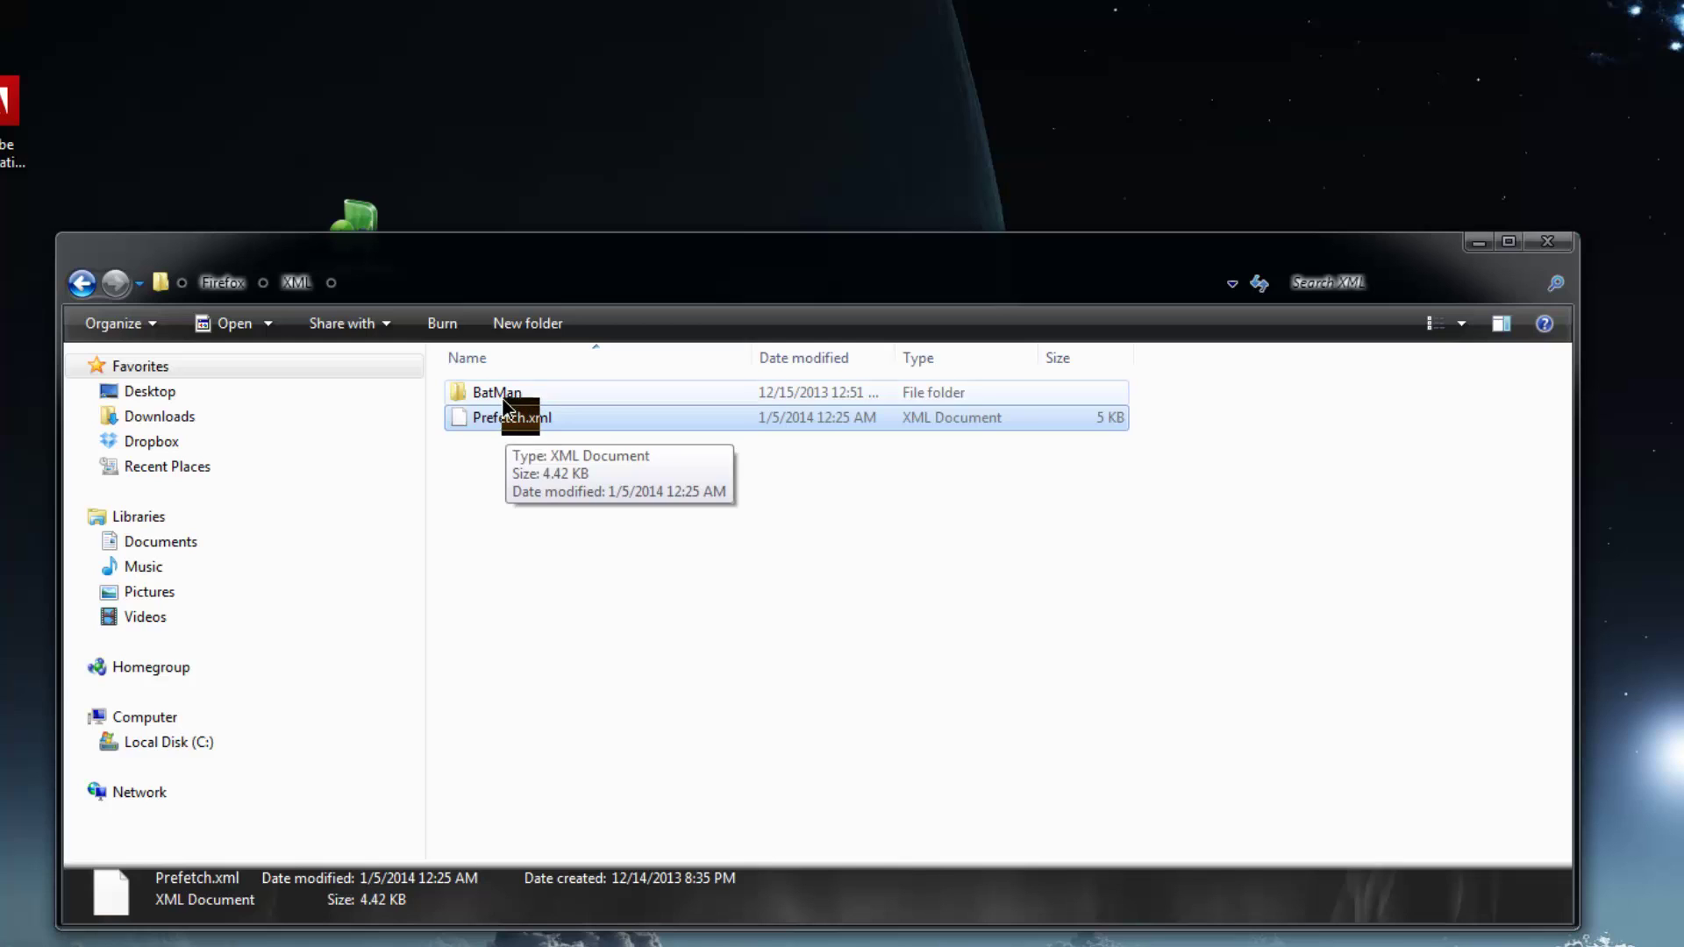
{"action": "double_click", "coordinate": [506, 402]}
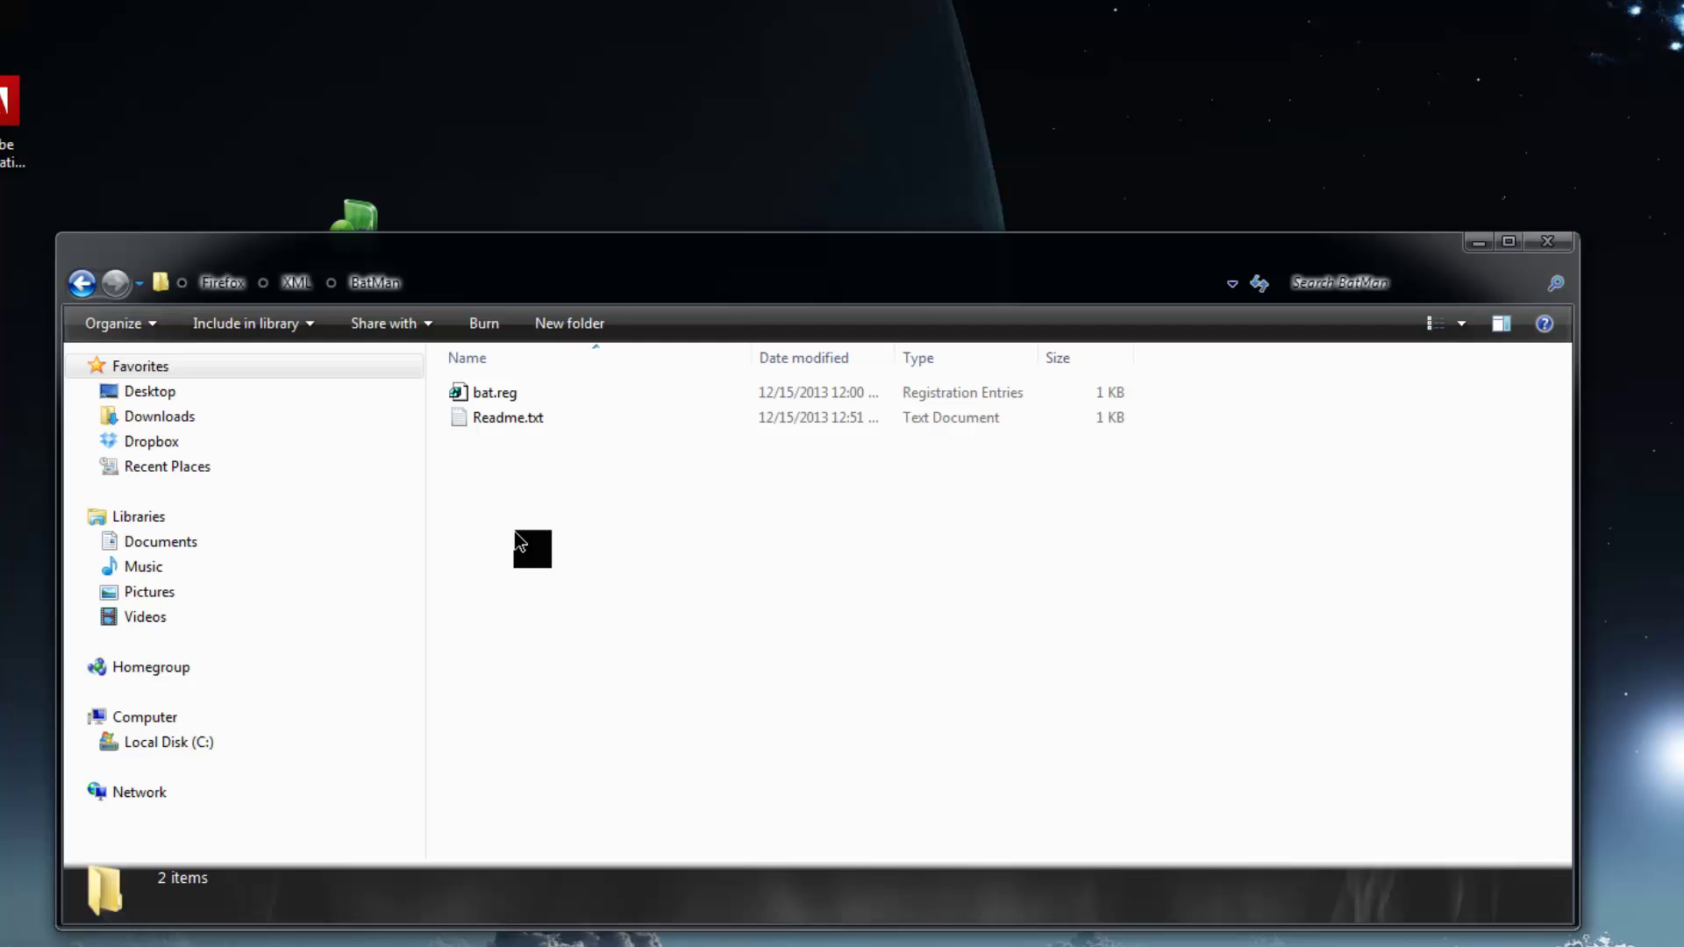
{"action": "left_click", "coordinate": [500, 394]}
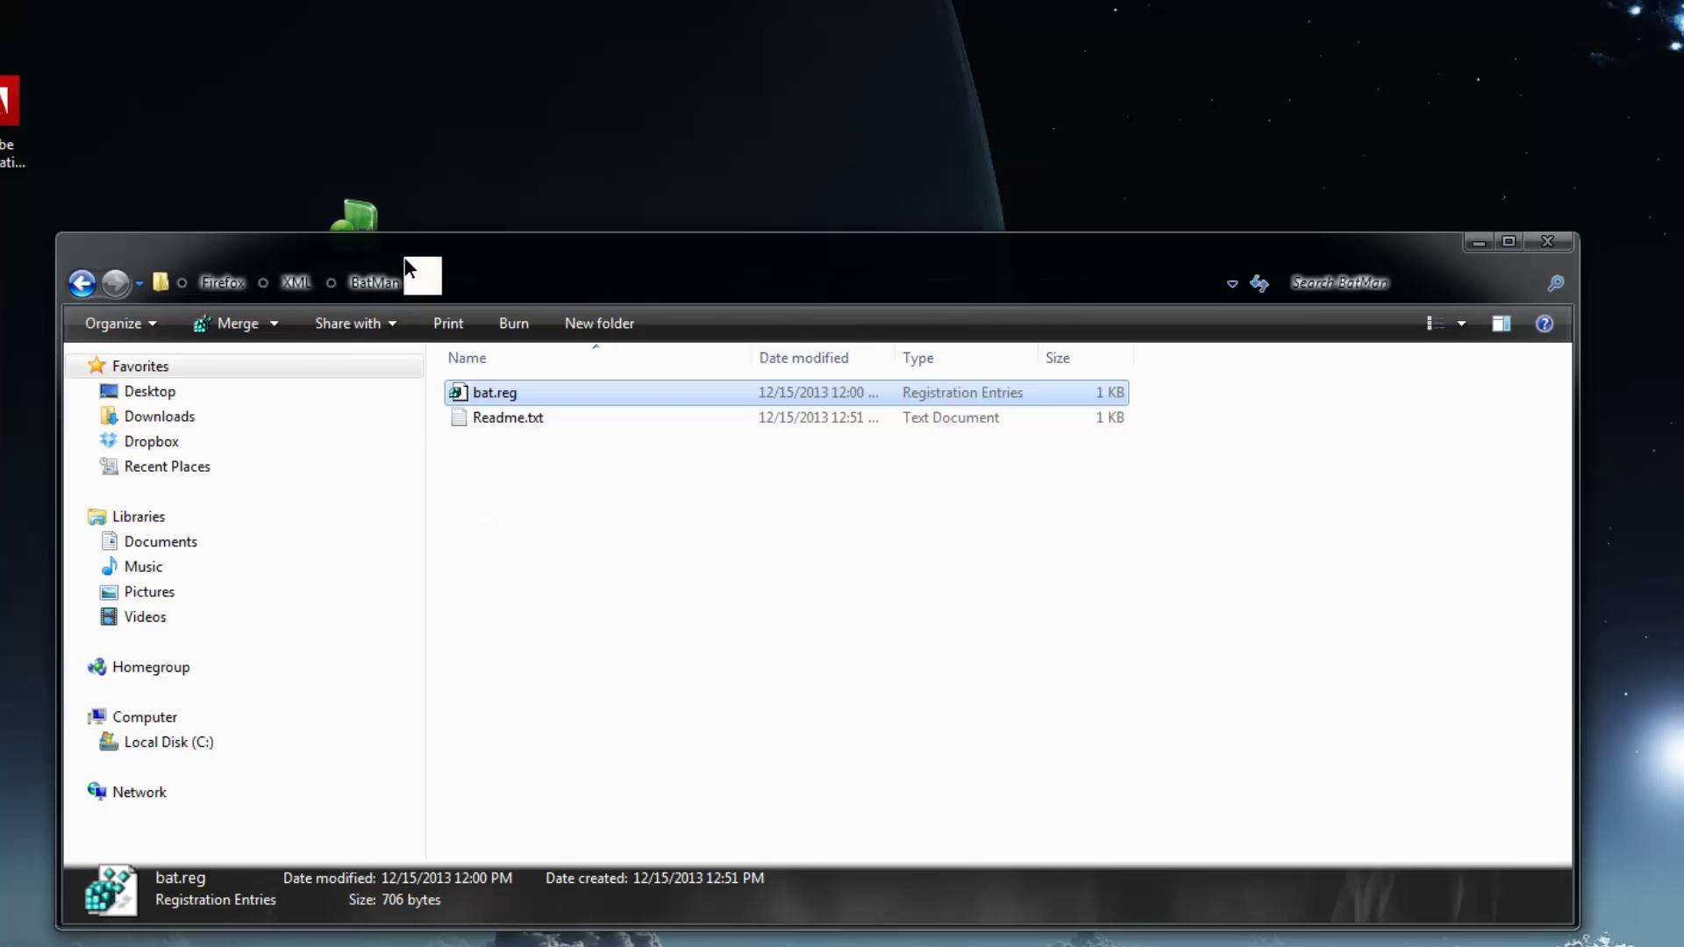
{"action": "left_click", "coordinate": [79, 282]}
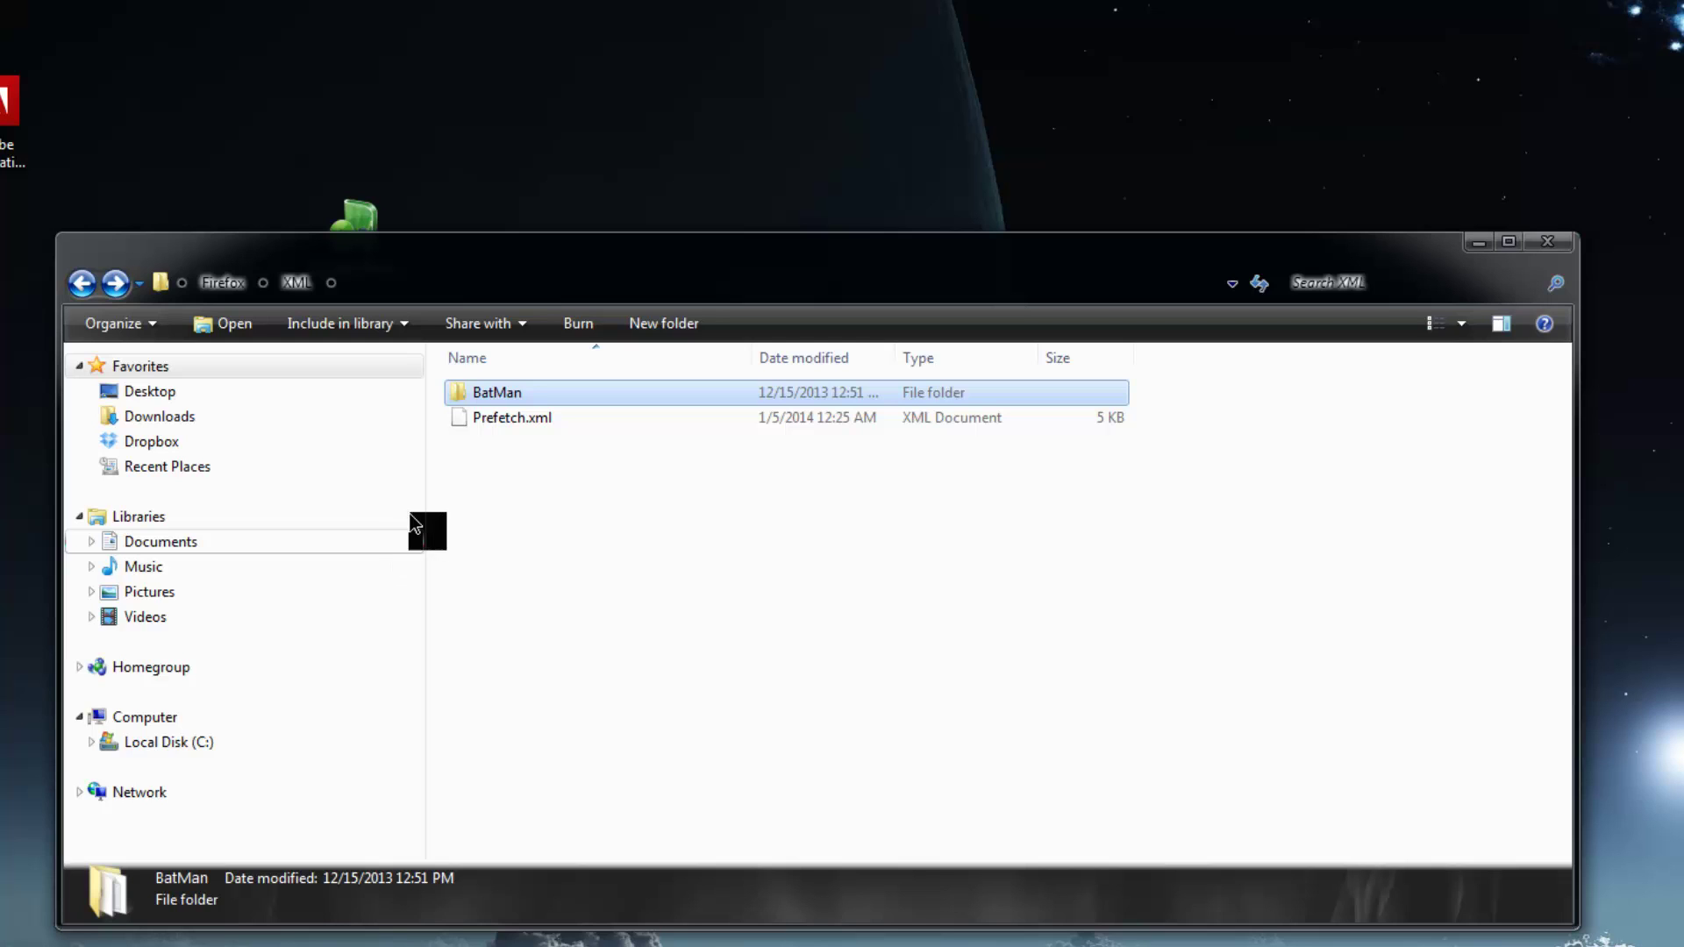
Back in the Firefox folder, inspect ChangeLog.txt, Create a task.pdf, then select del_prefetch.bat.
{"action": "left_click", "coordinate": [90, 289]}
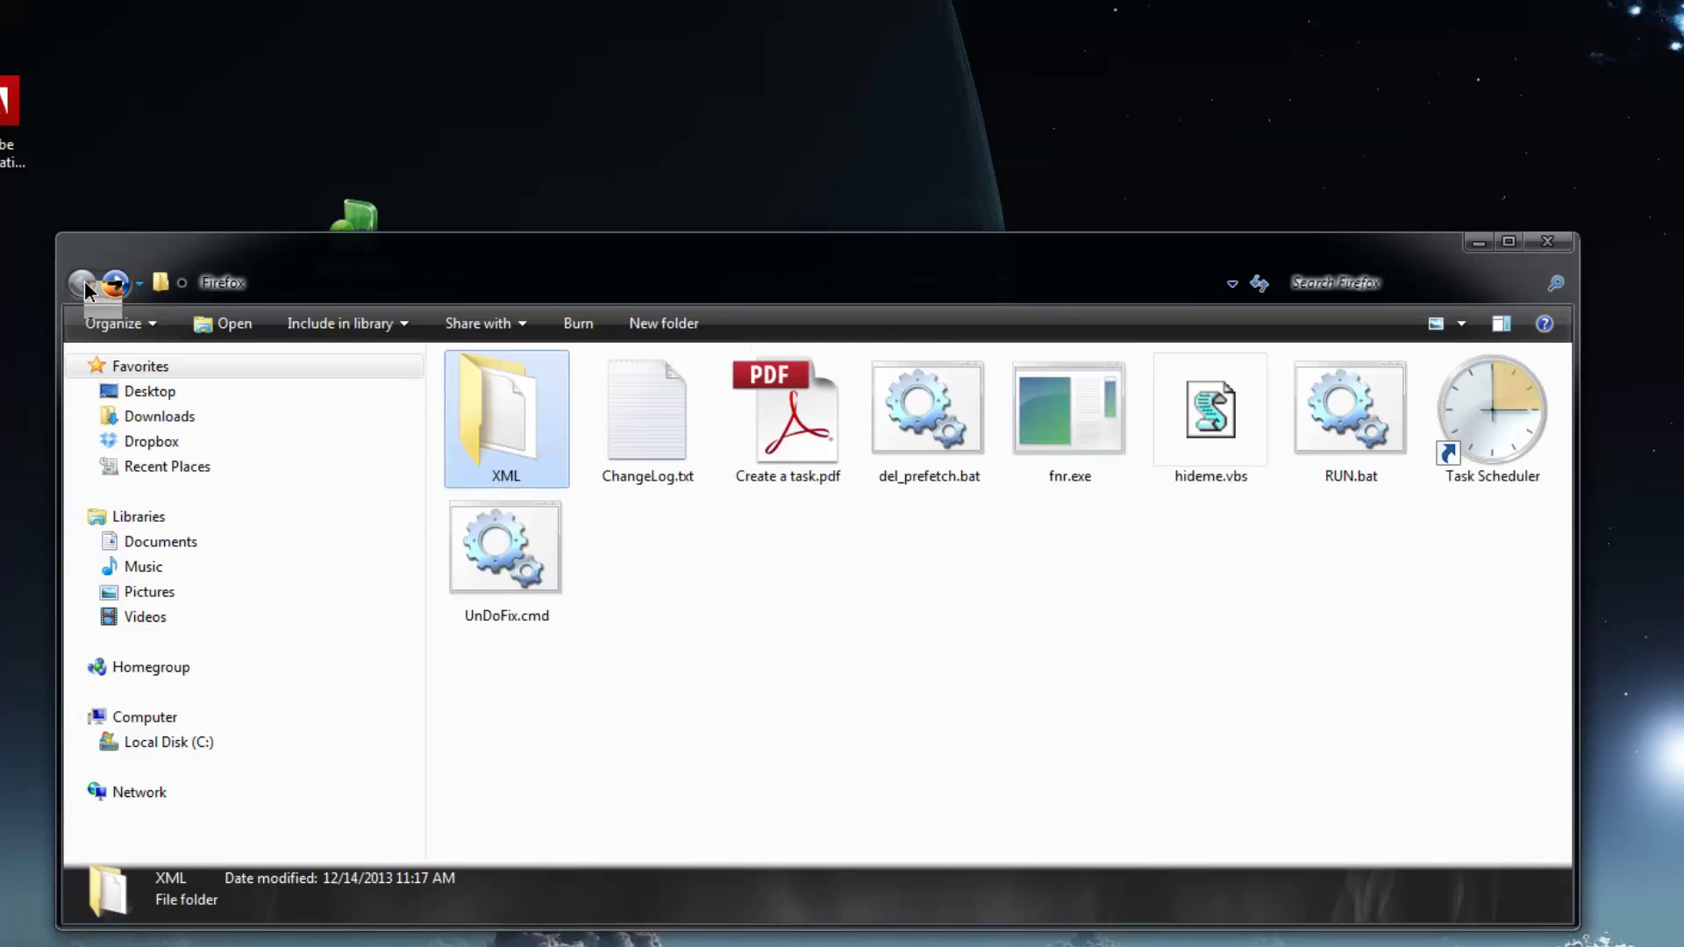
{"action": "left_click", "coordinate": [659, 453]}
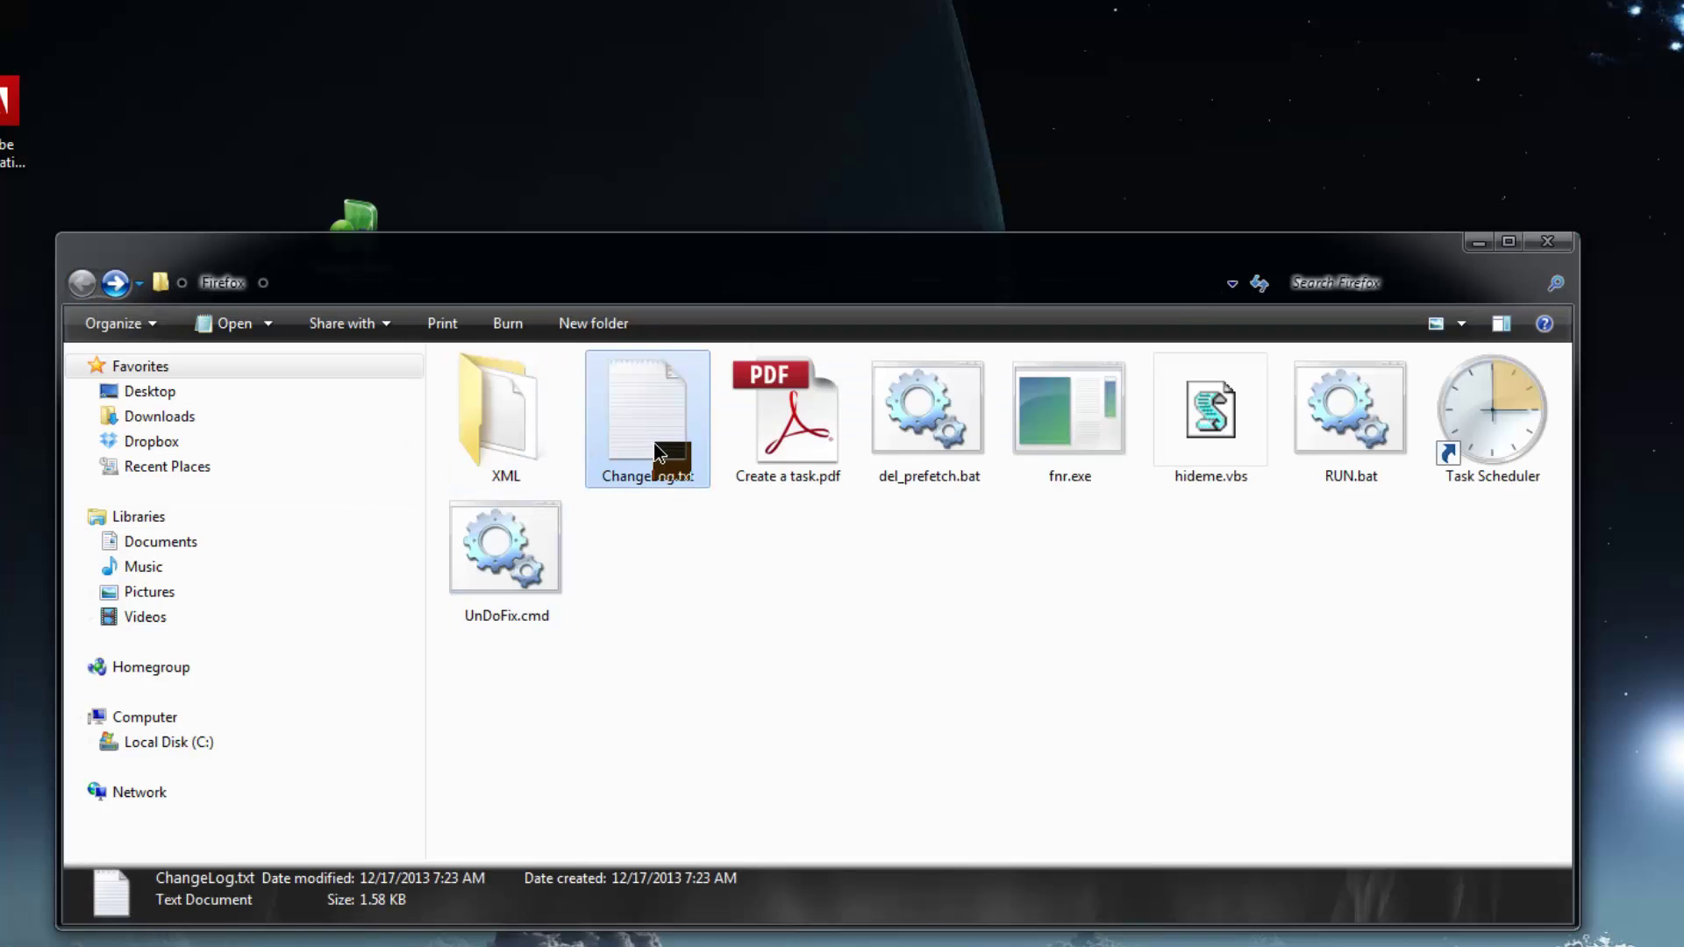
{"action": "left_click", "coordinate": [810, 446]}
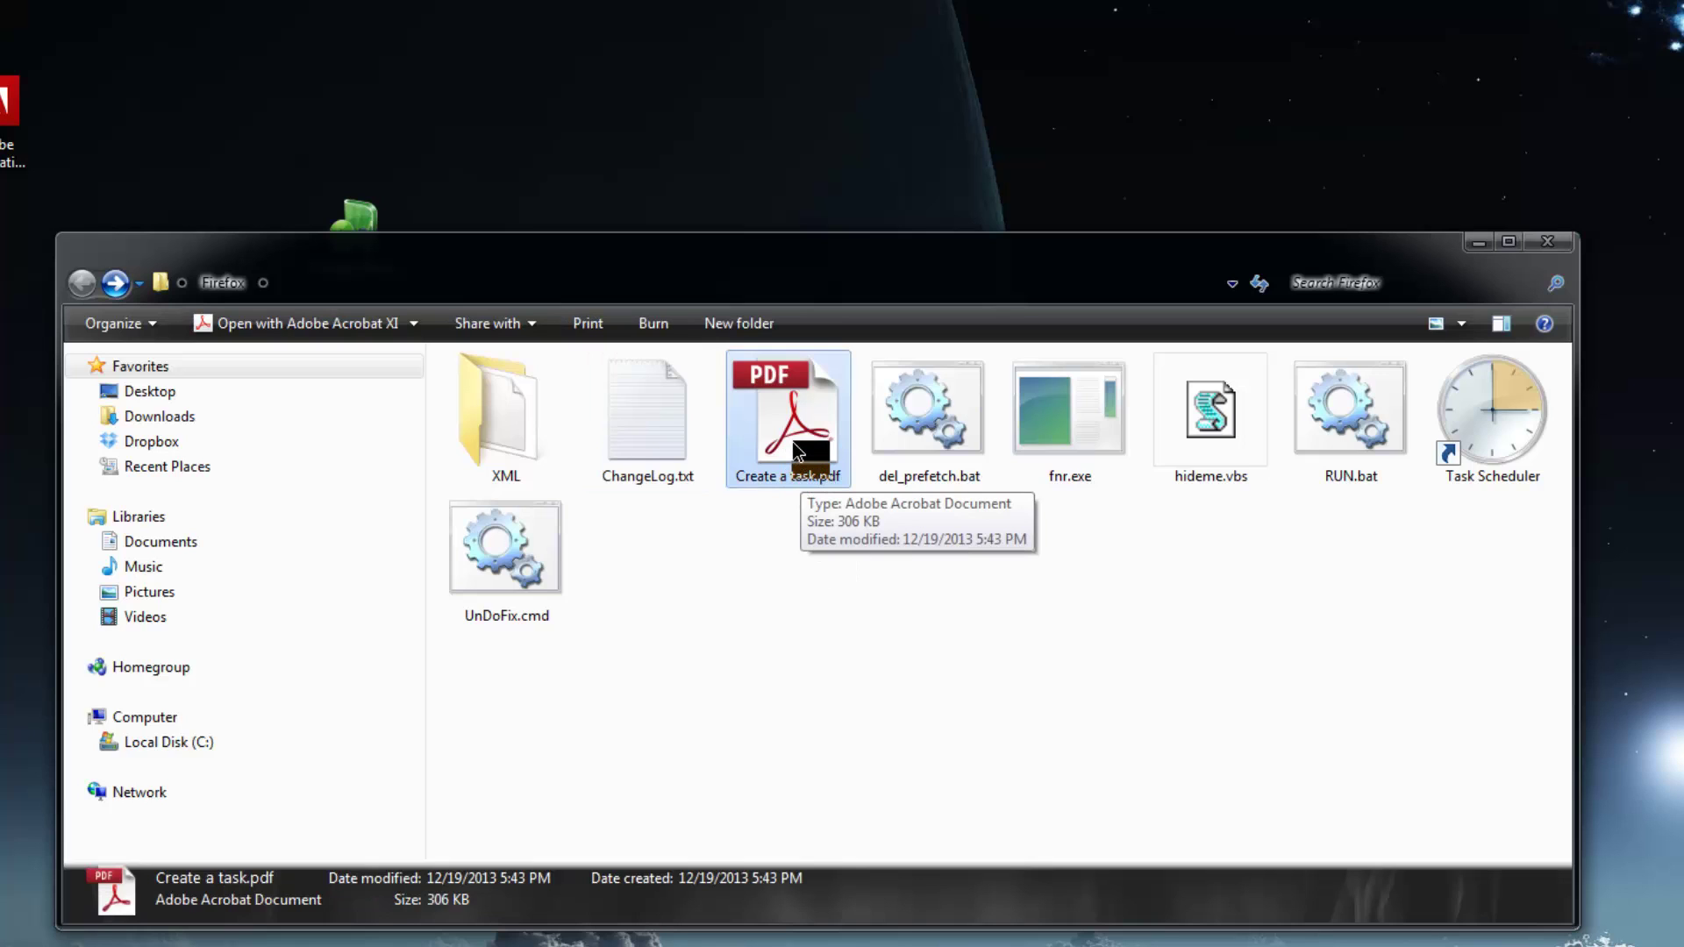
{"action": "left_click", "coordinate": [919, 463]}
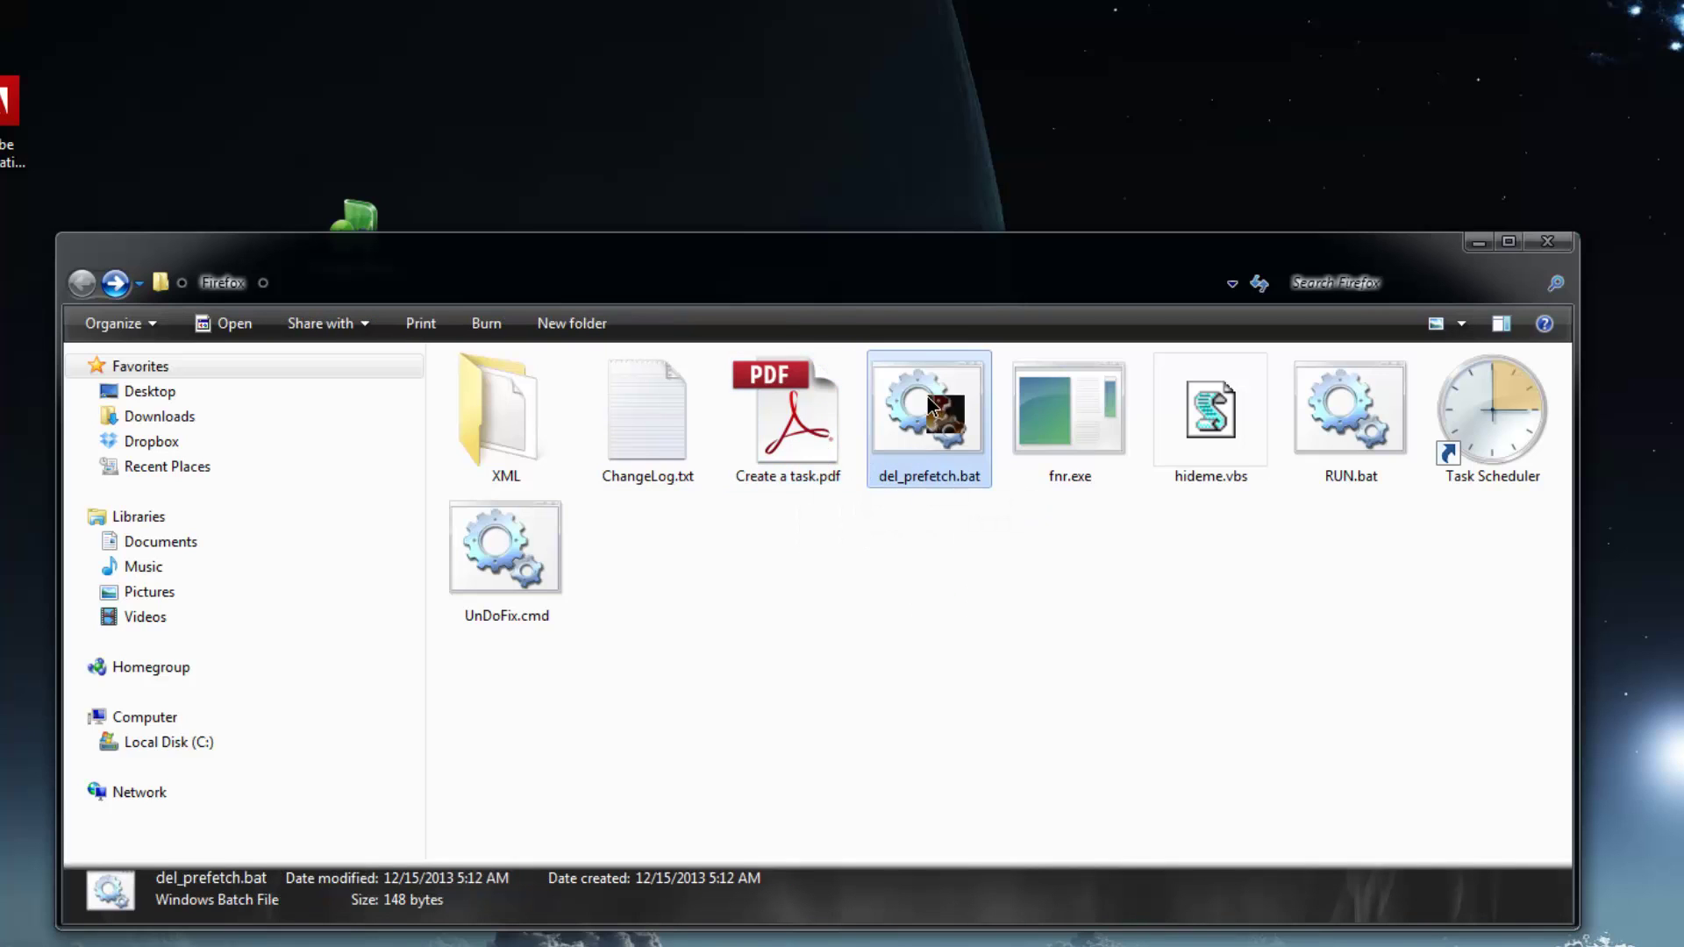
{"action": "right_click", "coordinate": [930, 413]}
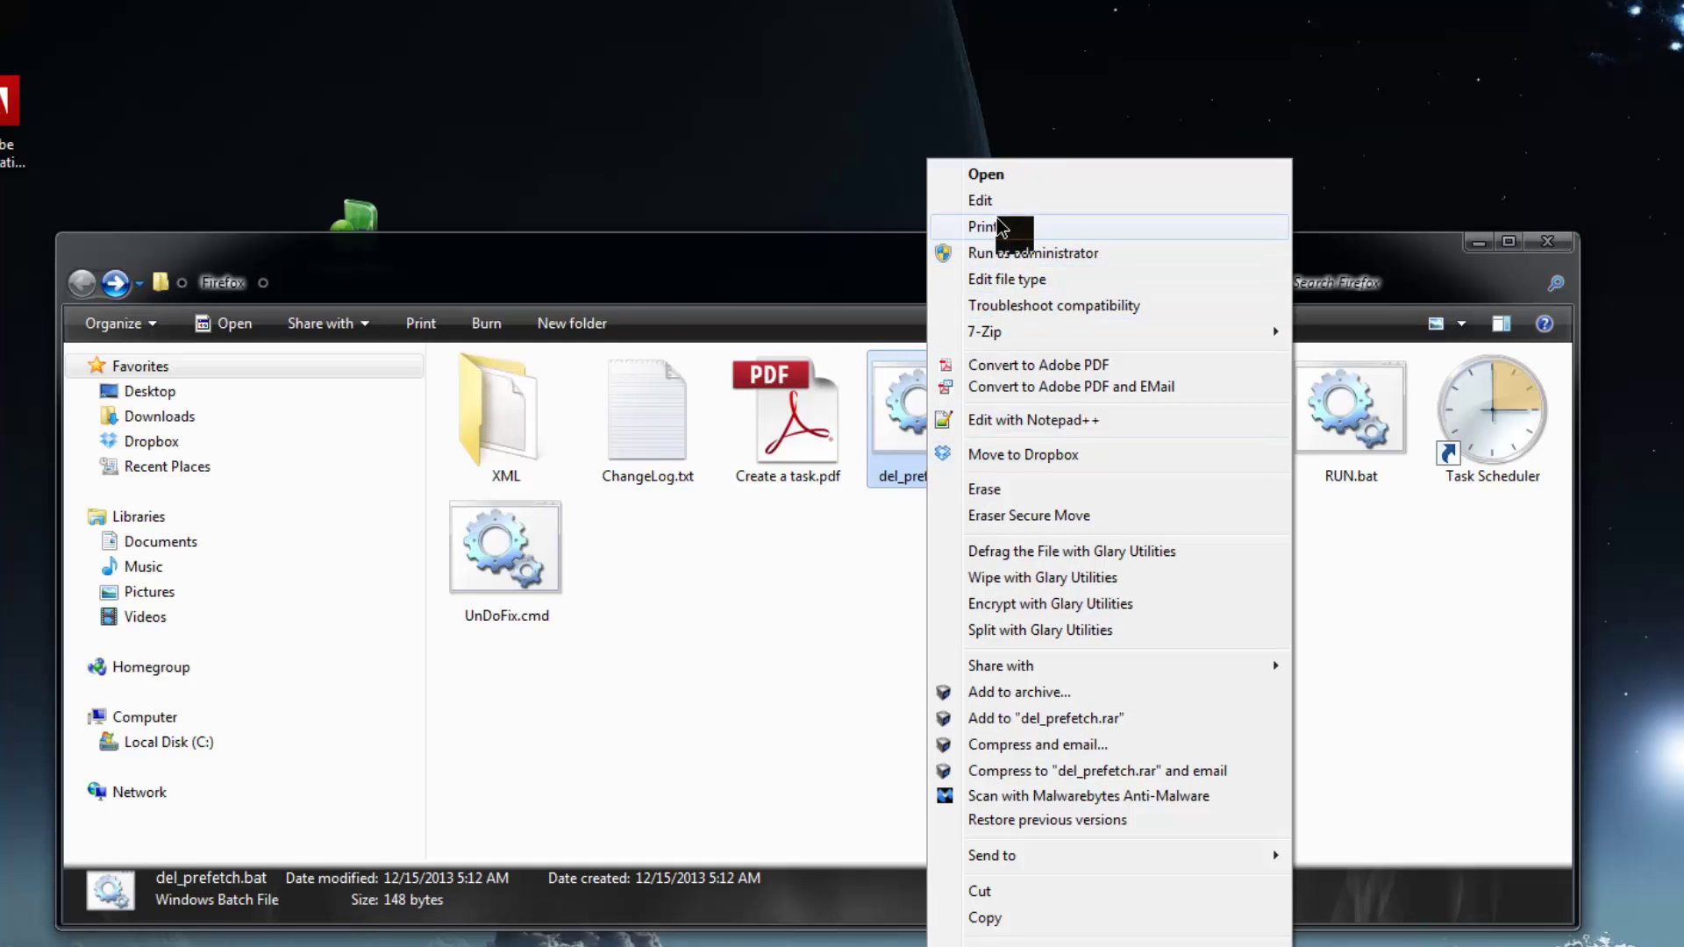
{"action": "left_click", "coordinate": [1000, 200]}
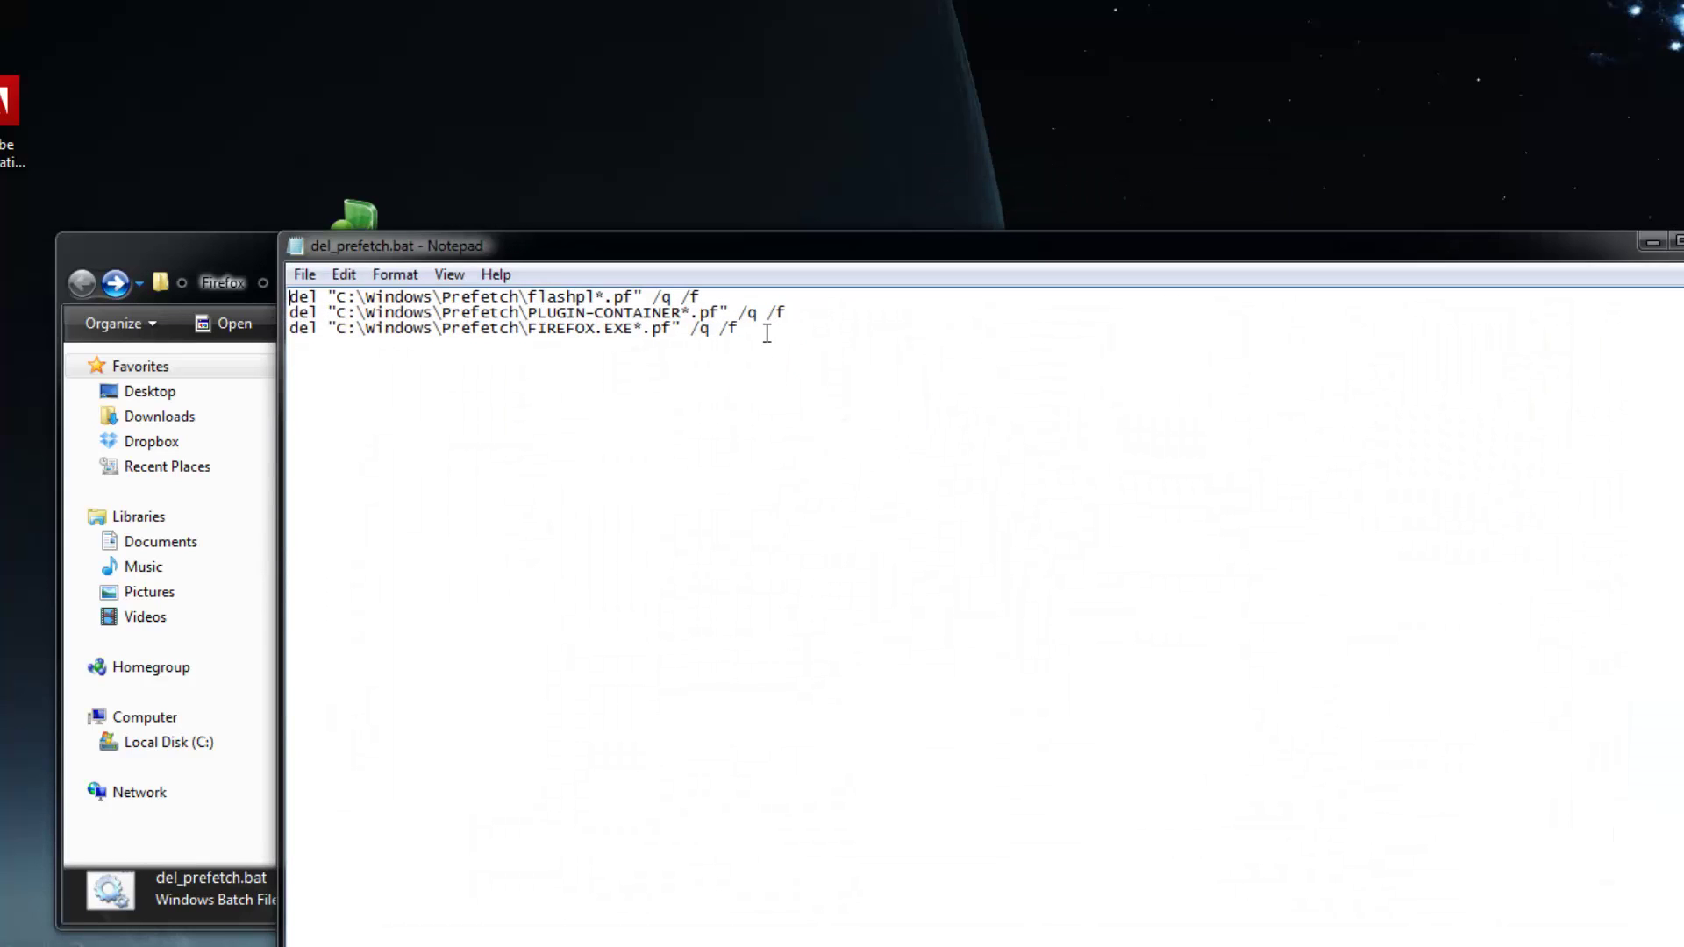
{"action": "left_click_drag", "start_coordinate": [741, 329], "coordinate": [233, 294]}
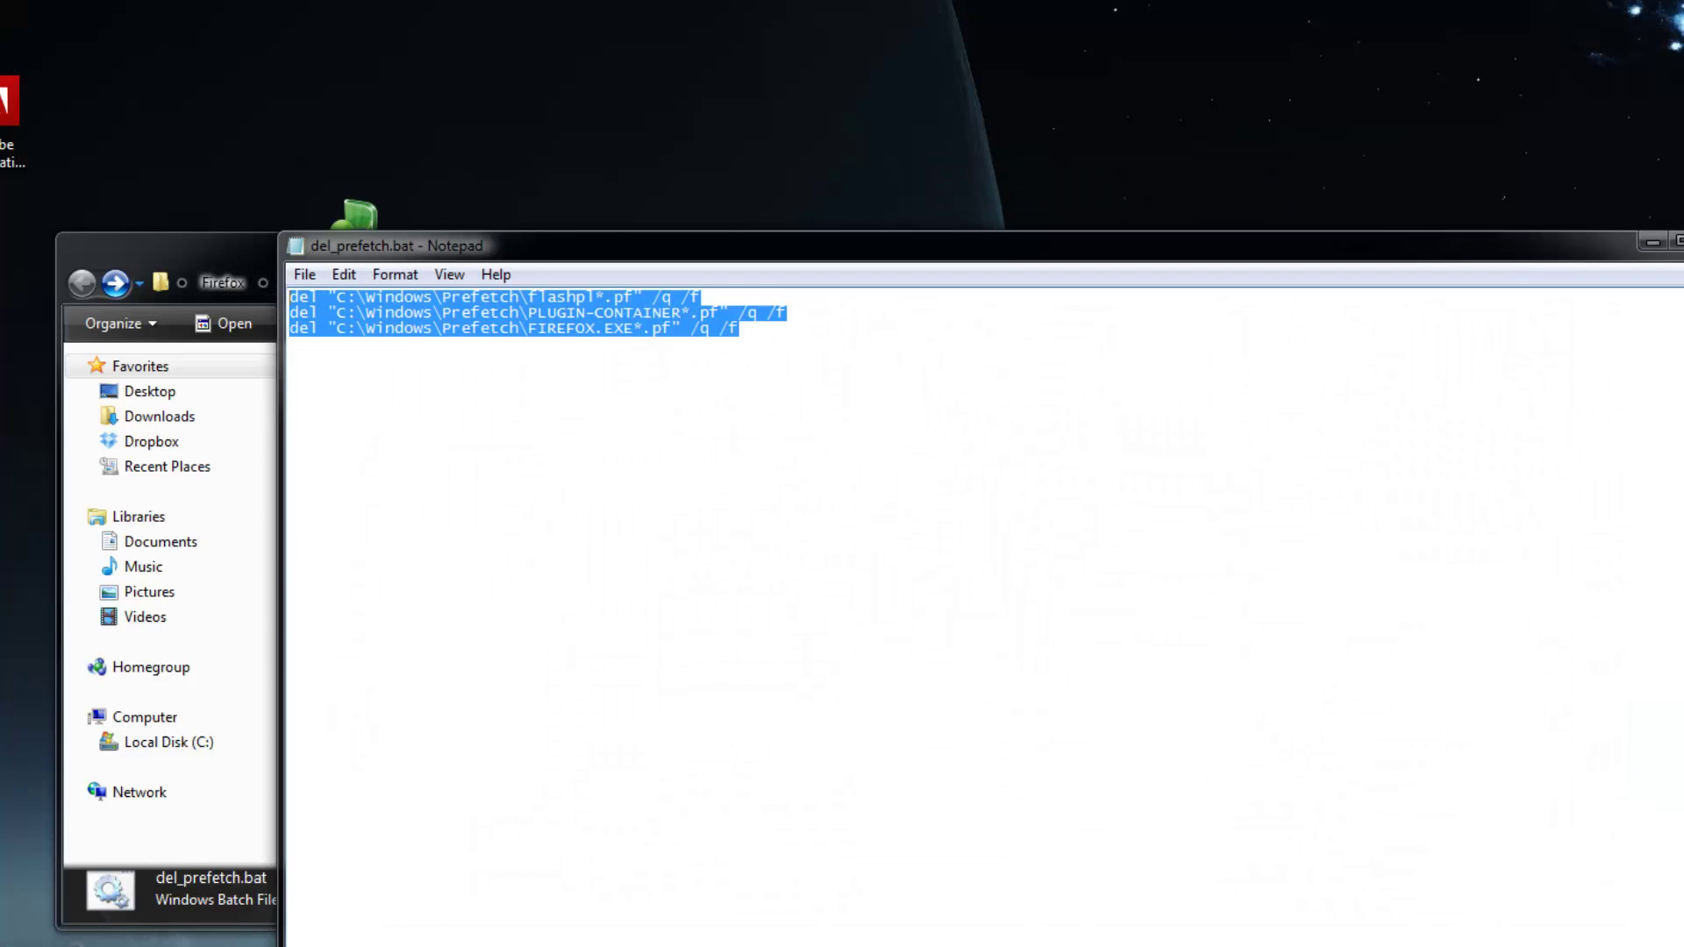
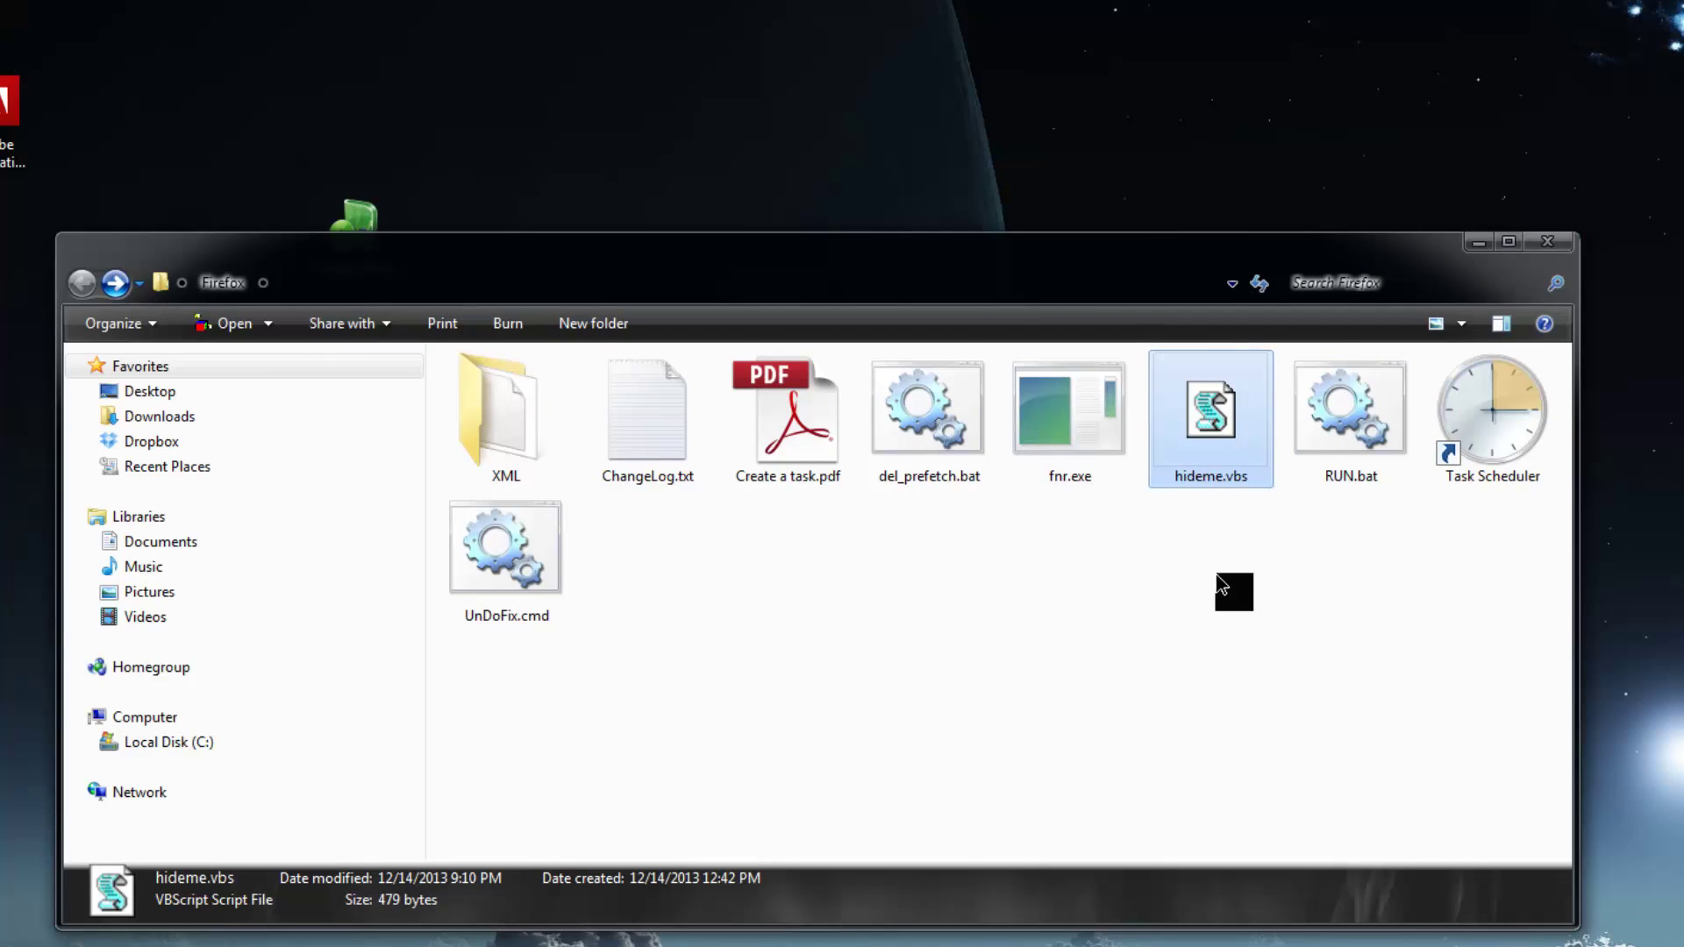
Check the details of del_prefetch.bat, hideme.vbs, RUN.bat and the Task Scheduler shortcut.
{"action": "left_click", "coordinate": [901, 463]}
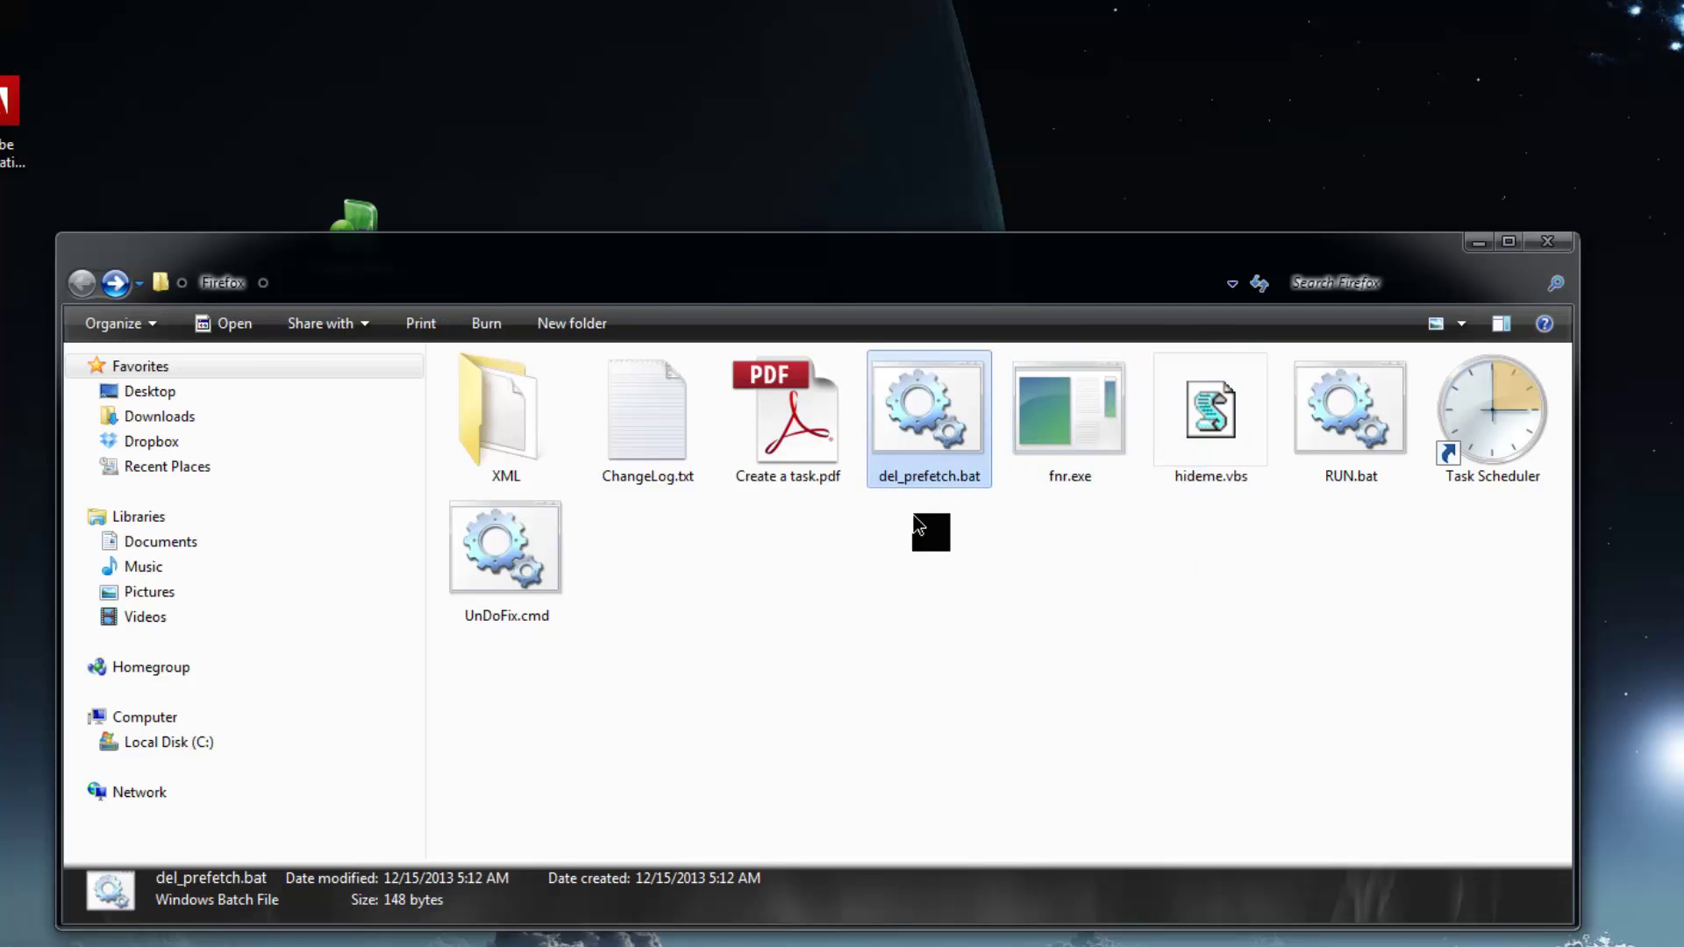
{"action": "left_click", "coordinate": [1198, 463]}
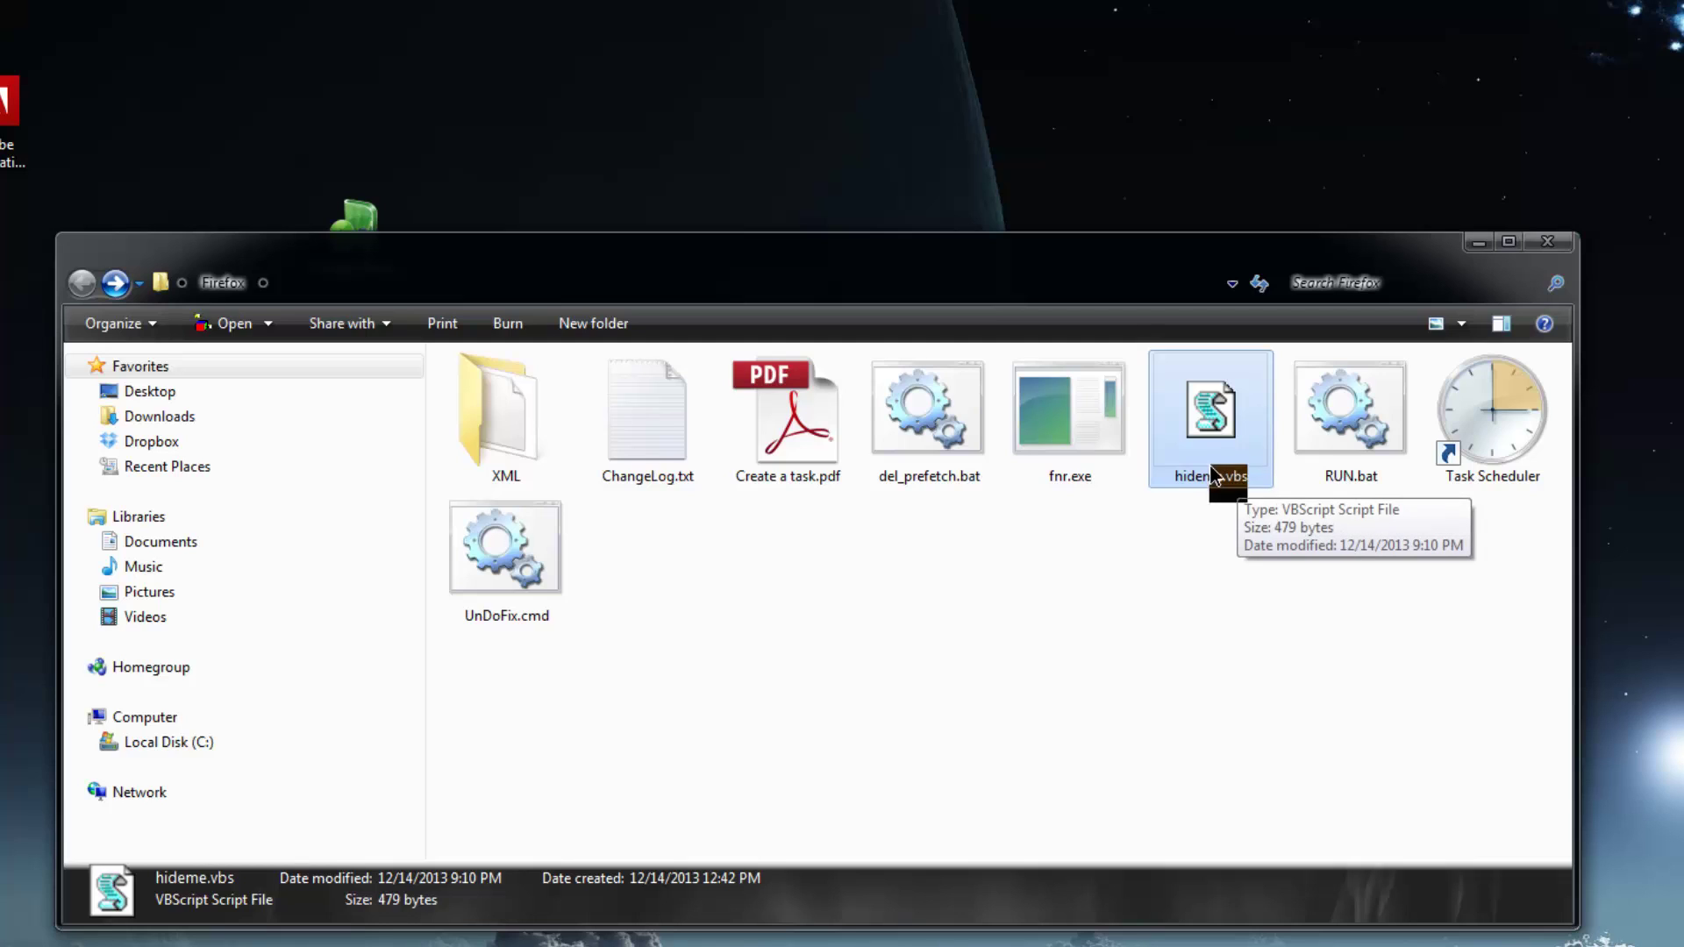
{"action": "left_click", "coordinate": [926, 486]}
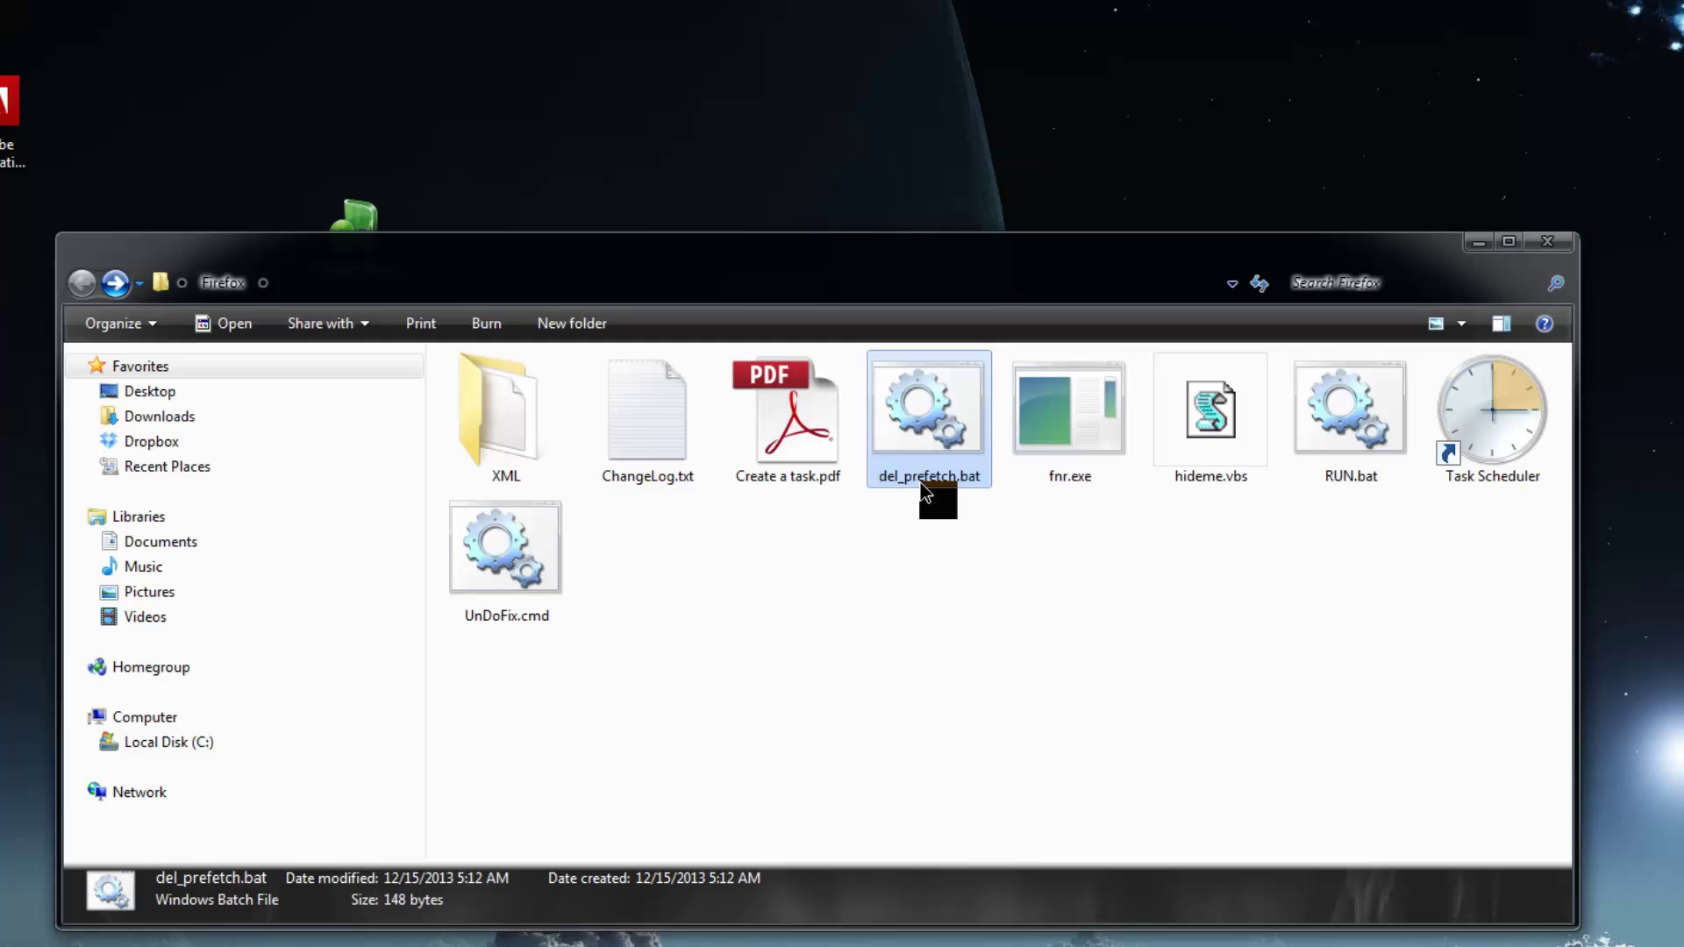
{"action": "left_click", "coordinate": [1223, 439]}
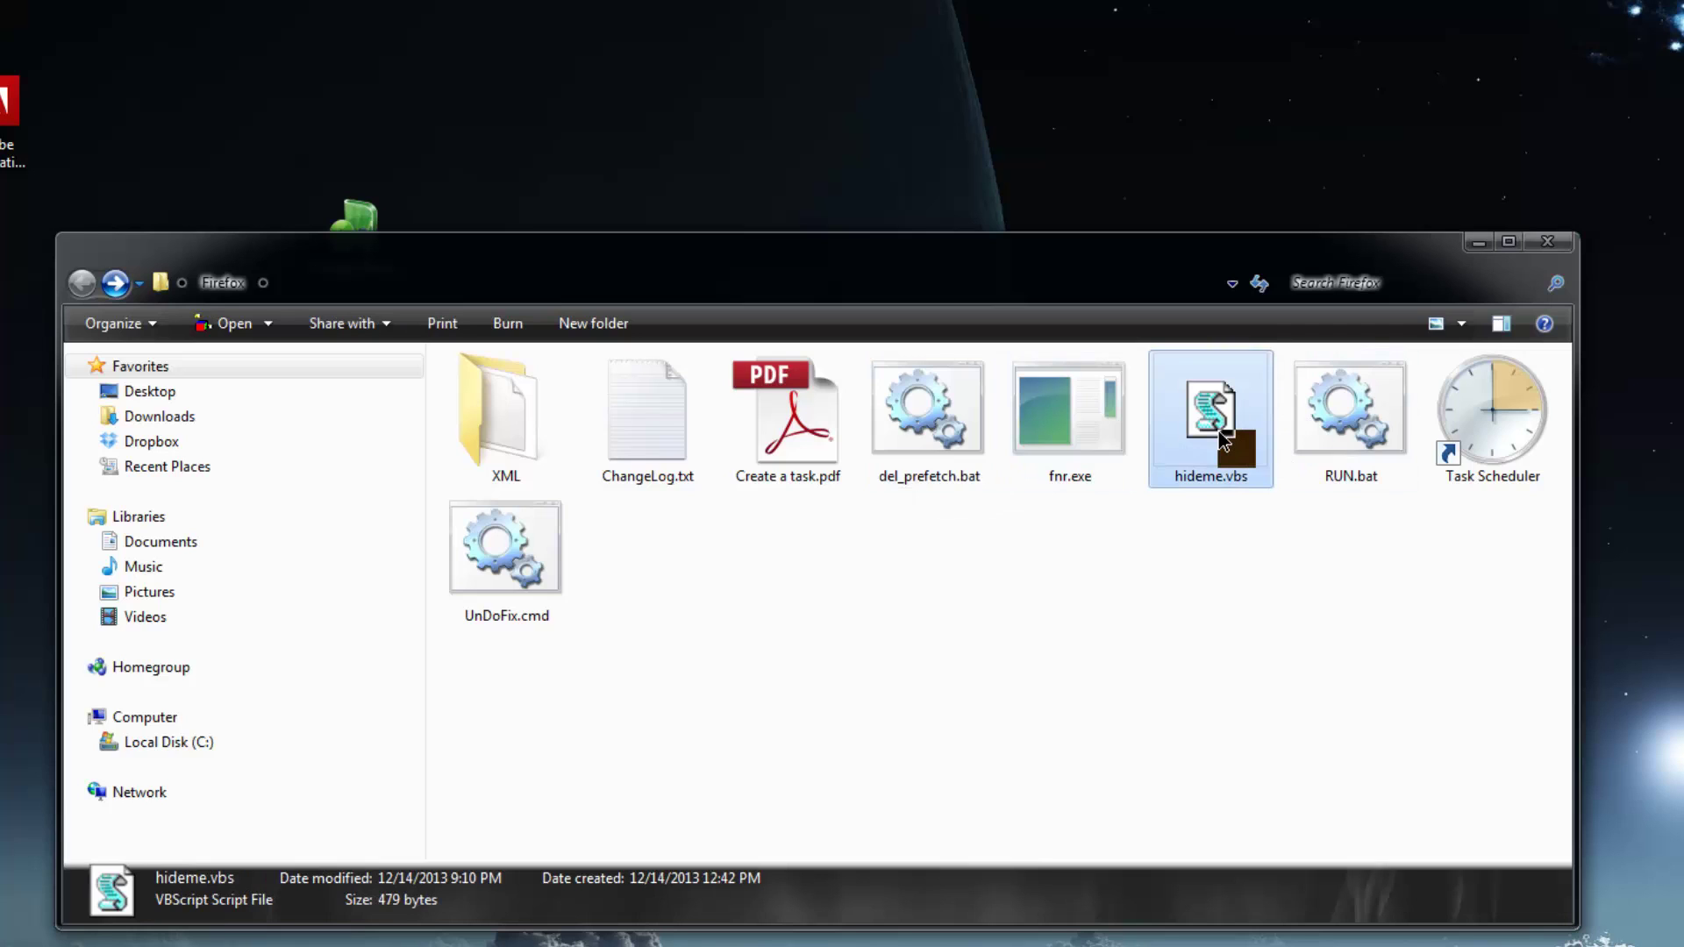
{"action": "left_click", "coordinate": [1342, 429]}
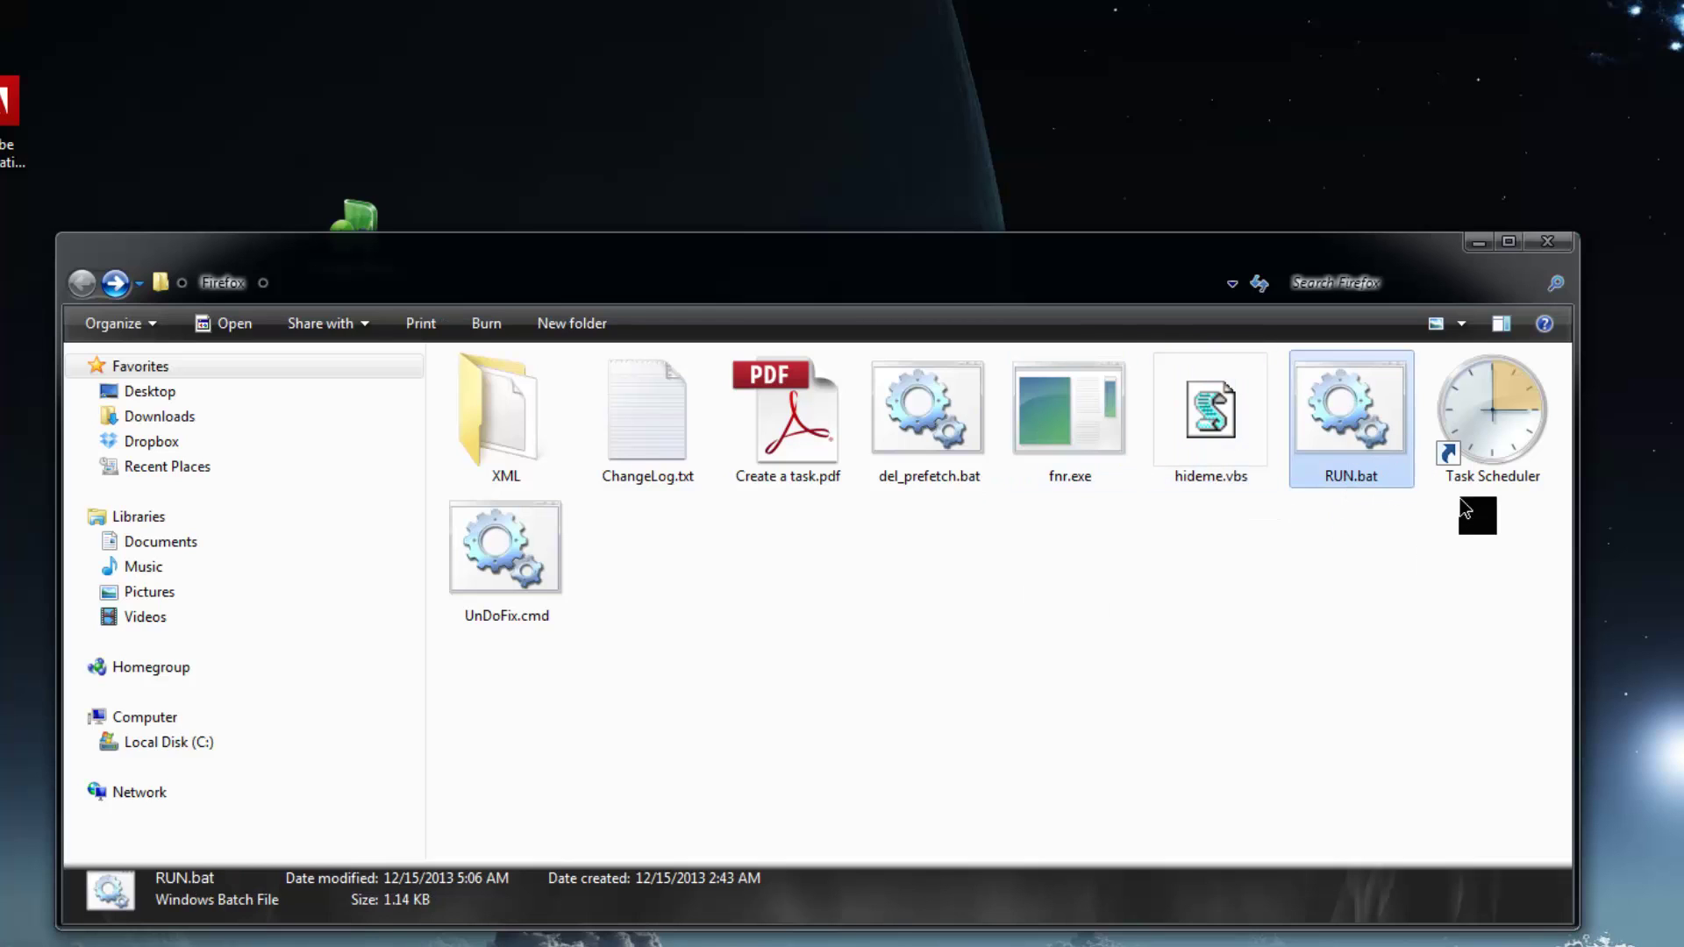
{"action": "left_click", "coordinate": [1493, 446]}
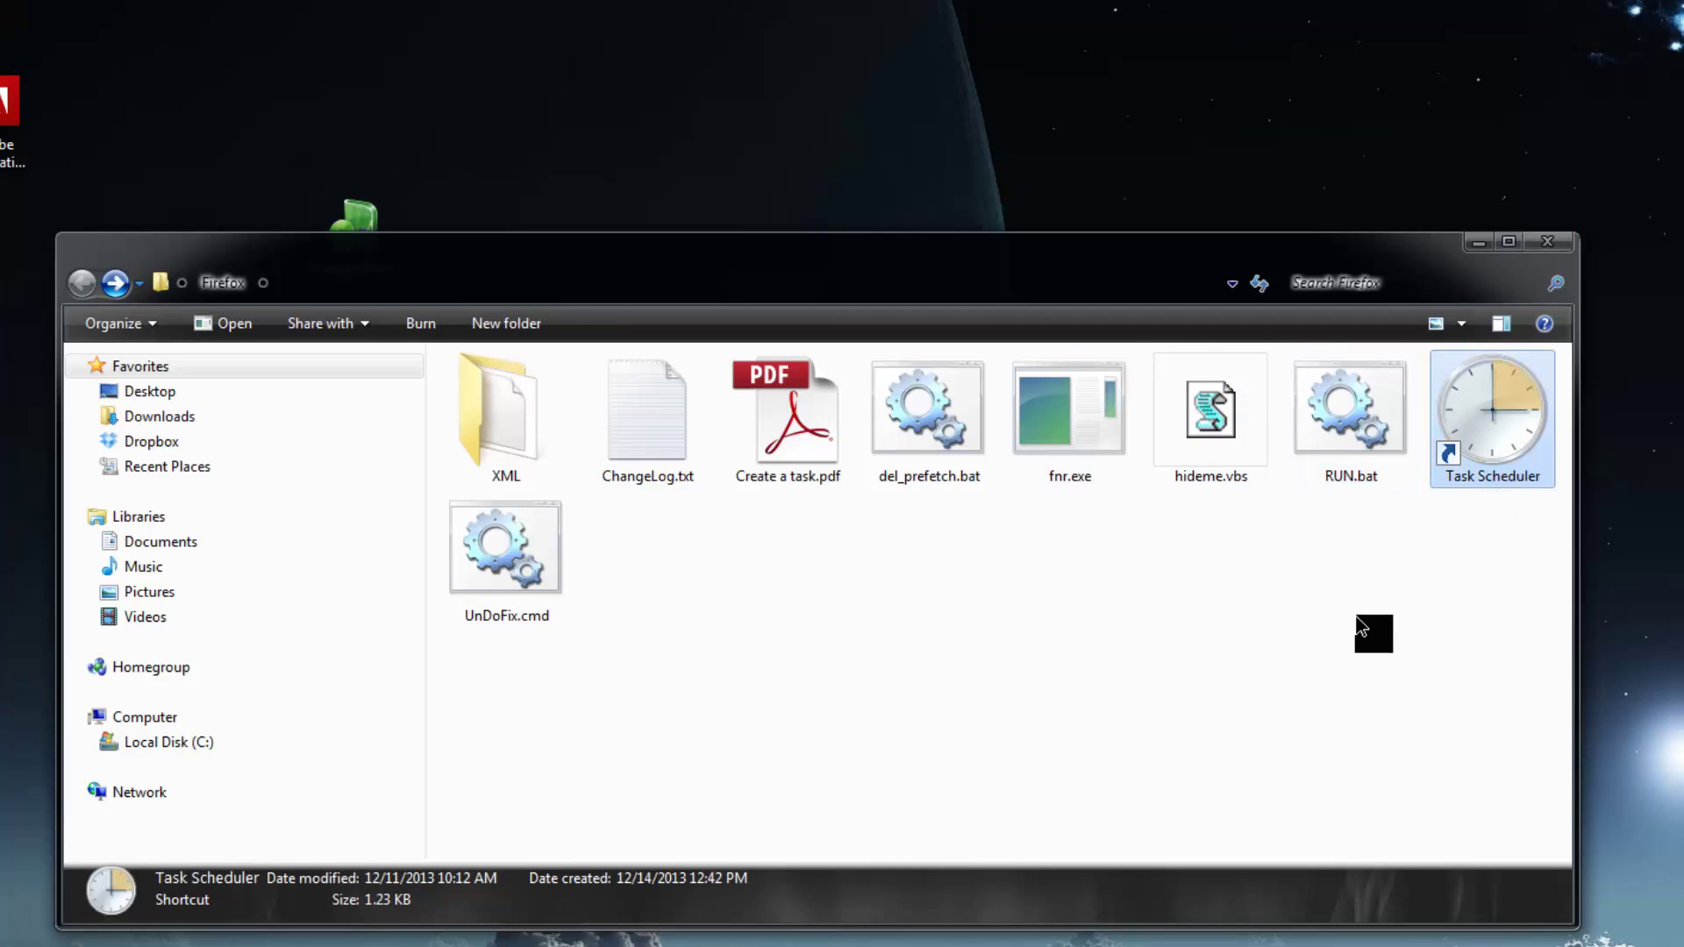
Read the UnDoFix.cmd script as text, then close it.
{"action": "left_click", "coordinate": [508, 580]}
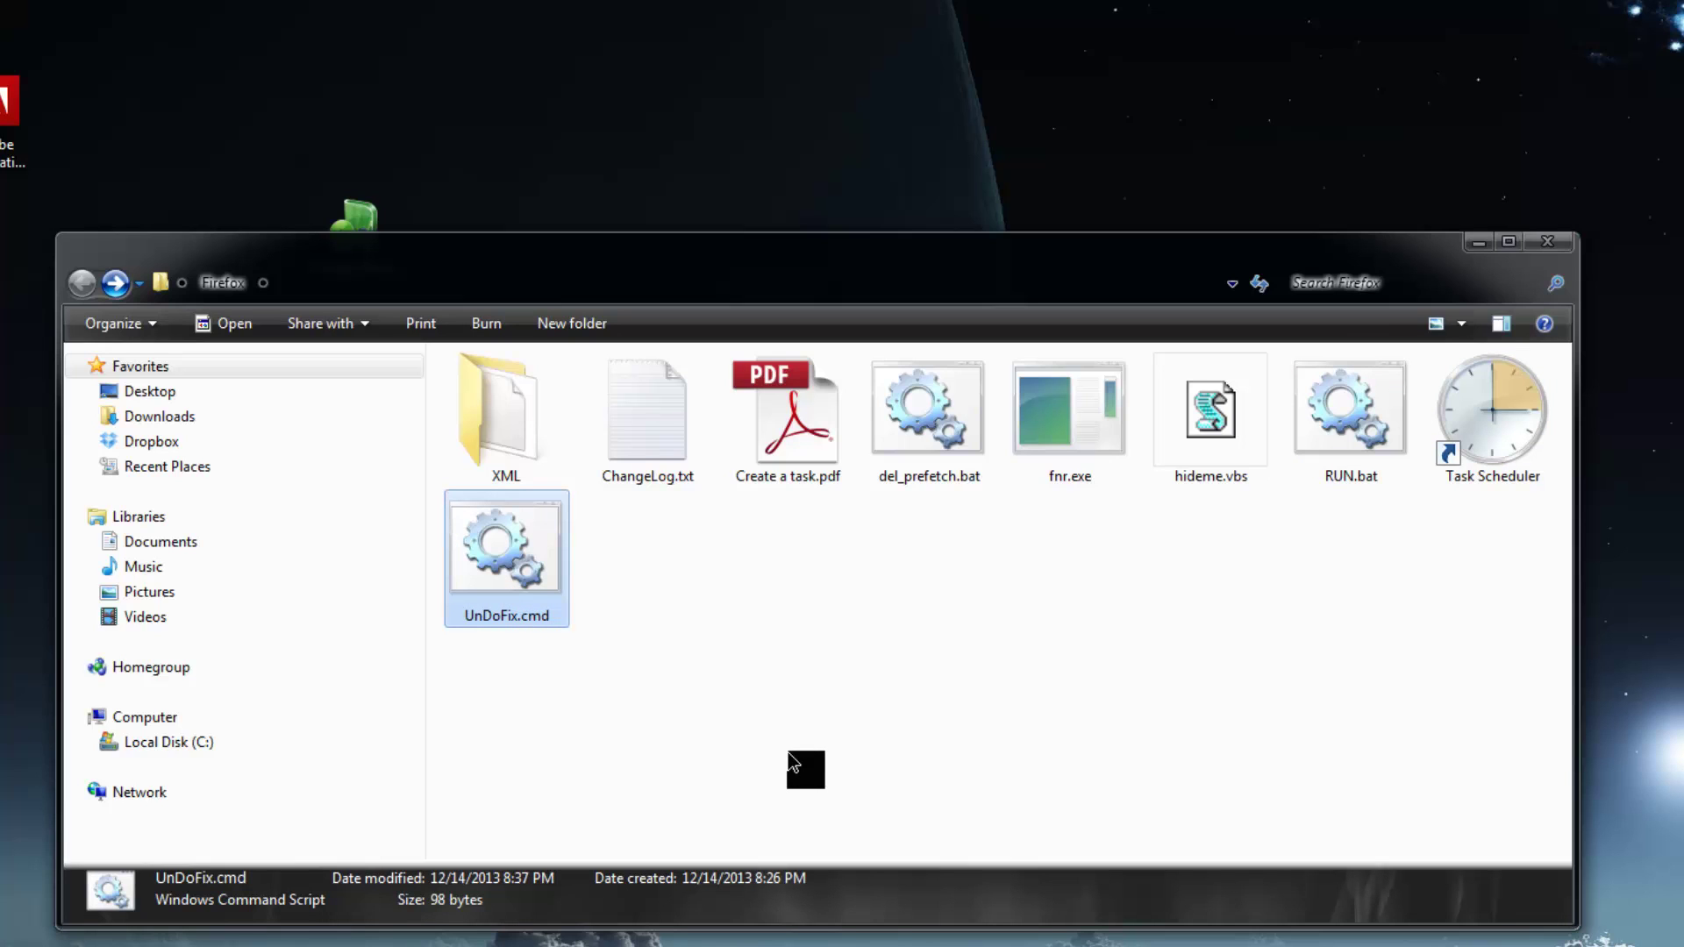
{"action": "right_click", "coordinate": [518, 563]}
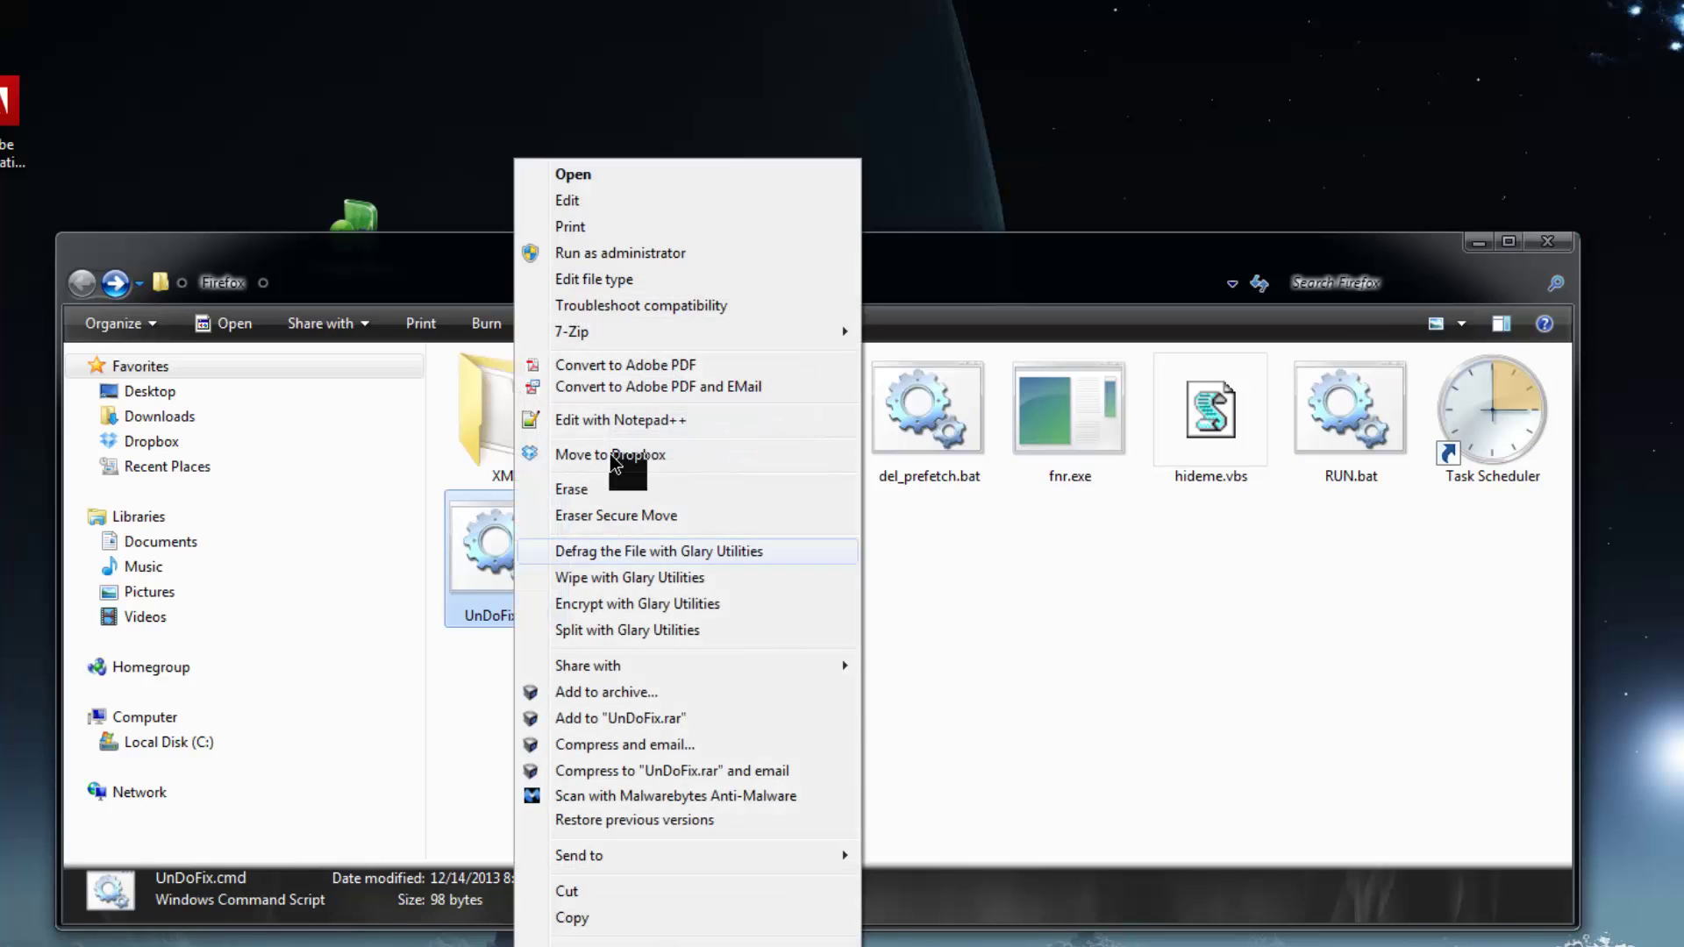
{"action": "left_click", "coordinate": [568, 200]}
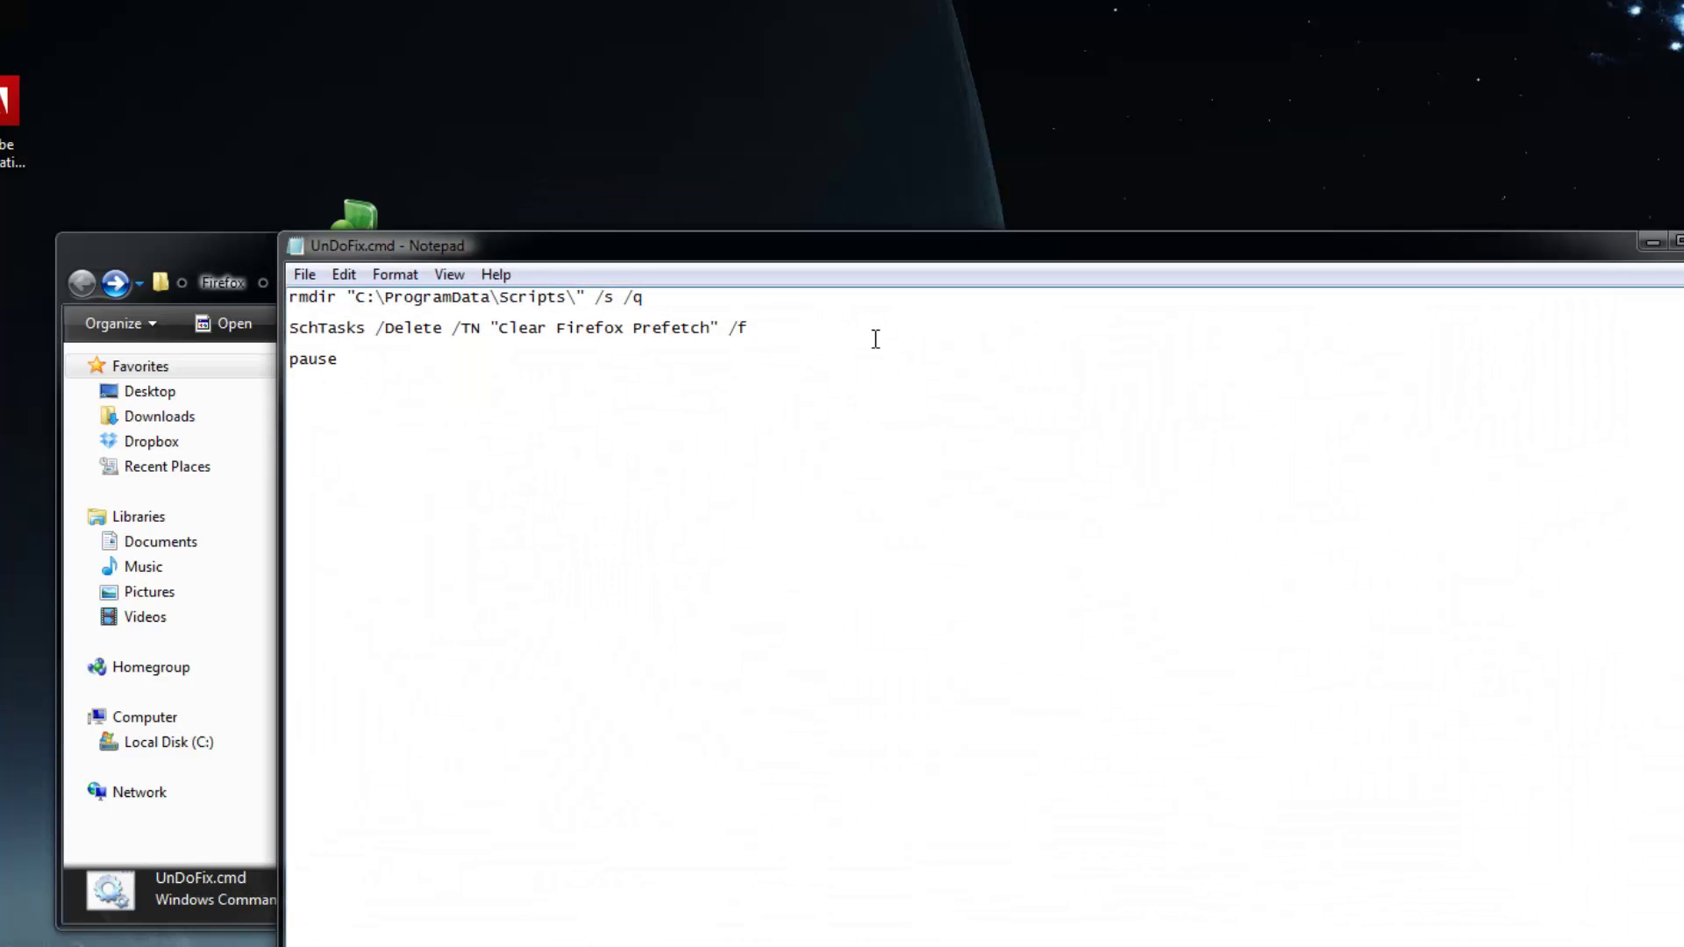
{"action": "key", "text": "alt+F4"}
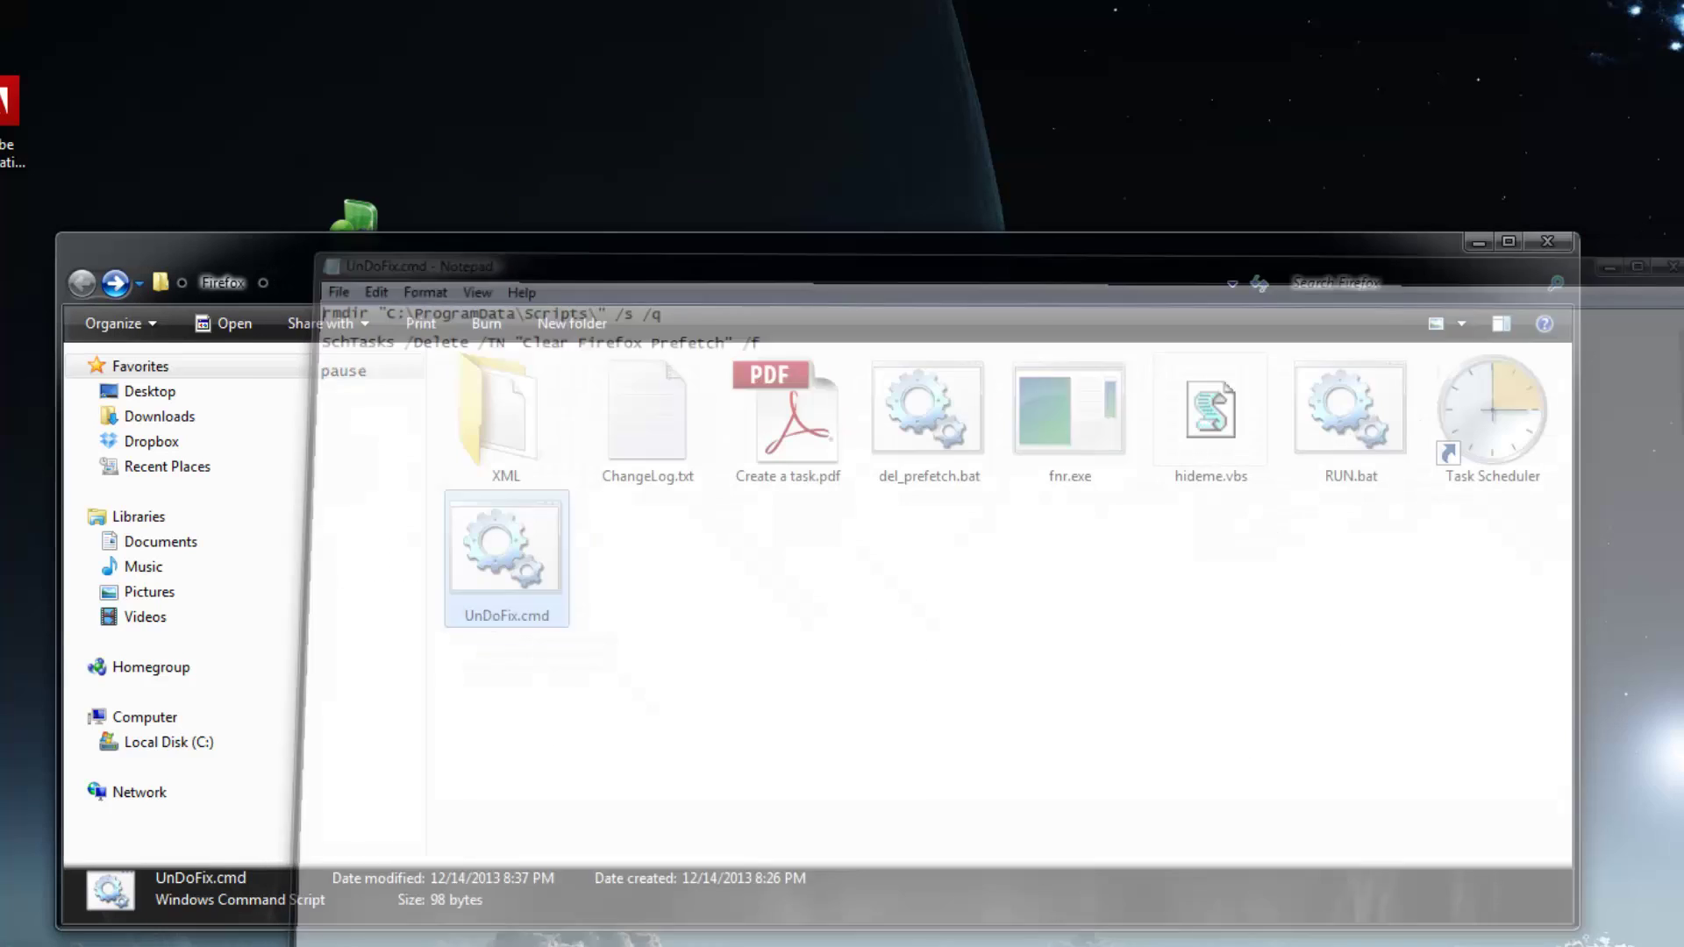
Launch Task Scheduler and show the Clear Firefox Prefetch task in the Task Scheduler Library.
{"action": "double_click", "coordinate": [1497, 455]}
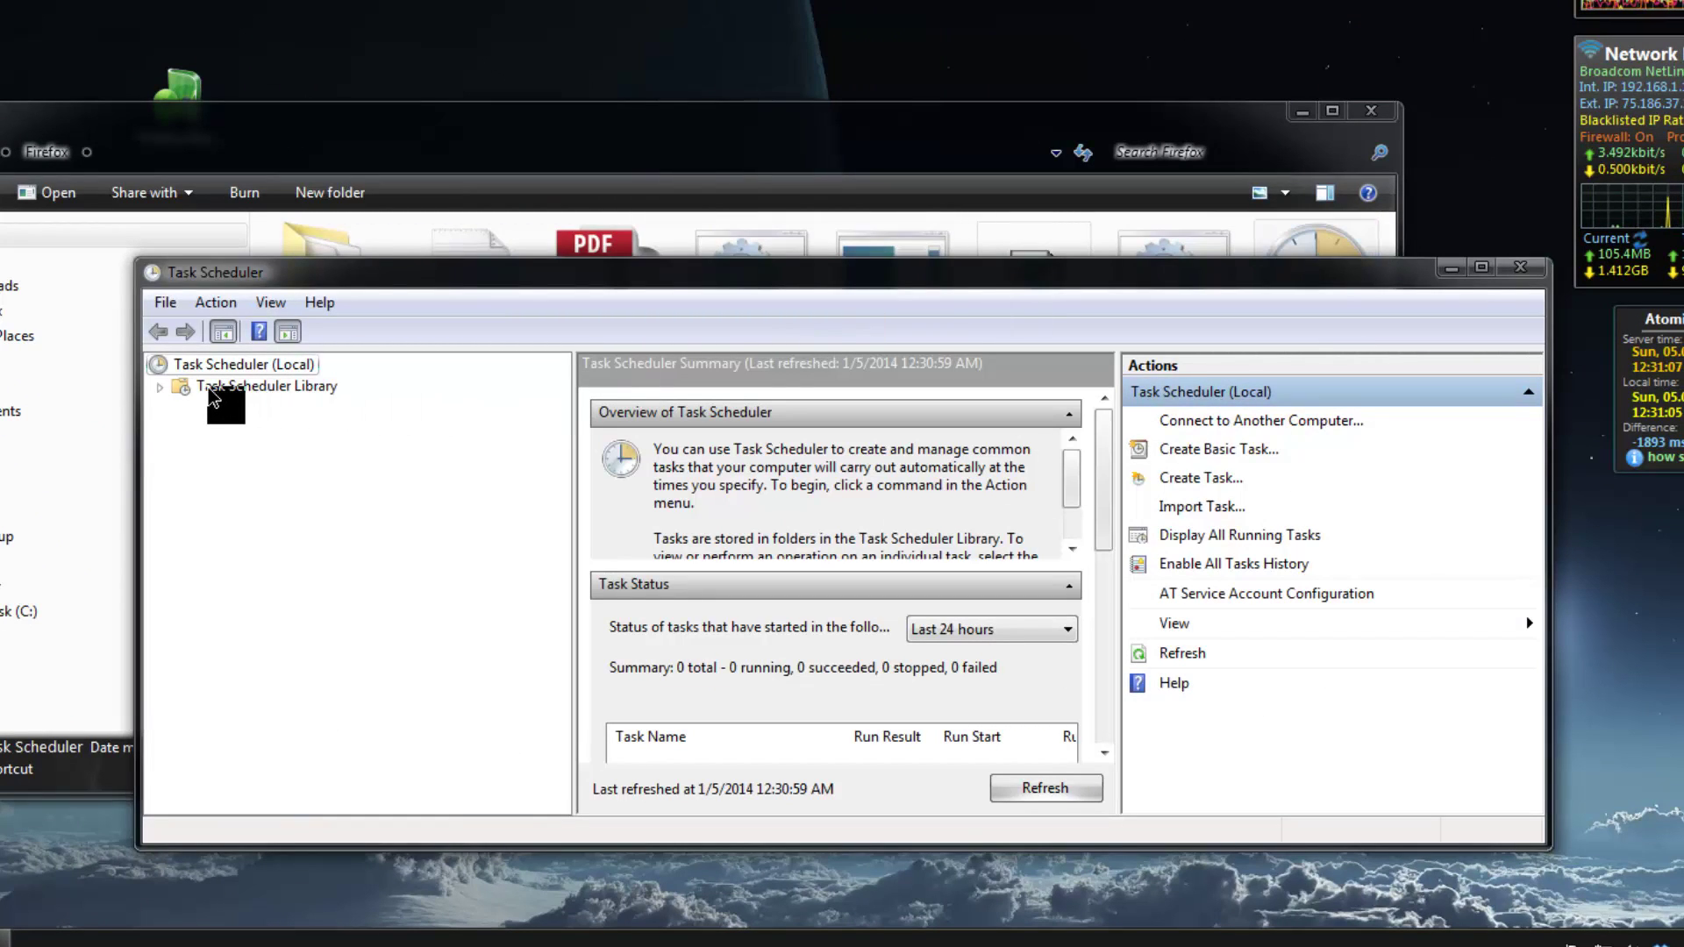
{"action": "left_click", "coordinate": [211, 391]}
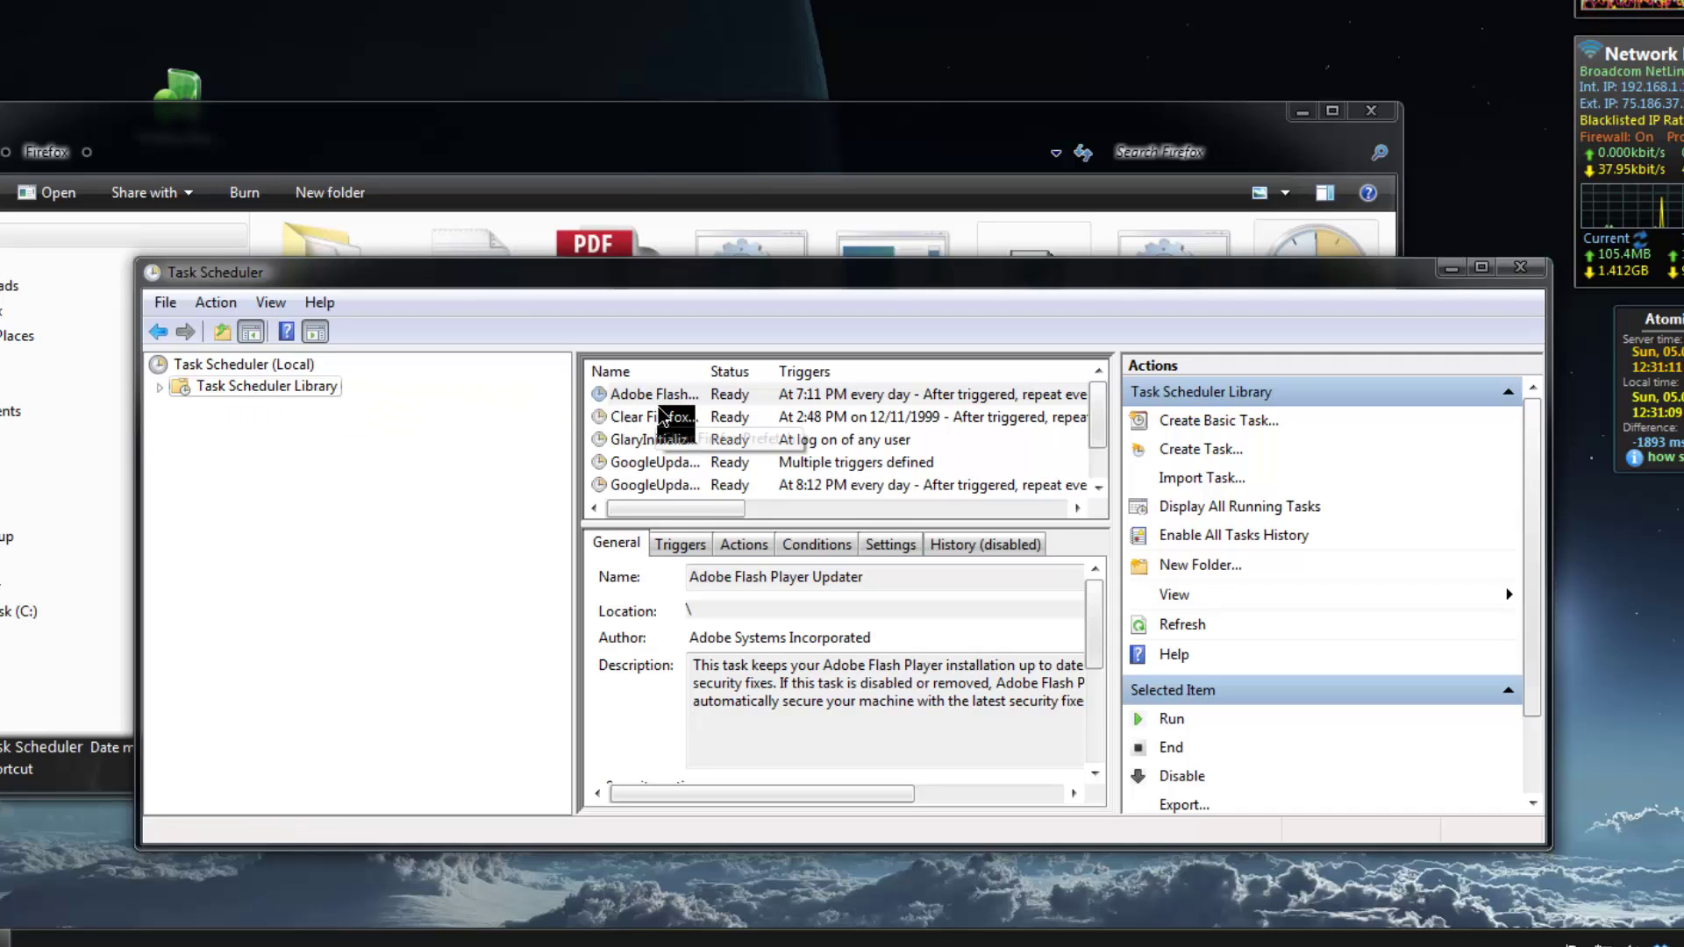
{"action": "left_click", "coordinate": [649, 417]}
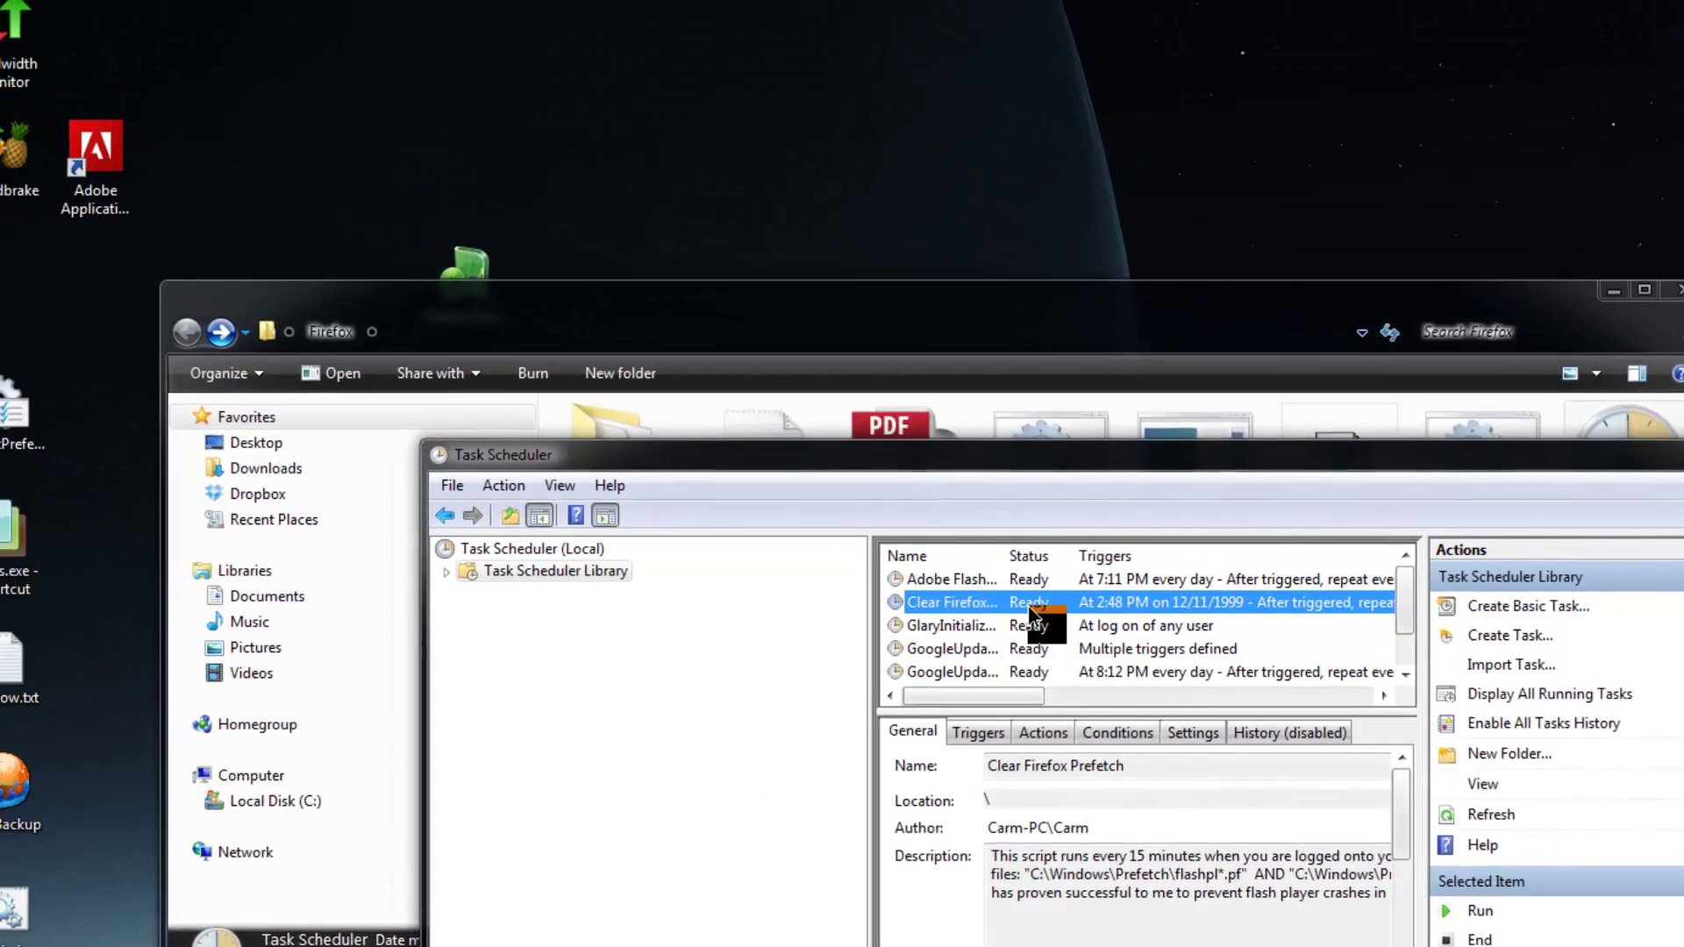
Inspect the task's one-time trigger, repeating every 15 minutes, and its hideme.vbs action.
{"action": "double_click", "coordinate": [1031, 608]}
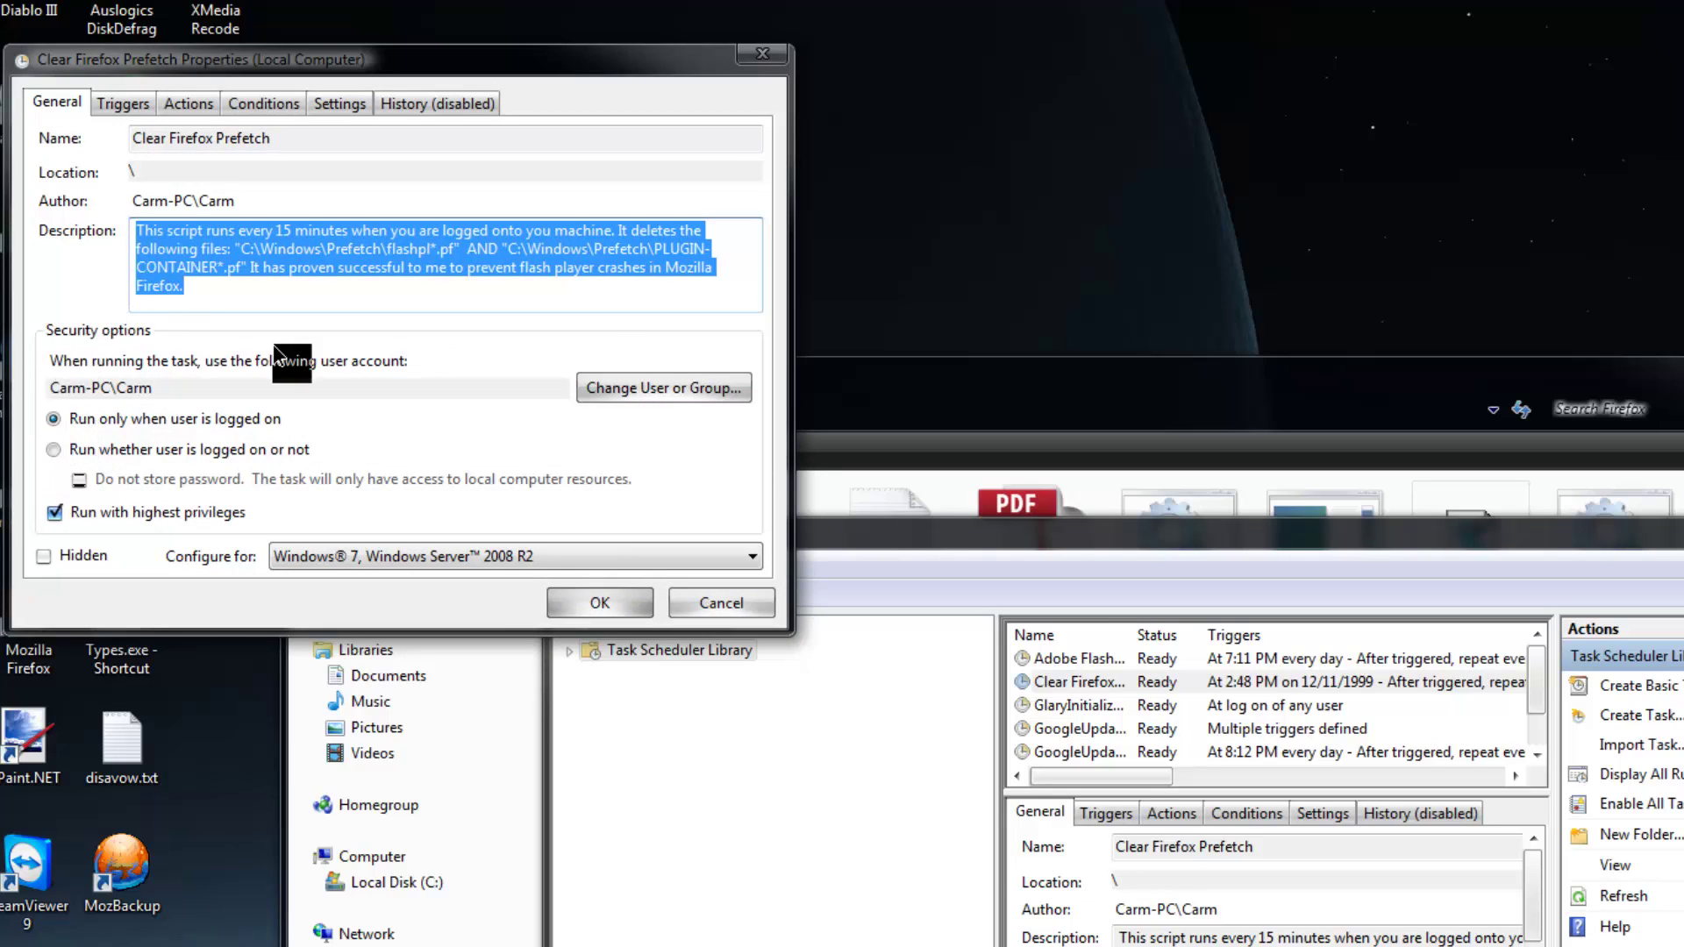
{"action": "left_click", "coordinate": [121, 106]}
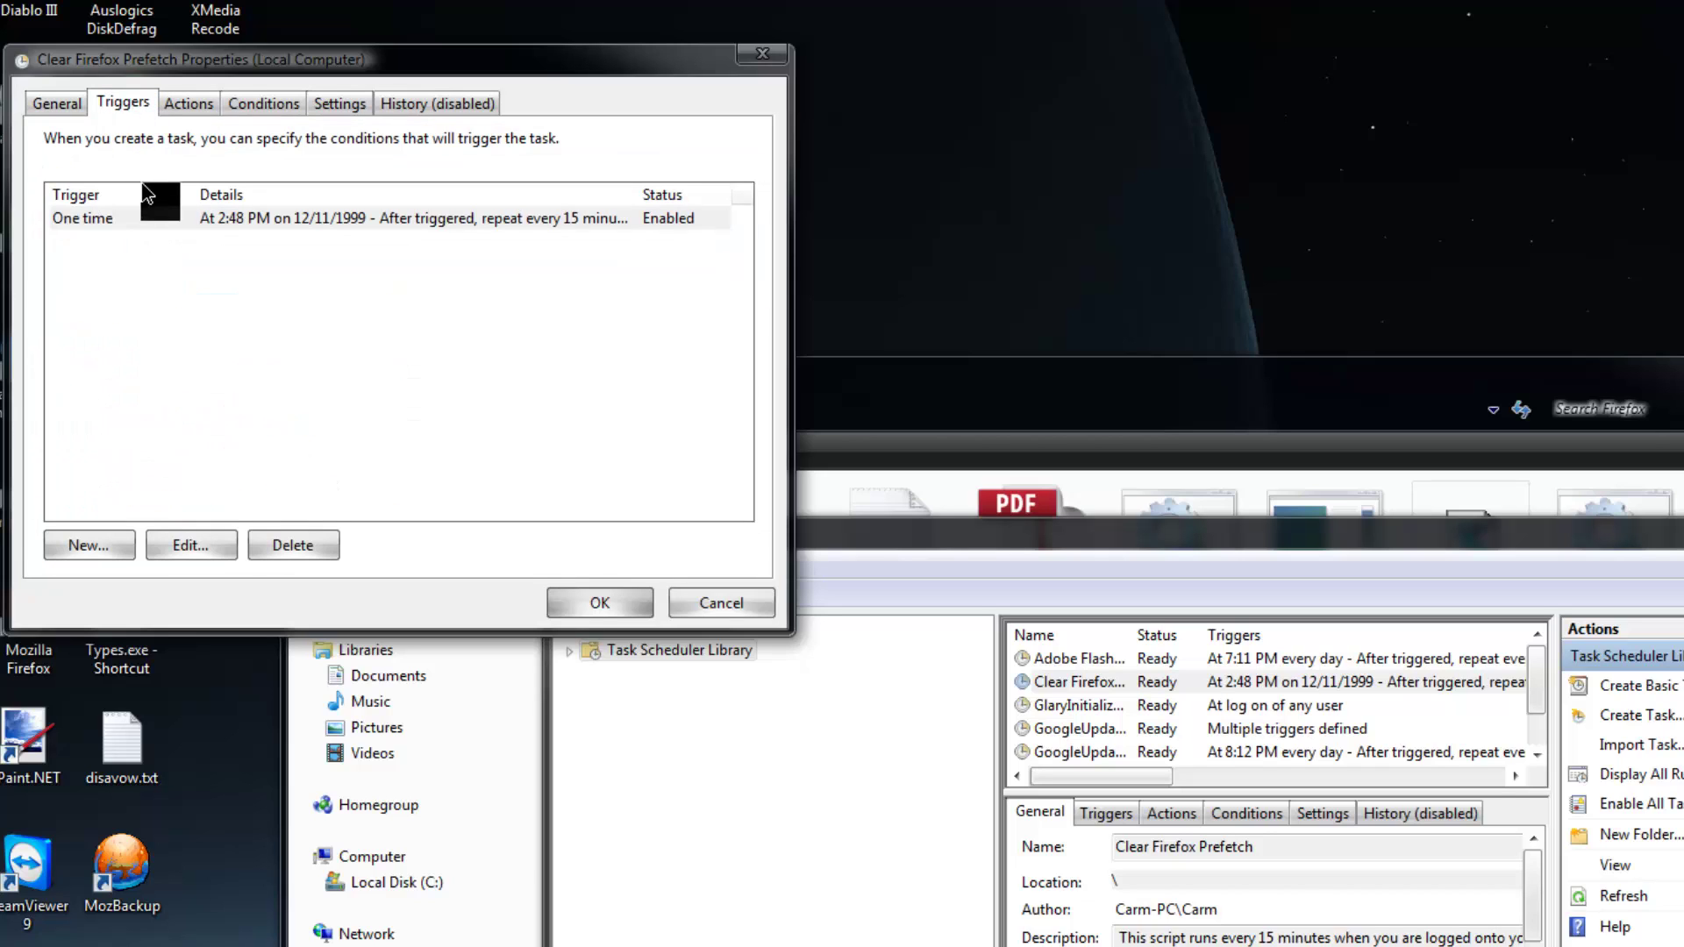
{"action": "left_click", "coordinate": [243, 217]}
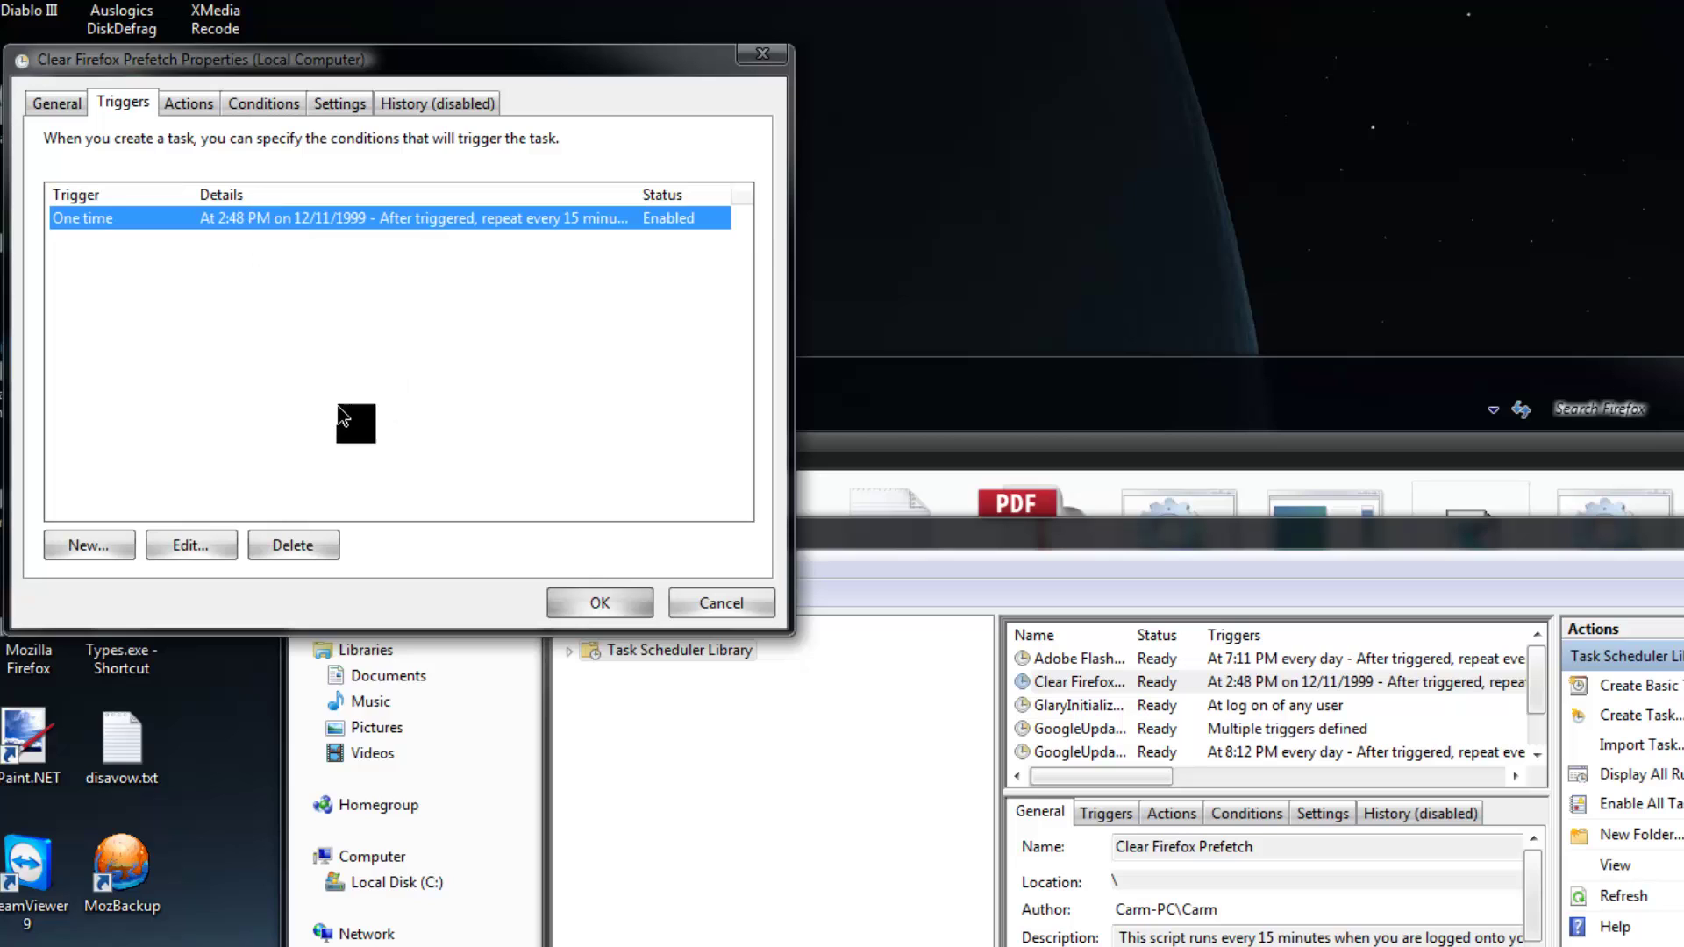
{"action": "left_click", "coordinate": [188, 551]}
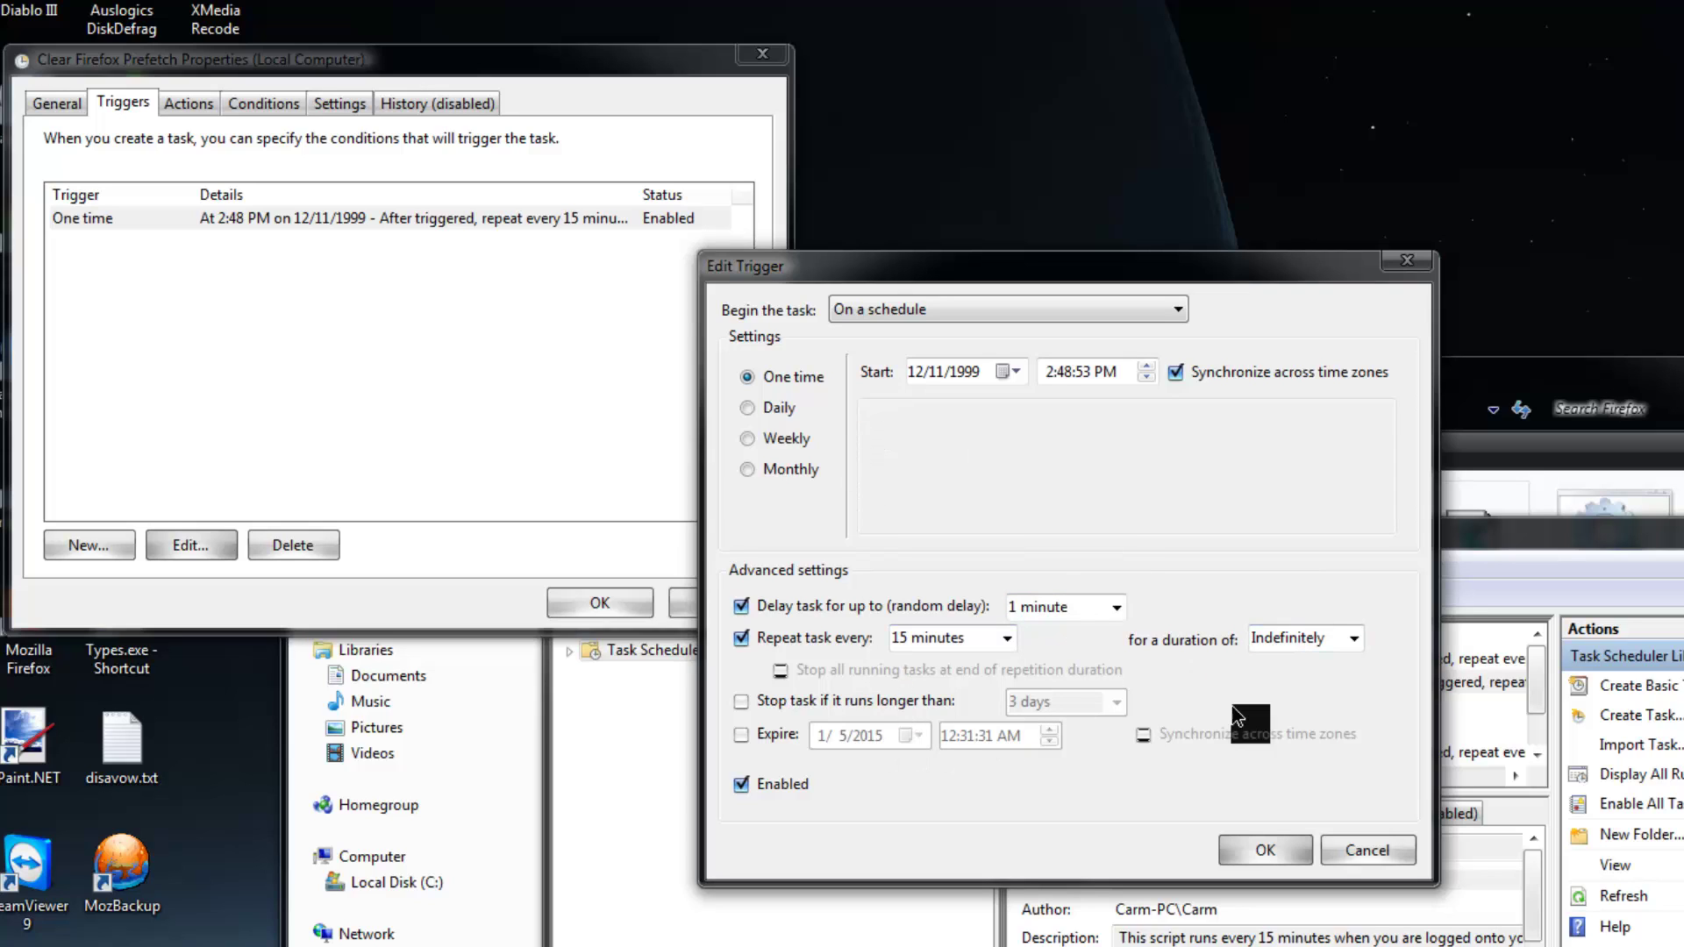
{"action": "left_click", "coordinate": [1367, 850]}
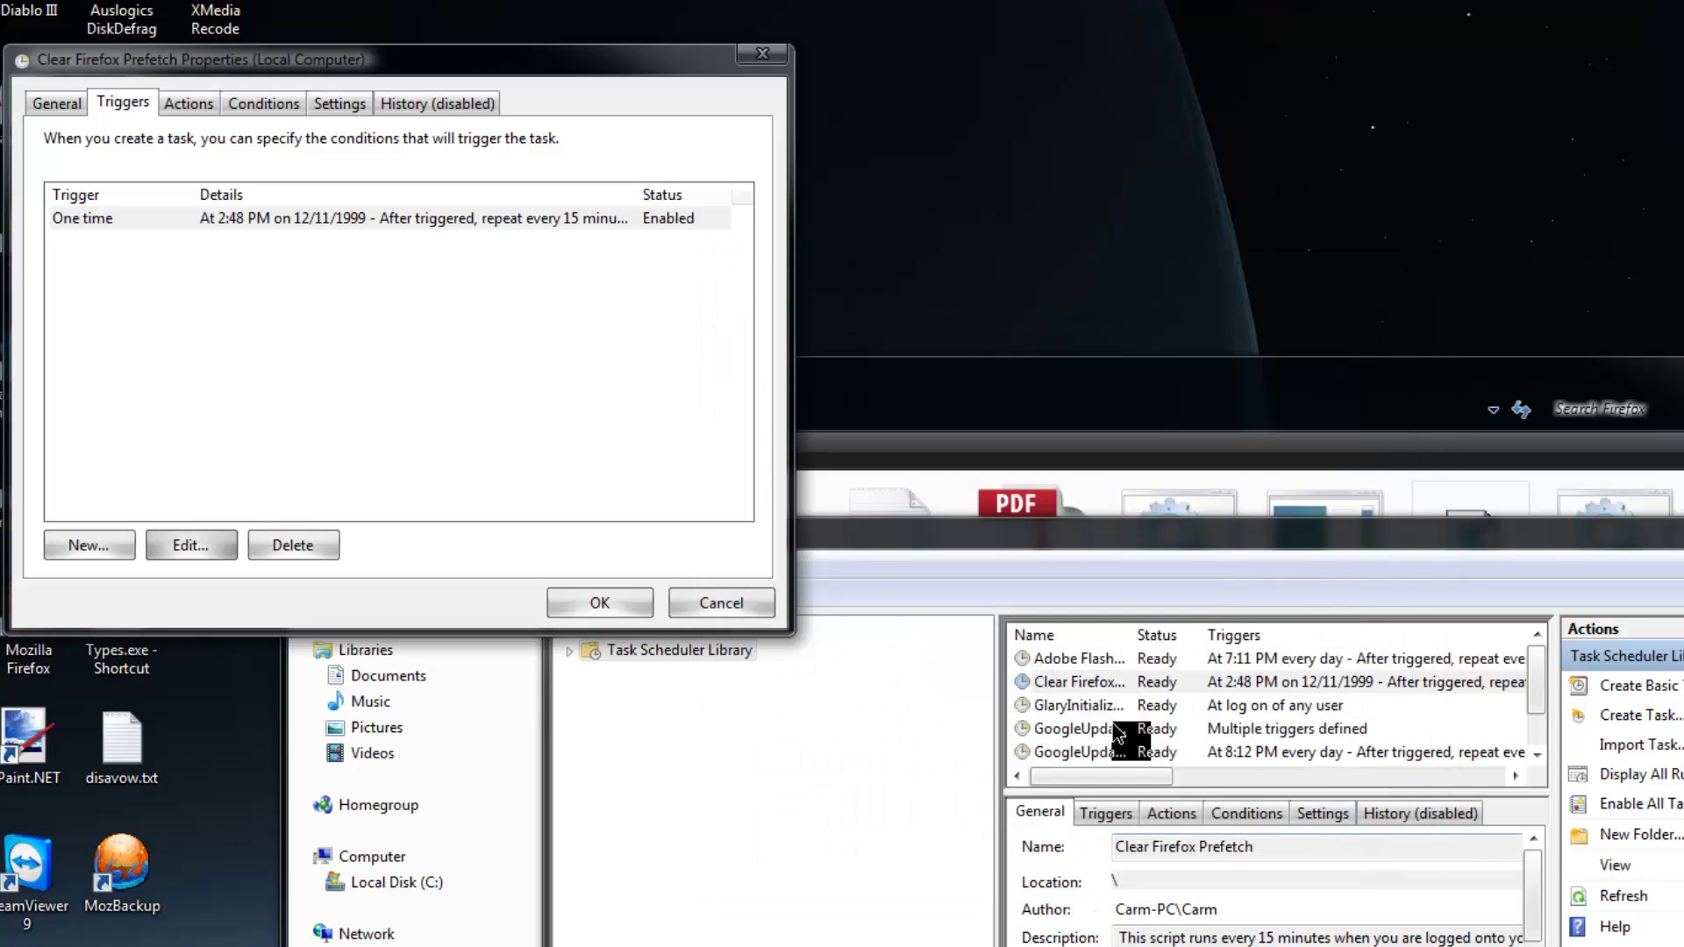
{"action": "left_click", "coordinate": [197, 102]}
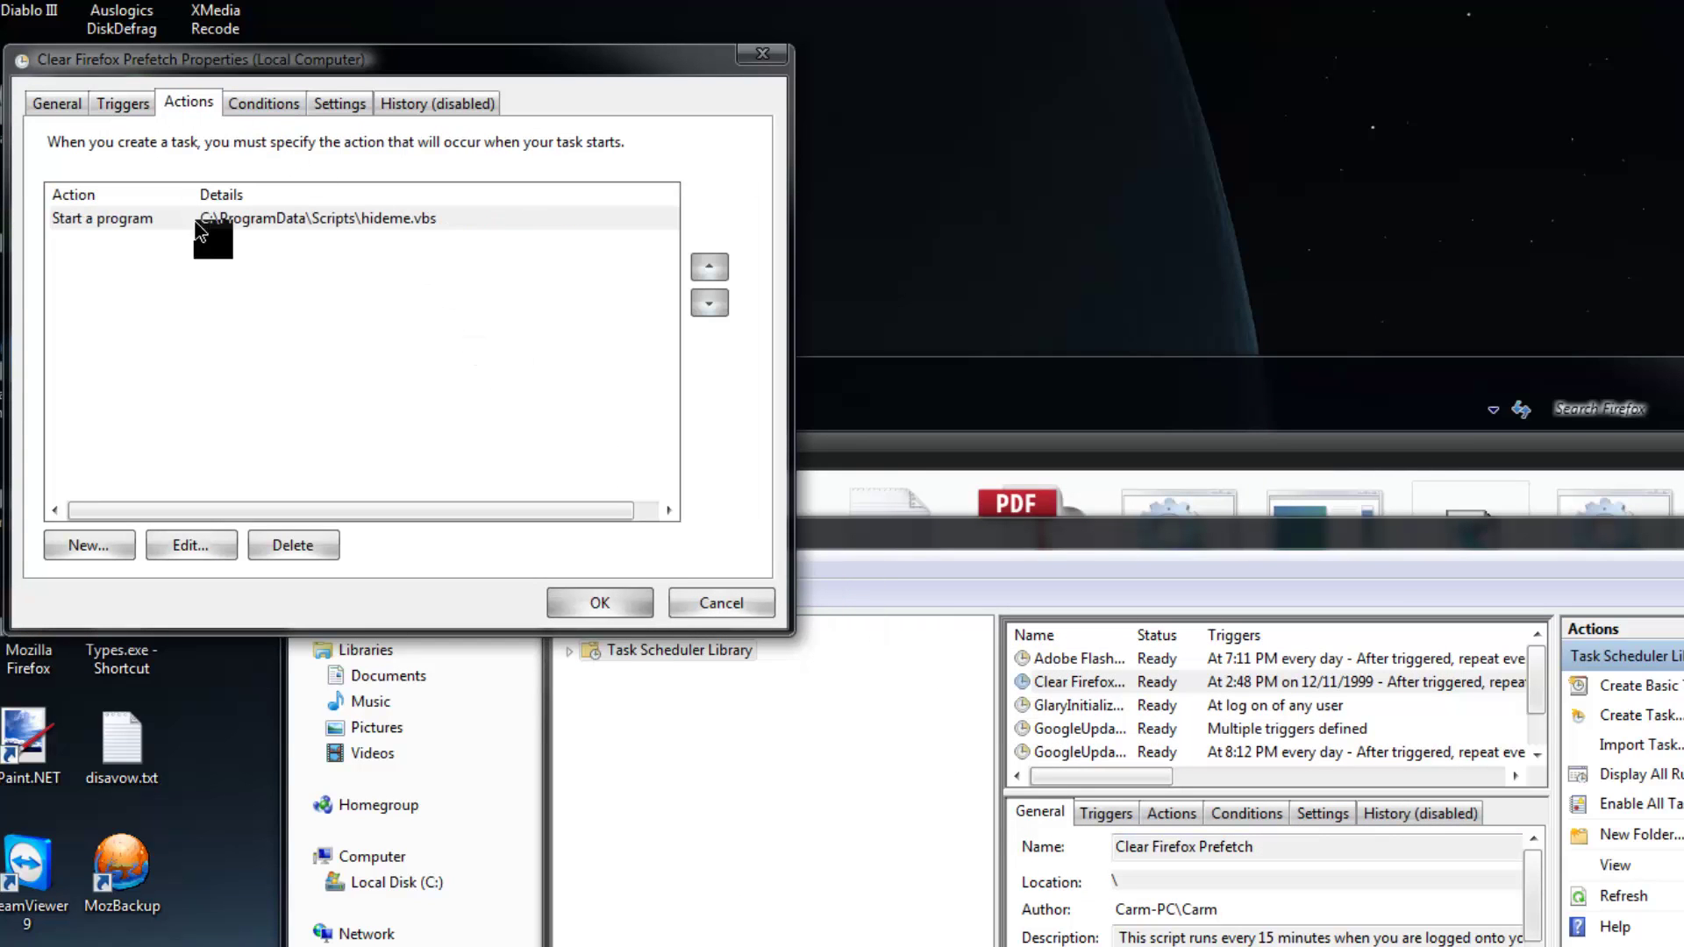
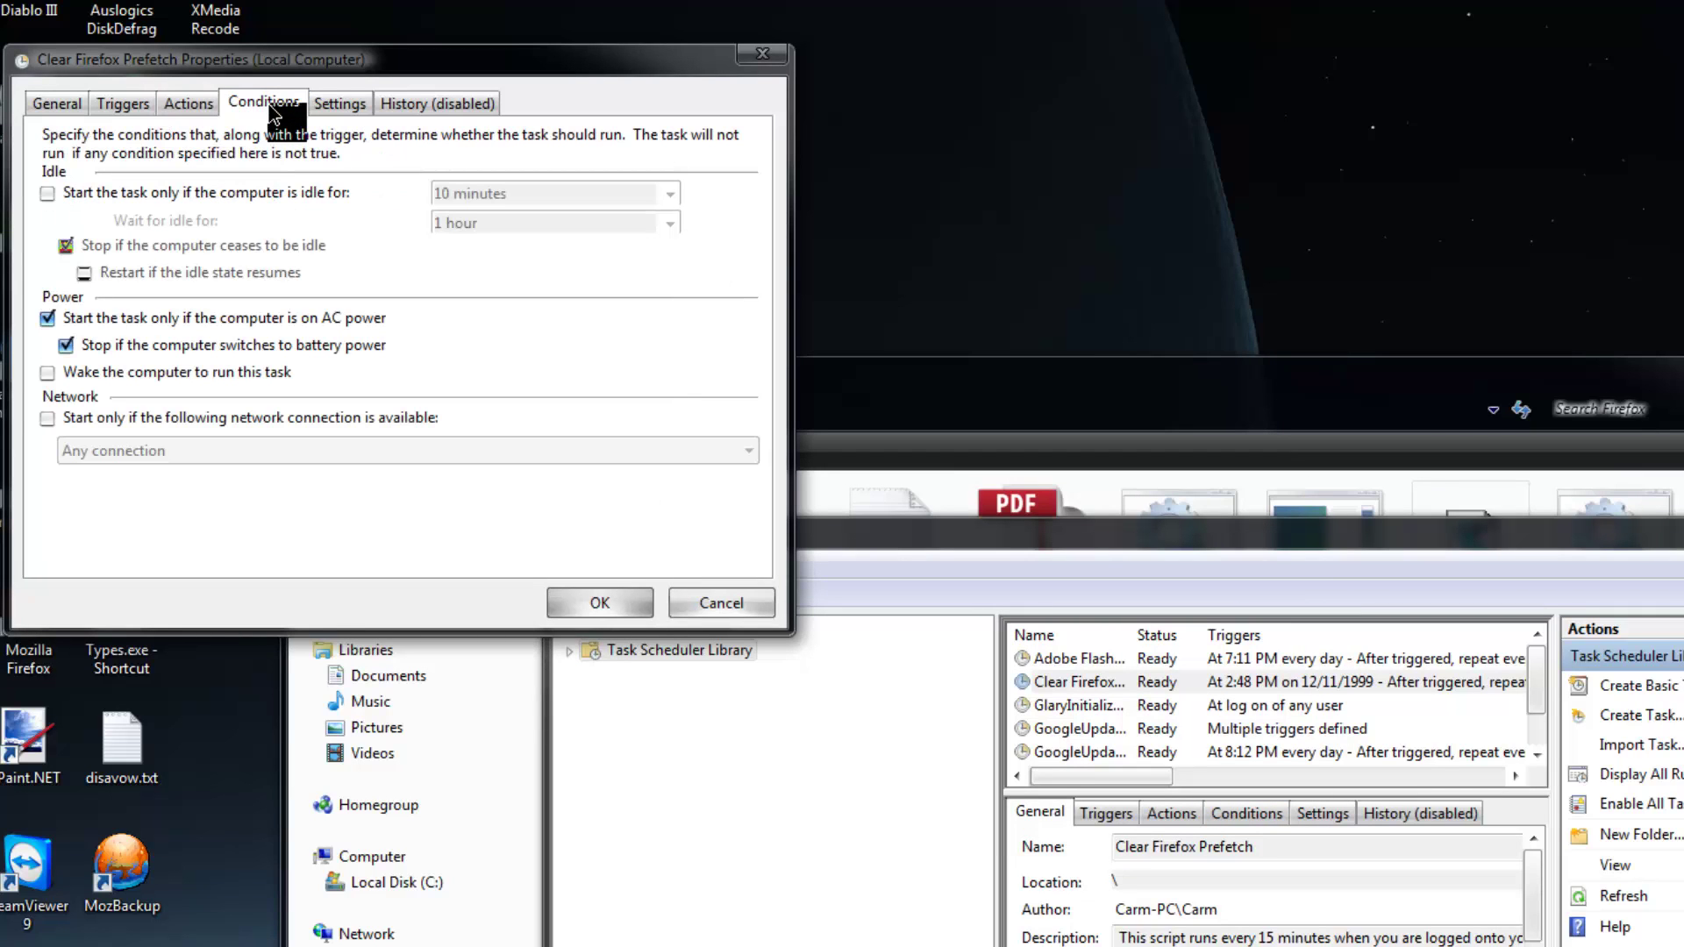
Check the Clear Firefox Prefetch task's Settings, then select its One time trigger under Triggers.
{"action": "left_click", "coordinate": [339, 103]}
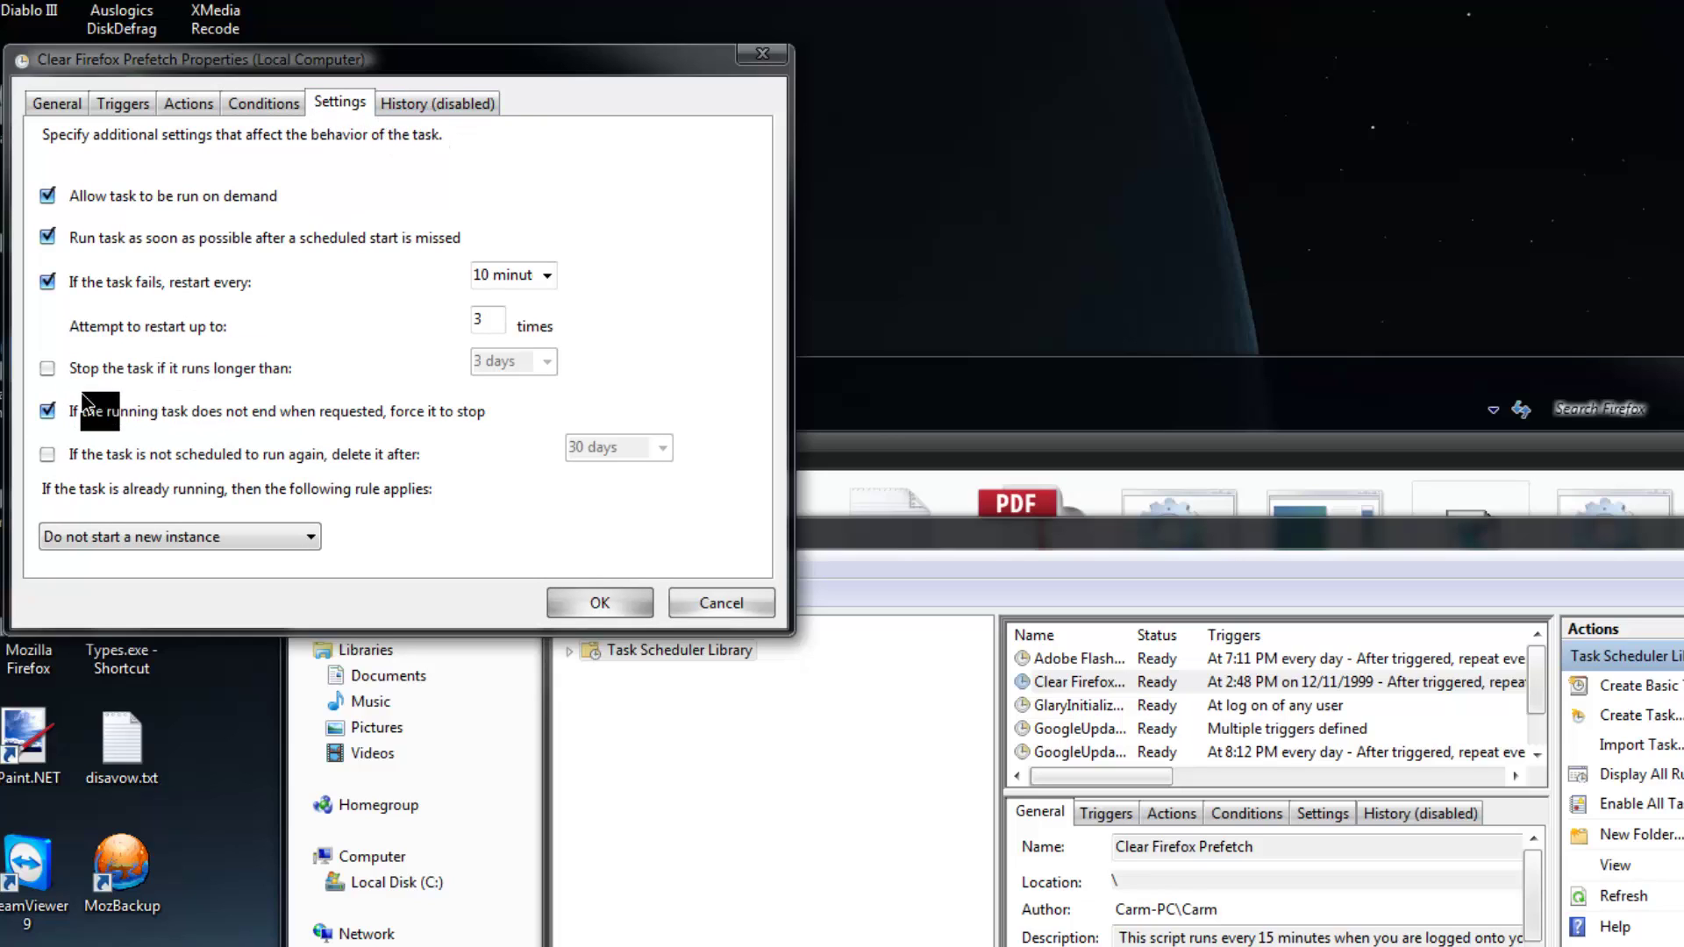
{"action": "left_click", "coordinate": [114, 103]}
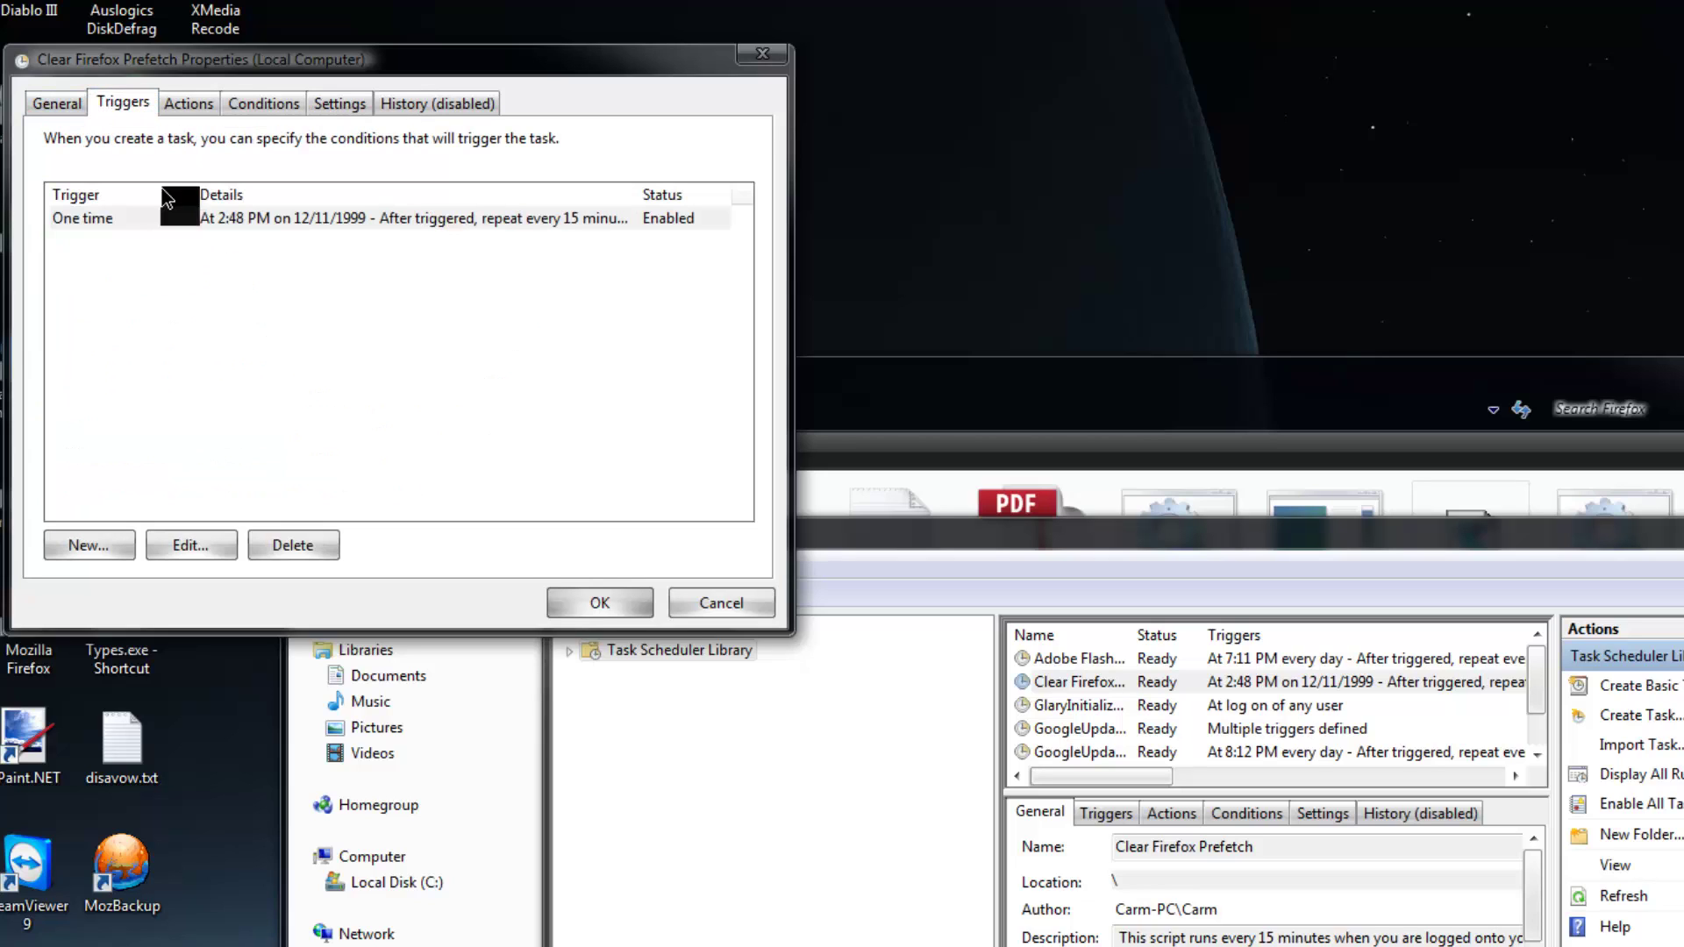
{"action": "left_click", "coordinate": [288, 225]}
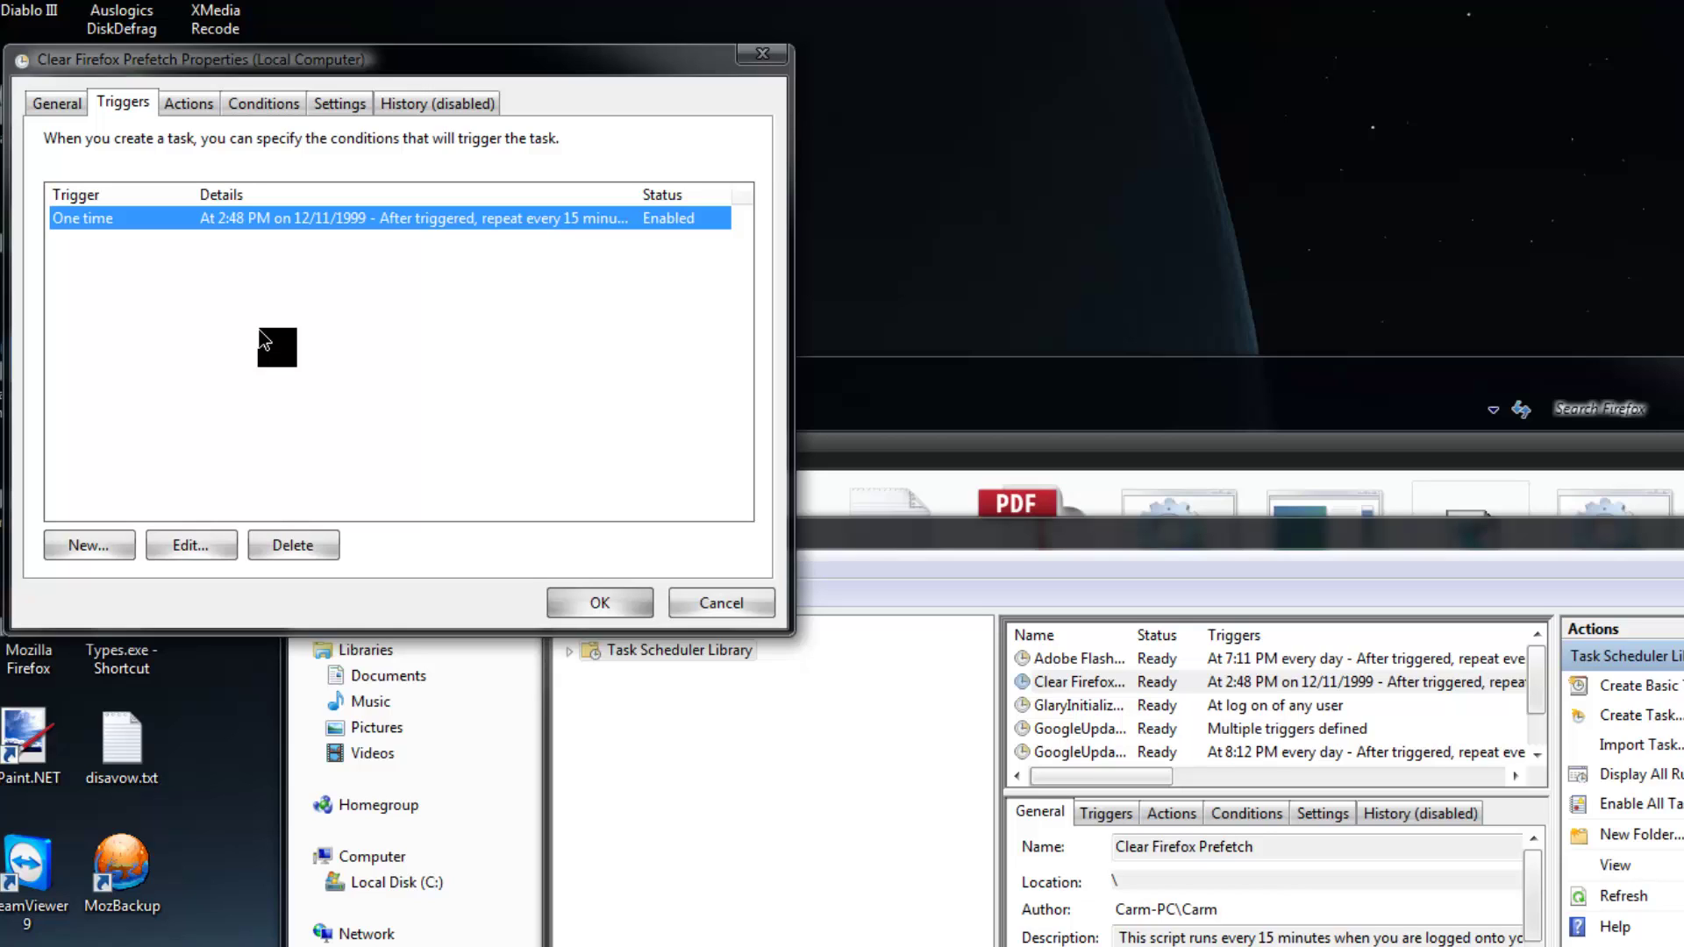
{"action": "left_click", "coordinate": [224, 540]}
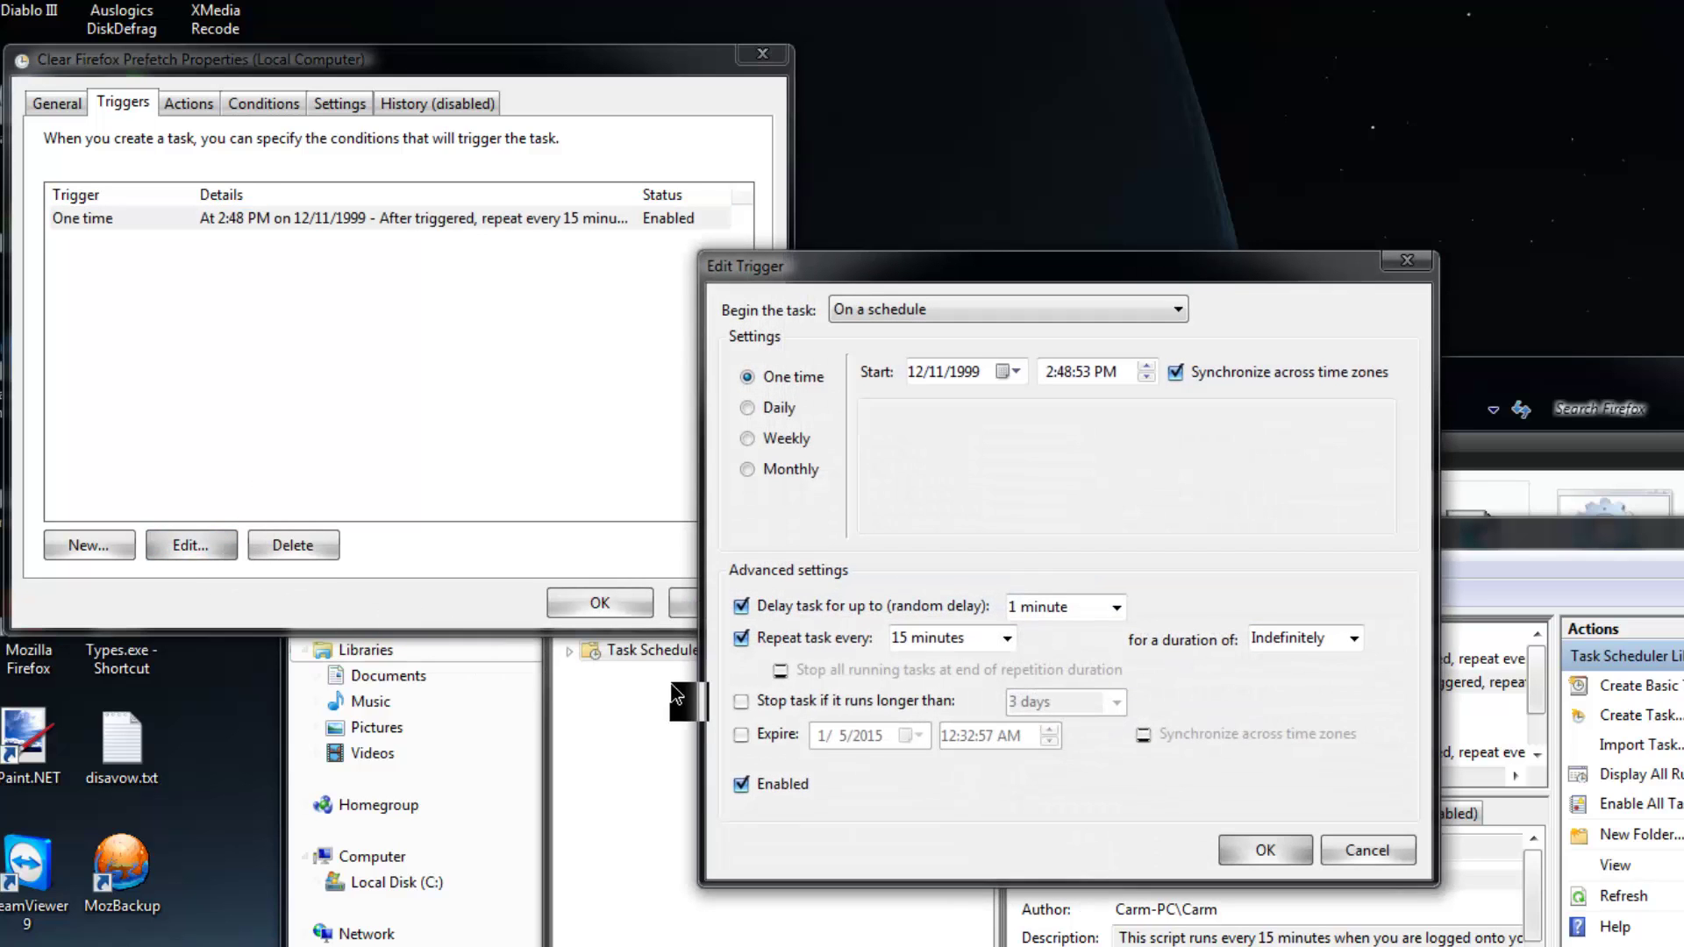
{"action": "left_click", "coordinate": [1006, 639]}
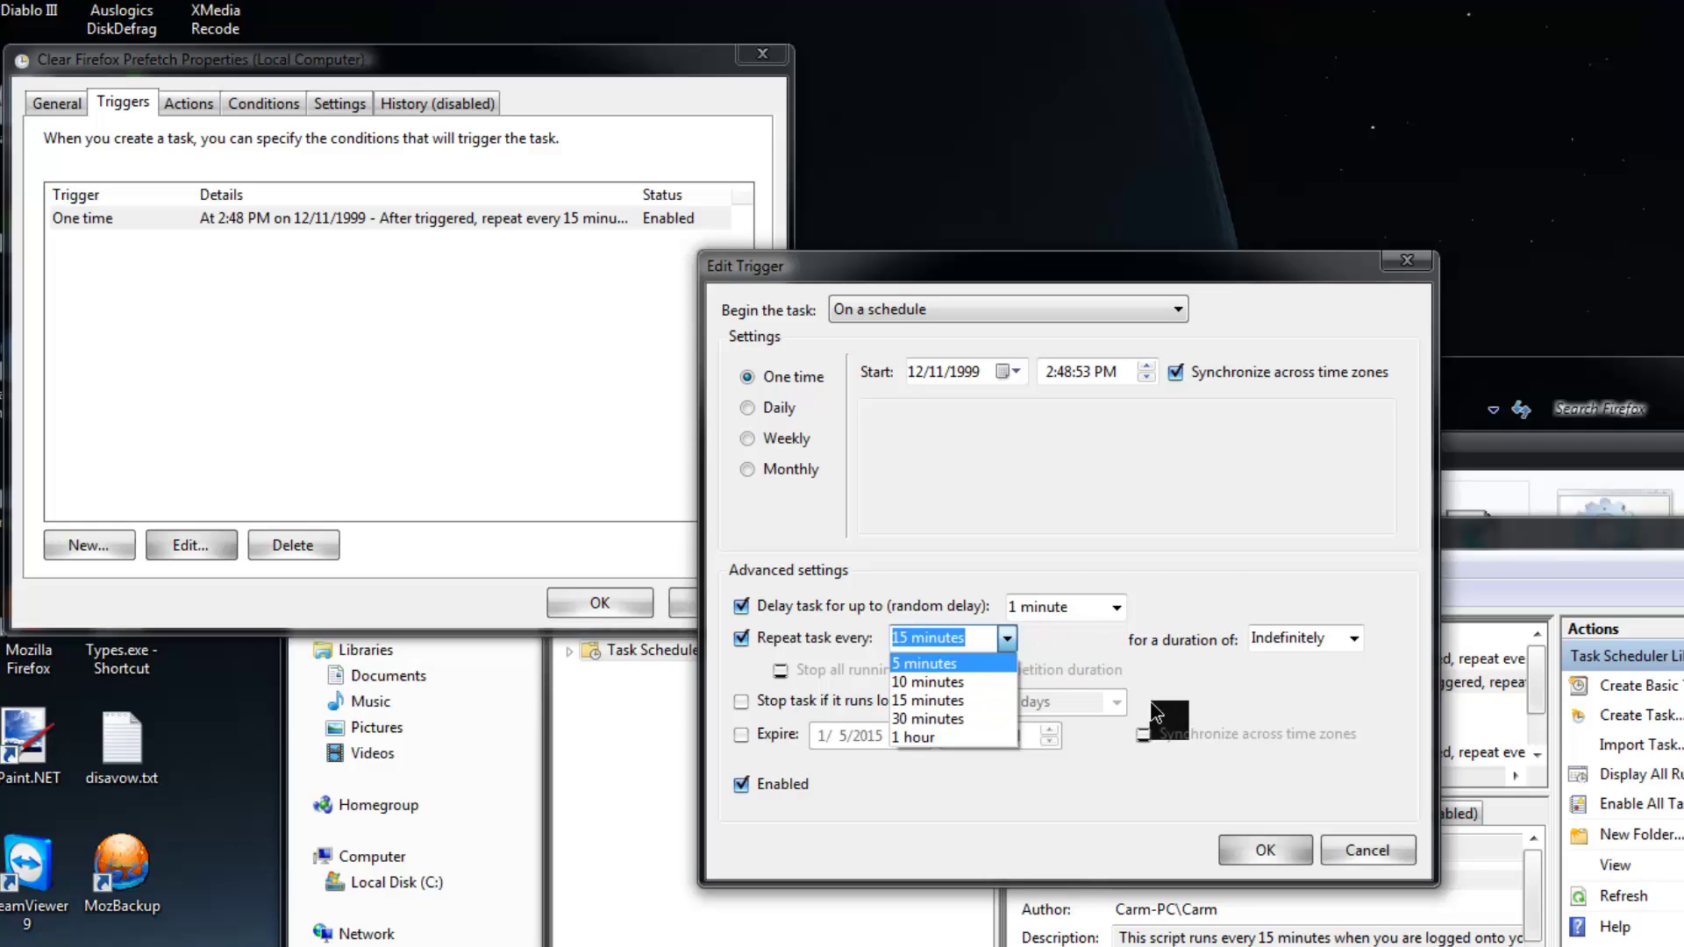
{"action": "left_click", "coordinate": [1368, 855]}
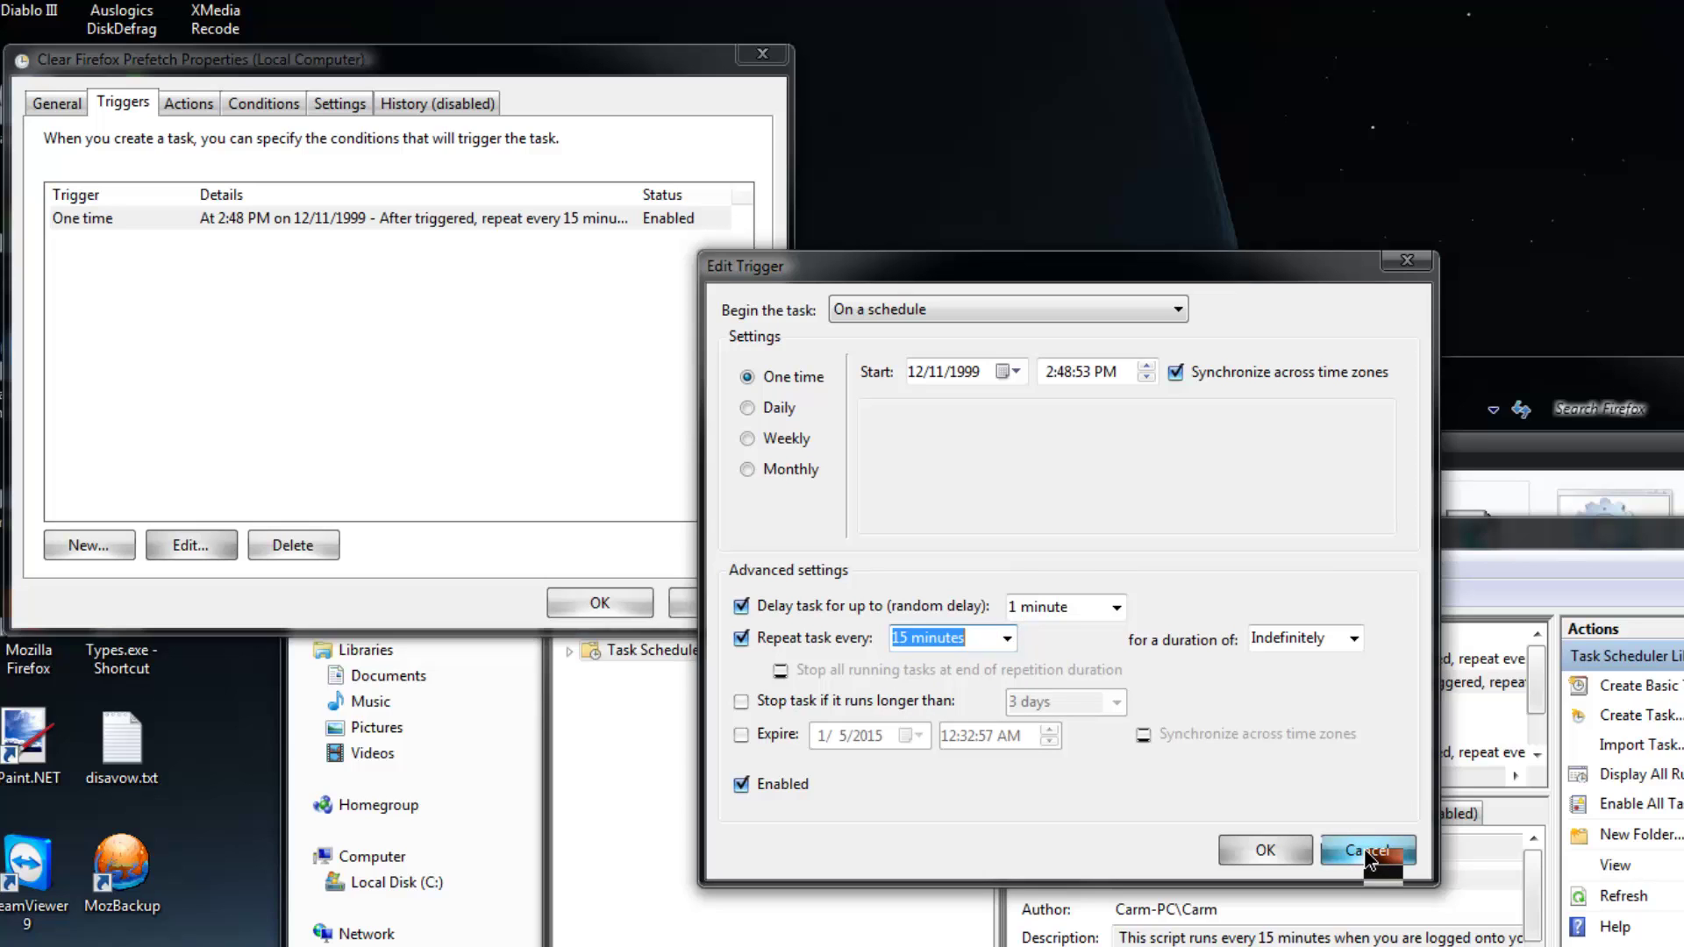
Cancel the Edit Trigger and task Properties dialogs without changes, then exit Task Scheduler.
{"action": "left_click", "coordinate": [1368, 855]}
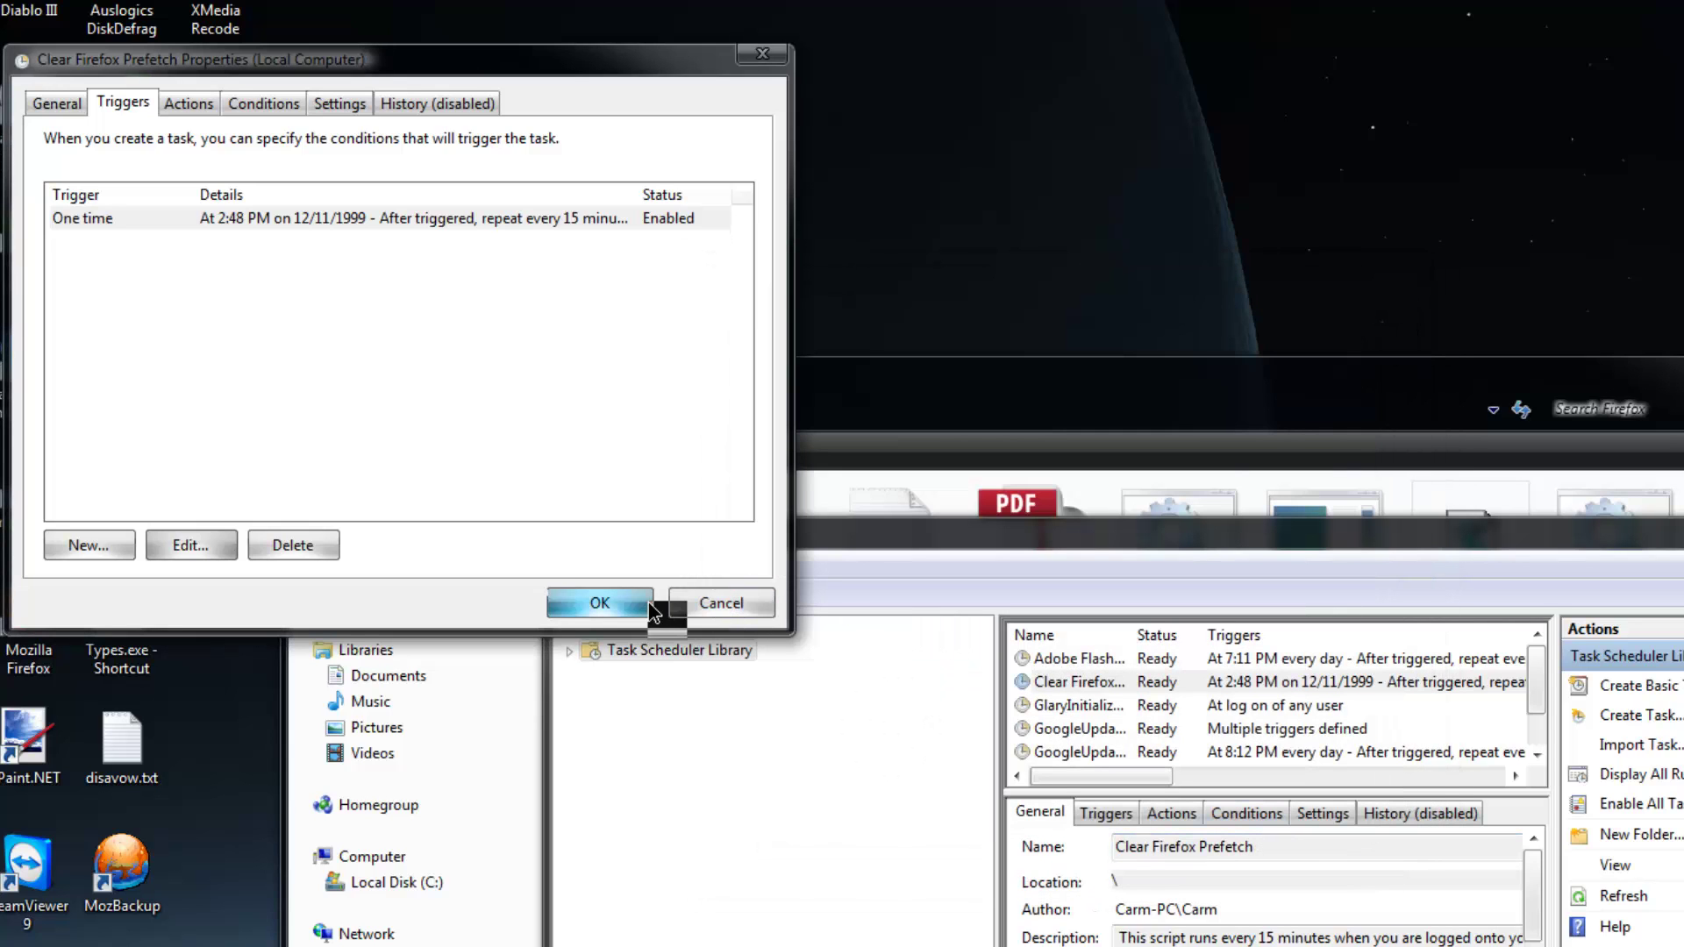
{"action": "left_click", "coordinate": [409, 227]}
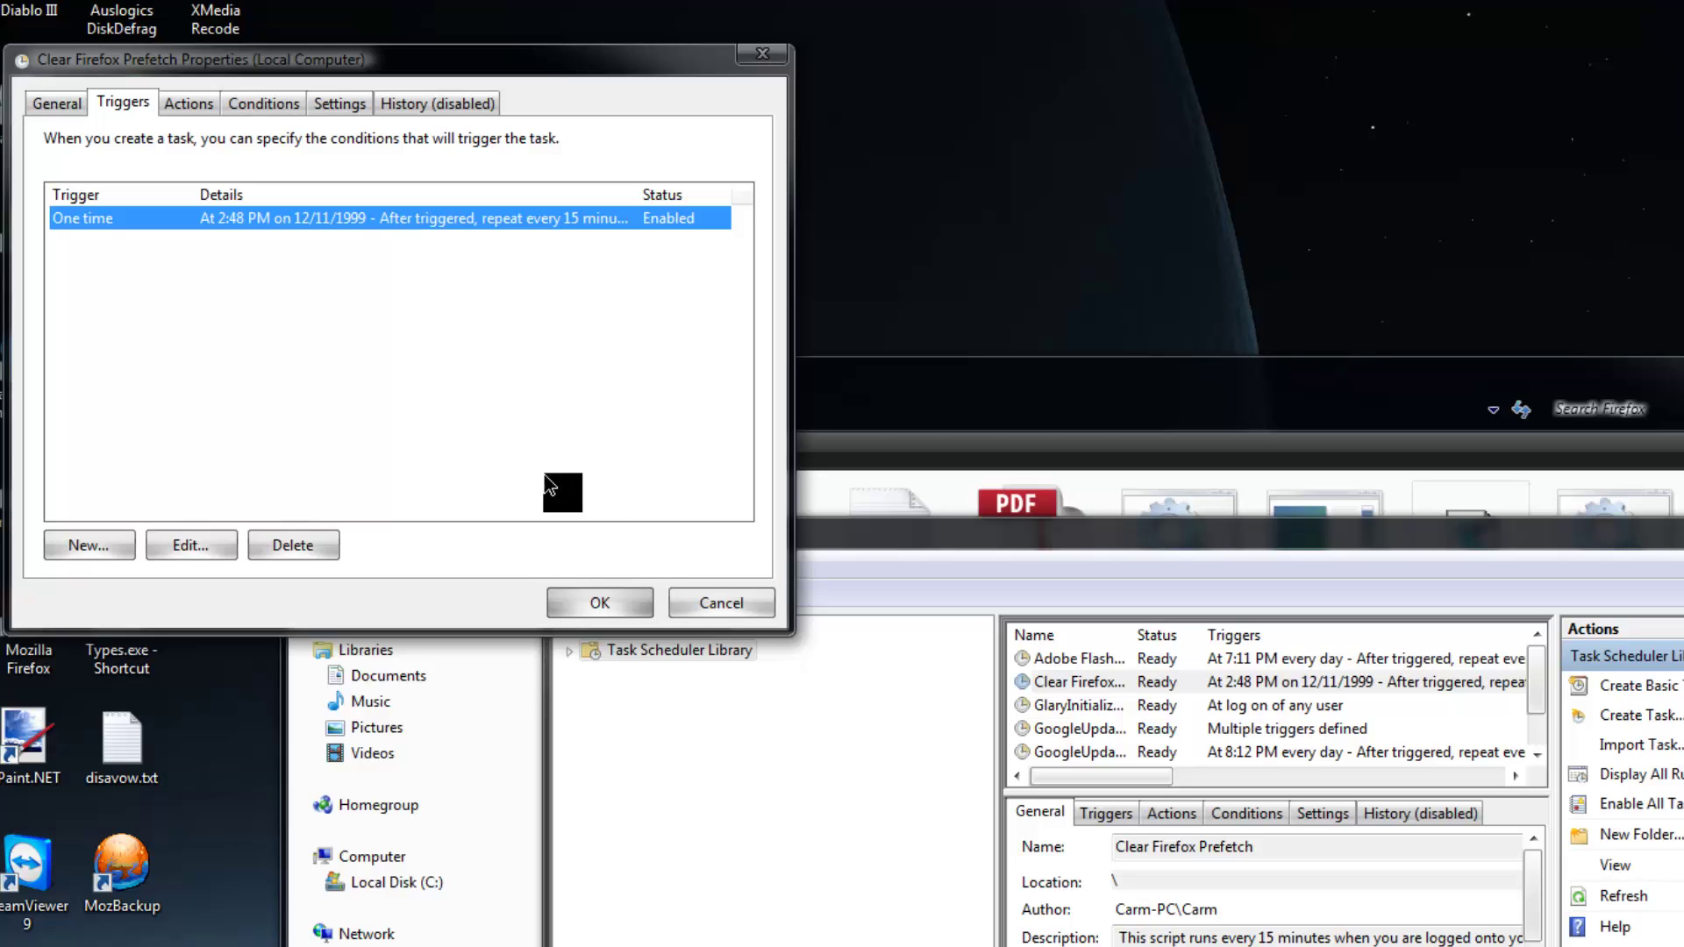
{"action": "left_click", "coordinate": [734, 605]}
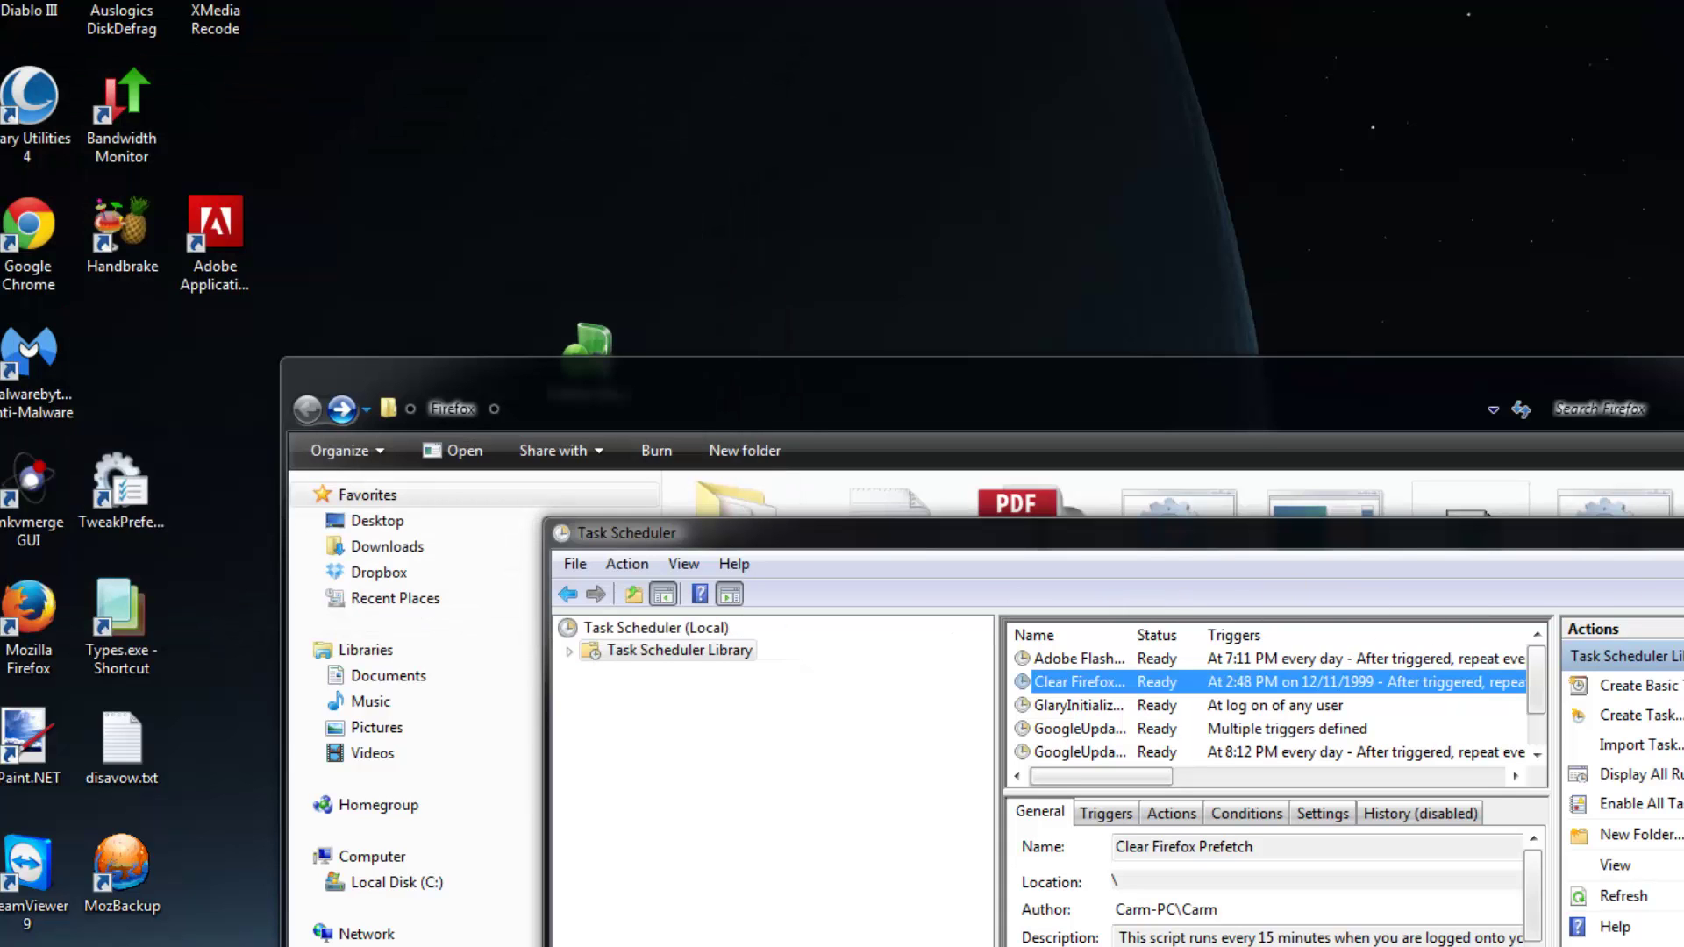
{"action": "key", "text": "alt+F4"}
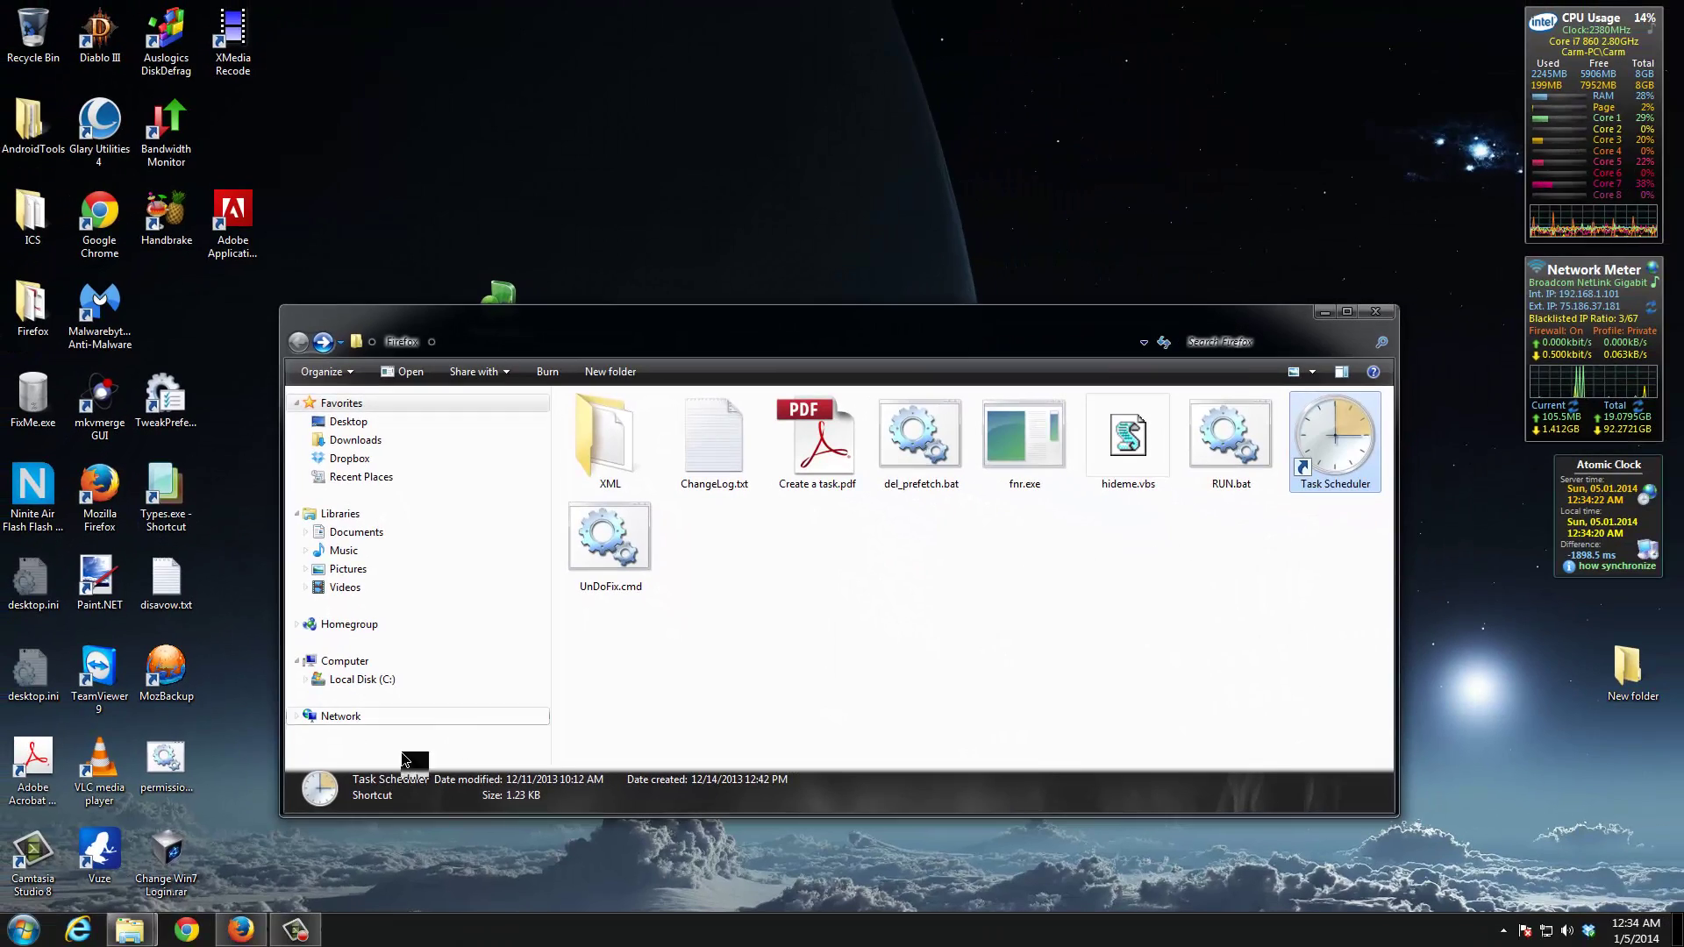
Return to the firefoxcrash.blogspot.com post and scroll down to the prefetch-deletion explanation.
{"action": "left_click", "coordinate": [241, 930]}
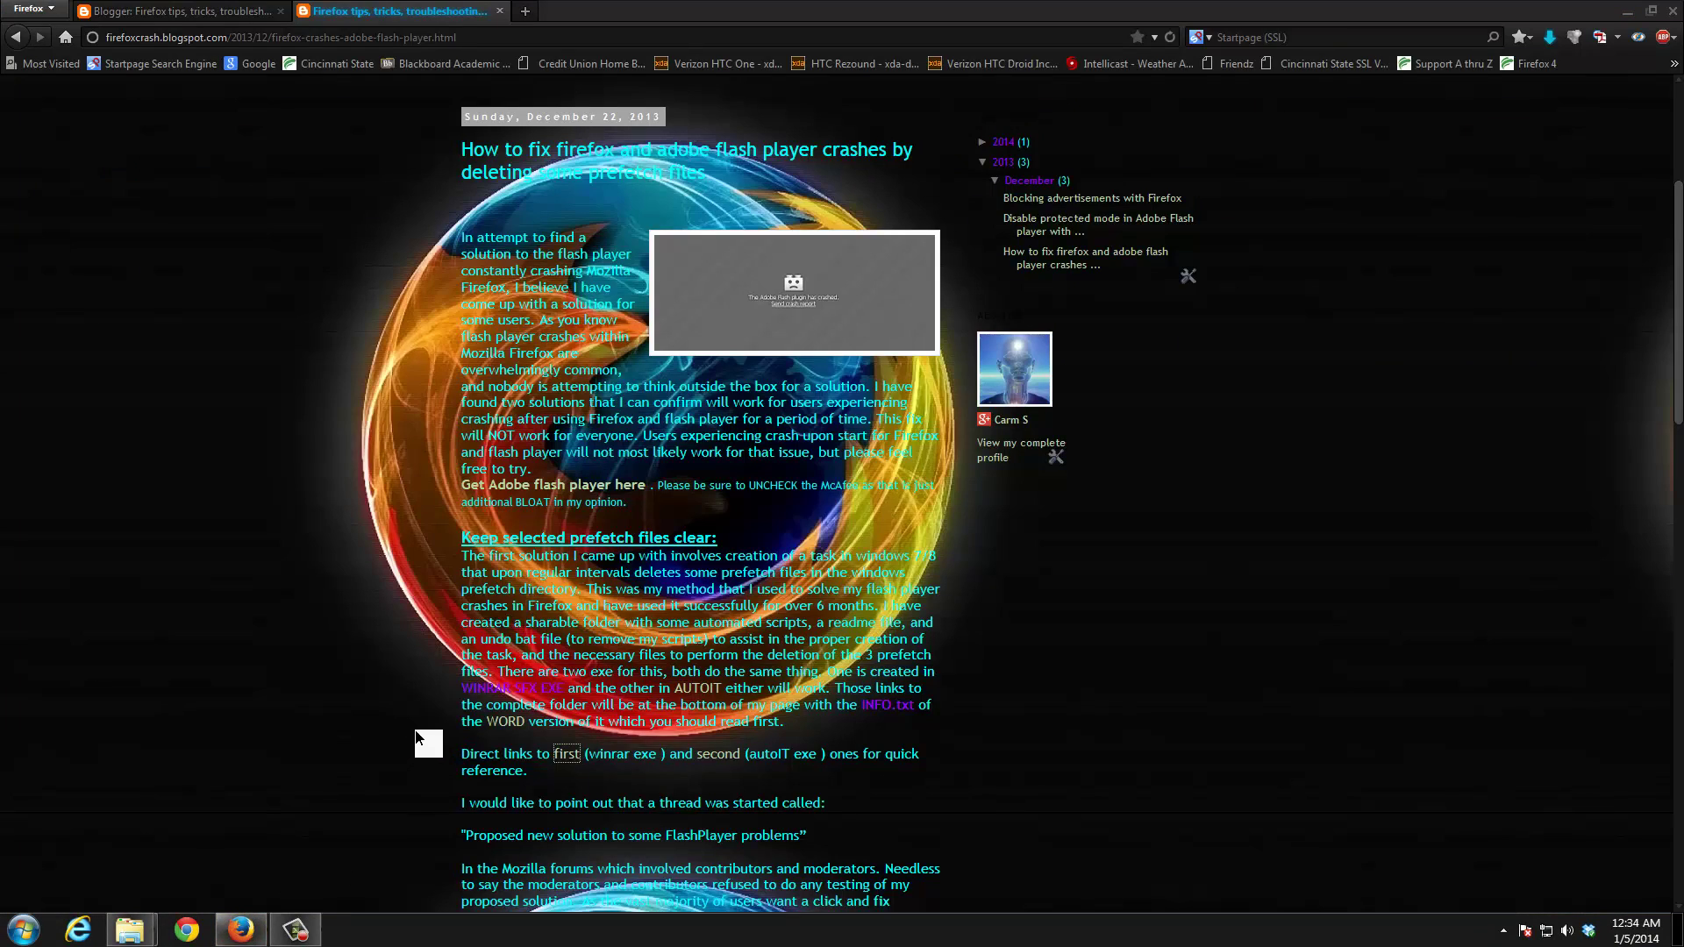
{"action": "scroll", "coordinate": [409, 699], "scroll_direction": "down", "scroll_amount": 1}
{"action": "scroll", "coordinate": [409, 702], "scroll_direction": "down", "scroll_amount": 4}
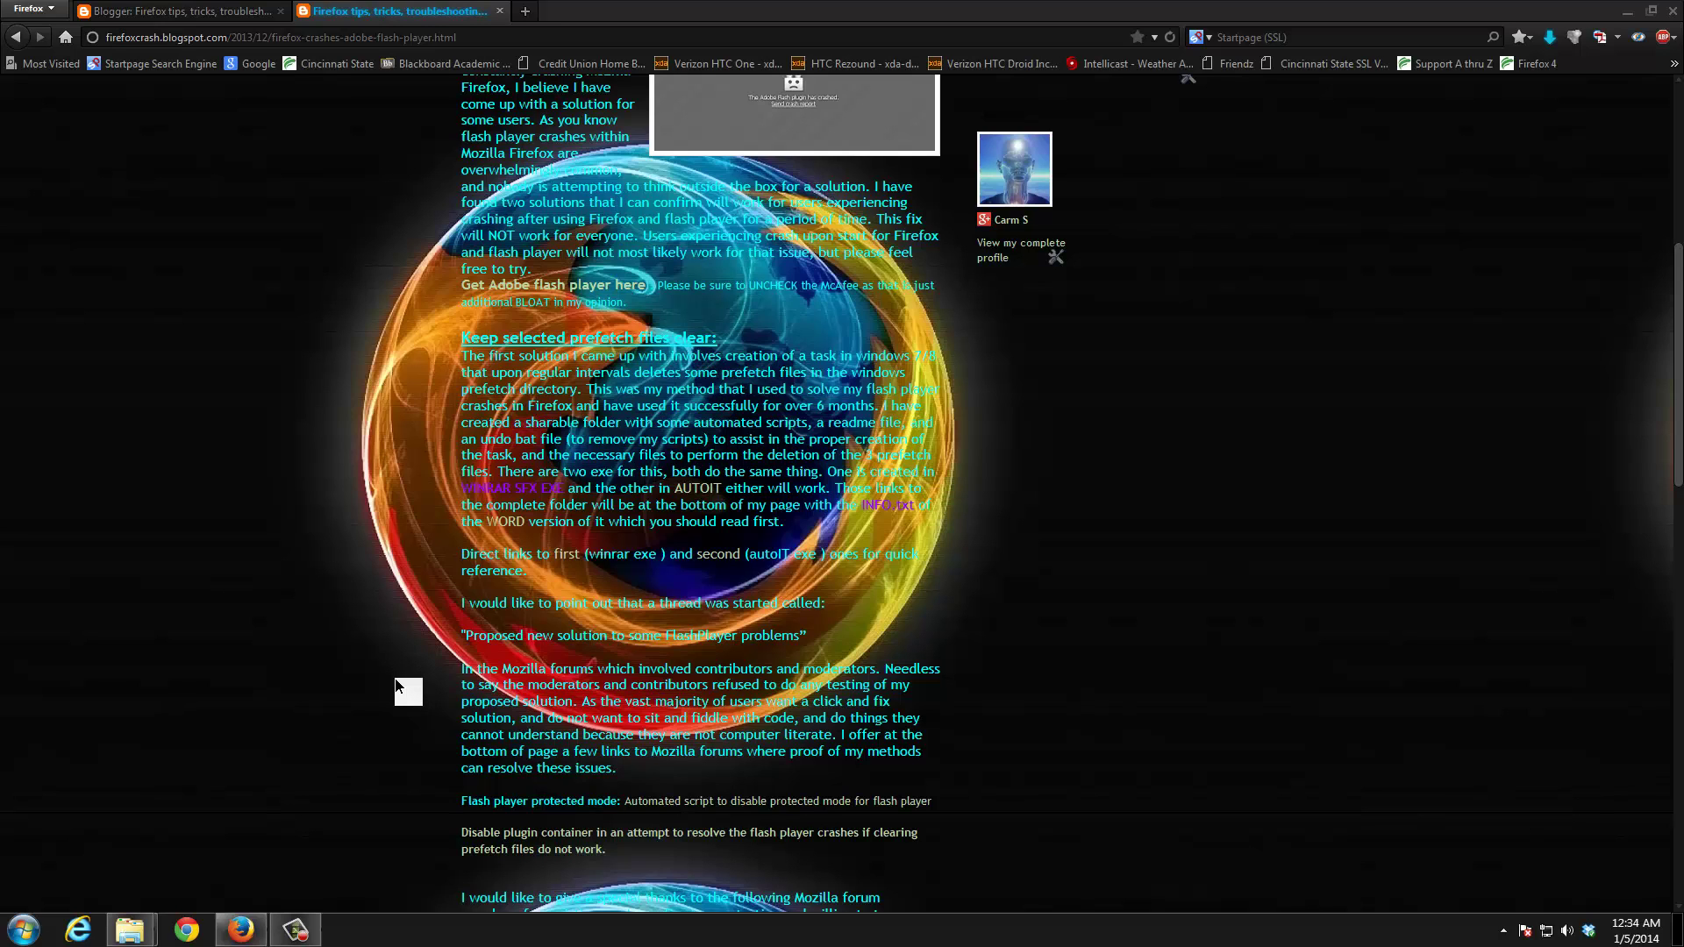
{"action": "scroll", "coordinate": [396, 685], "scroll_direction": "down", "scroll_amount": 4}
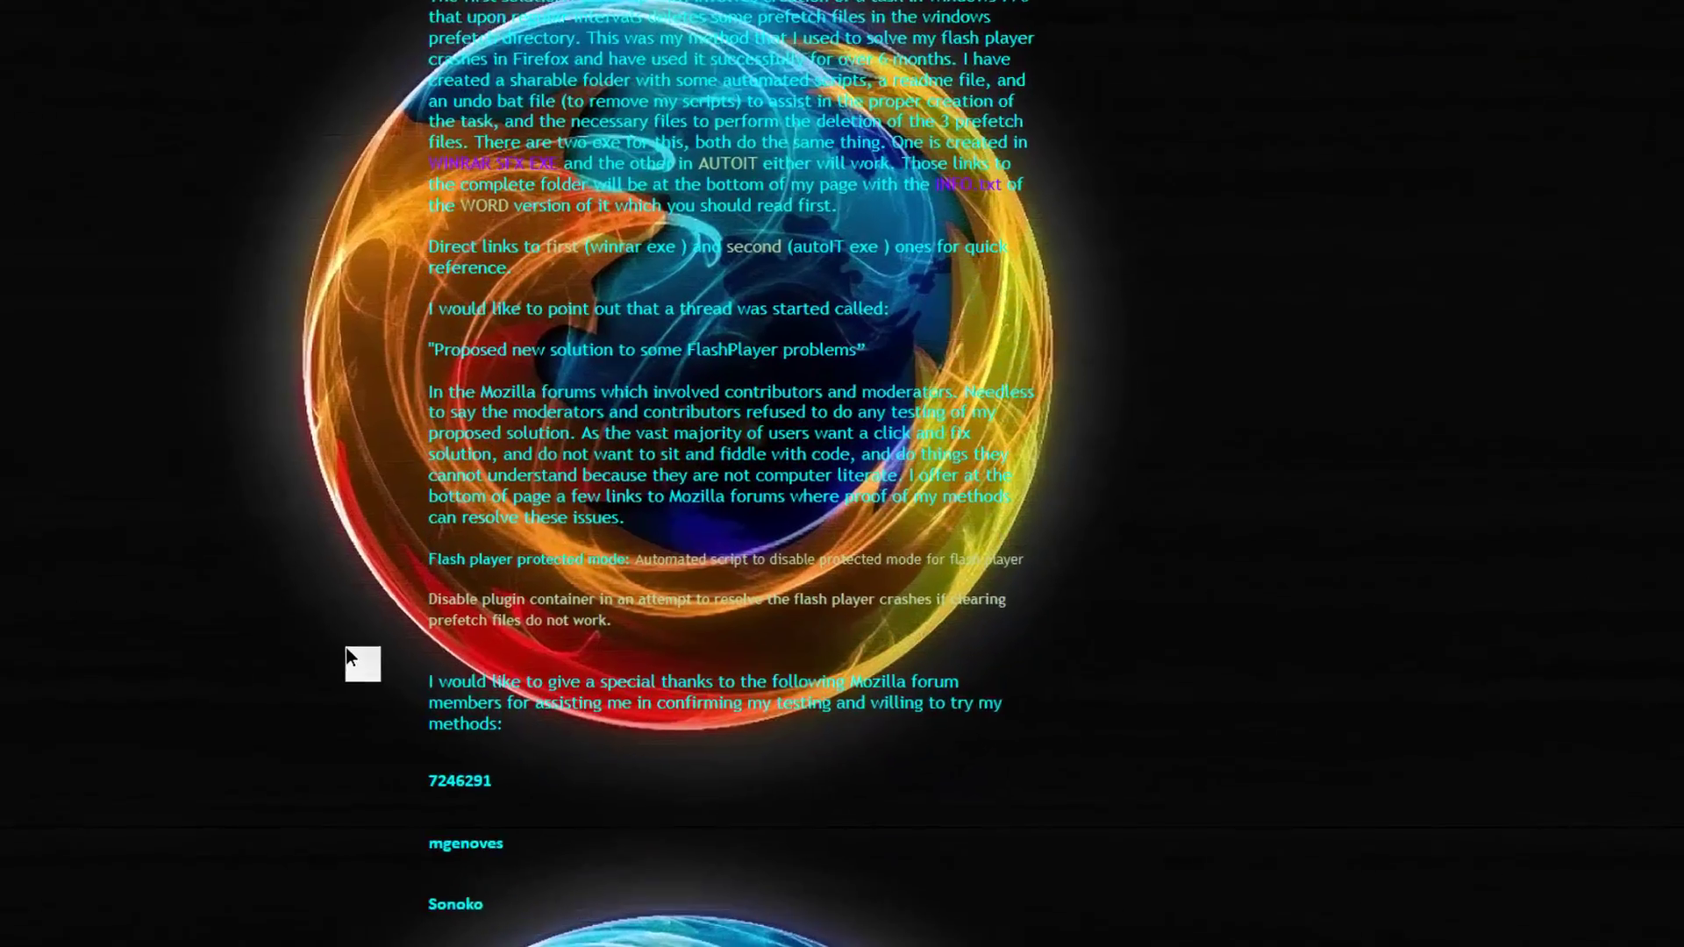